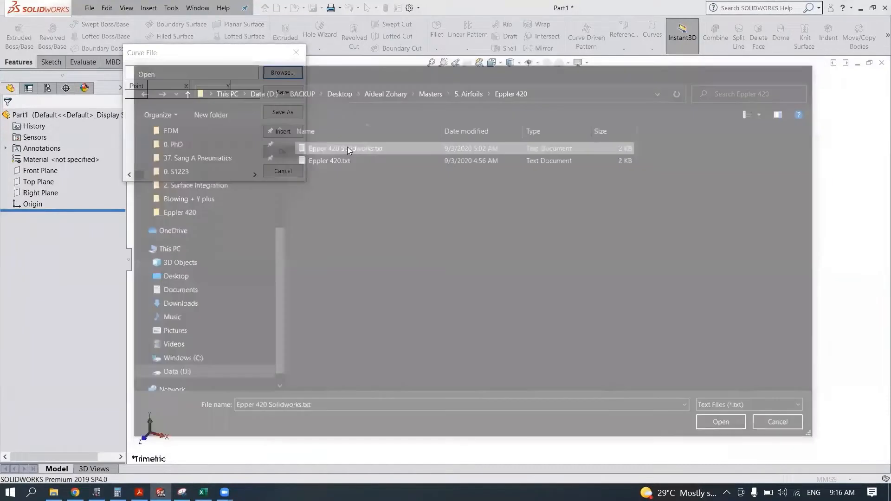
- Insert the airfoil curve from the file Epper 420 Solidworks.txt and view it from the front
{"action": "left_click", "coordinate": [285, 151]}
{"action": "key", "text": "space"}
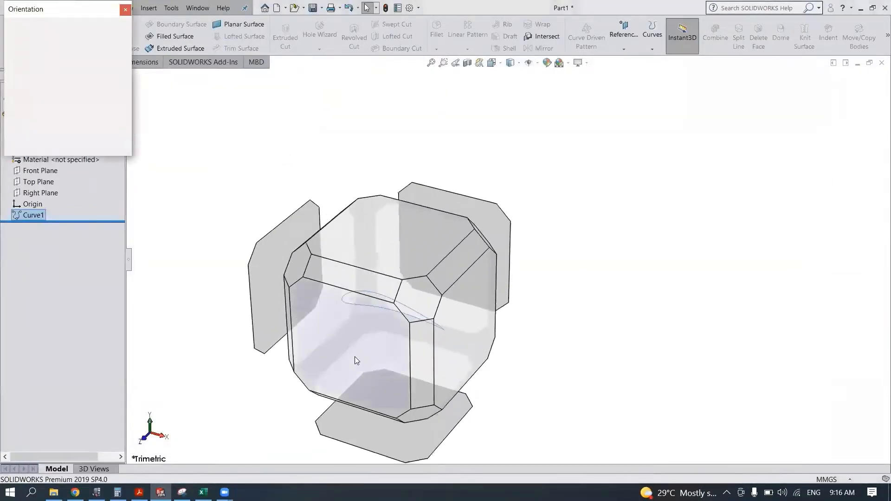
{"action": "left_click", "coordinate": [355, 356]}
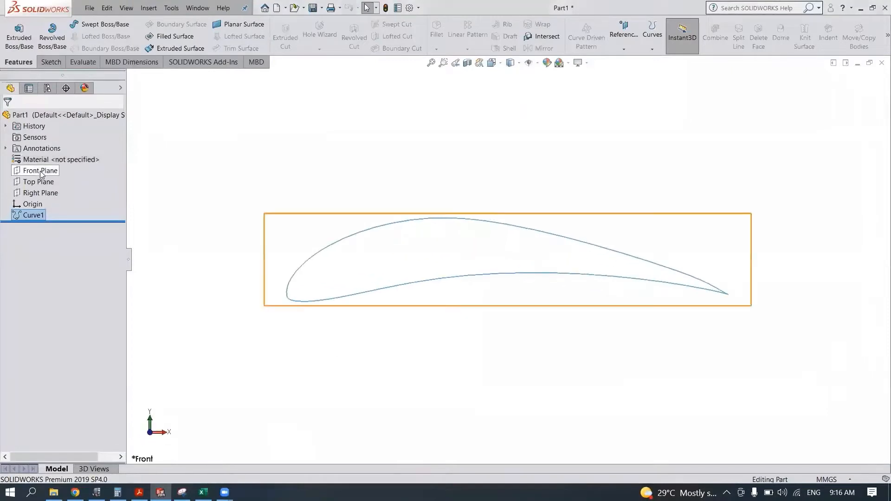
- Start a sketch on the Front Plane and convert the imported airfoil curve into a sketch entity
{"action": "left_click", "coordinate": [41, 170]}
{"action": "left_click", "coordinate": [70, 156]}
{"action": "left_click", "coordinate": [214, 29]}
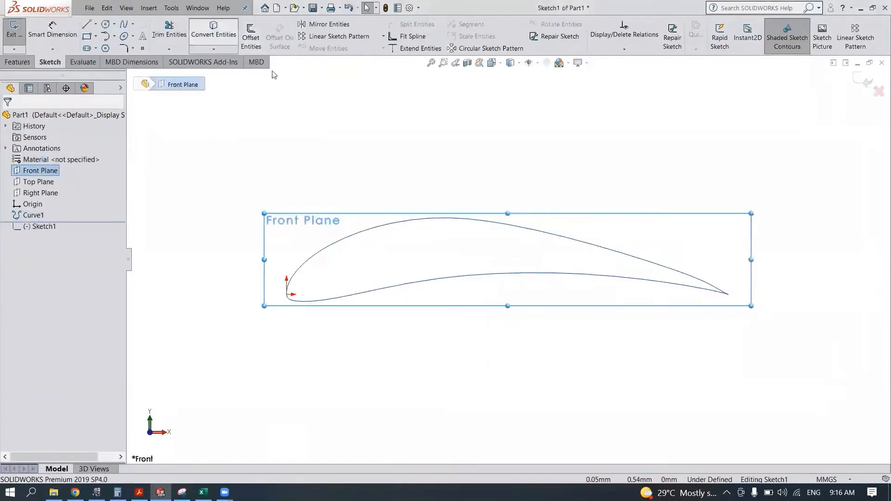
{"action": "left_click", "coordinate": [346, 237]}
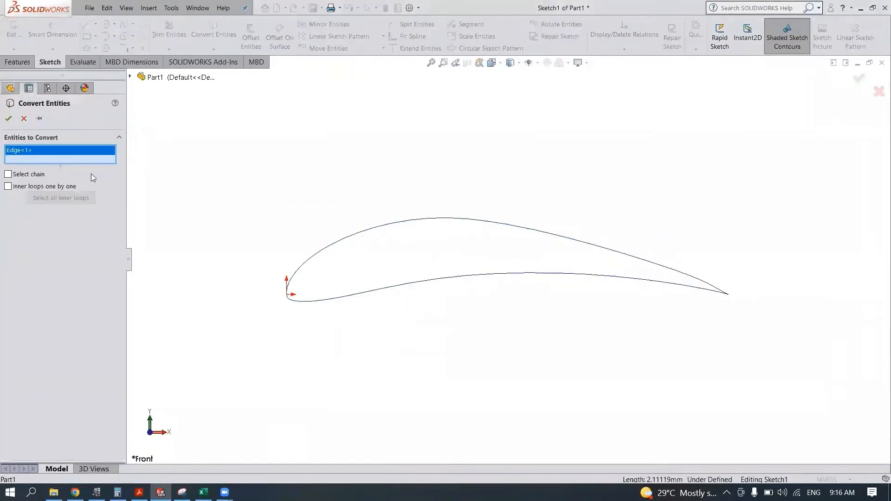
{"action": "left_click", "coordinate": [8, 119]}
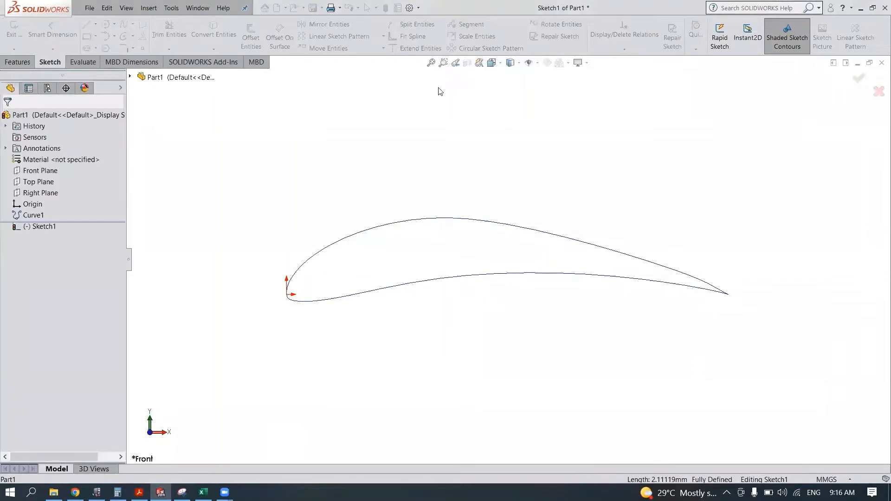
- Scale the converted airfoil spline by a factor of 300 about the origin and finish the sketch
{"action": "left_click", "coordinate": [368, 232]}
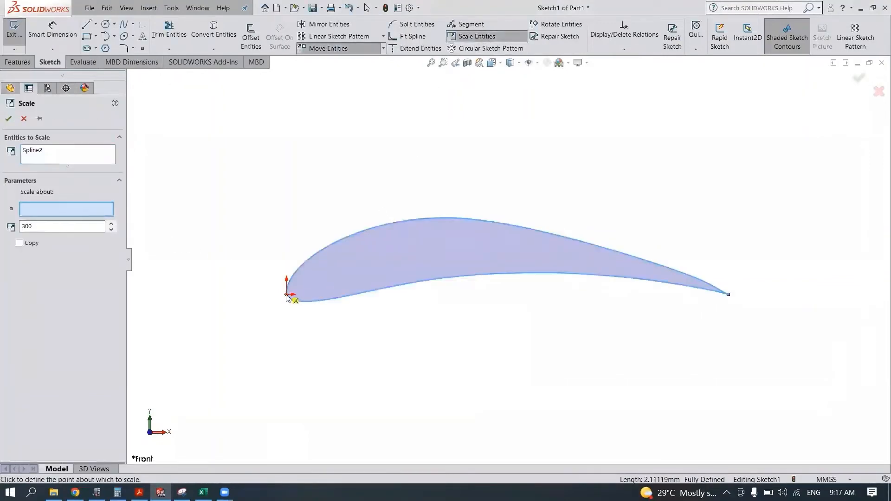
{"action": "left_click", "coordinate": [287, 295]}
{"action": "left_click", "coordinate": [8, 119]}
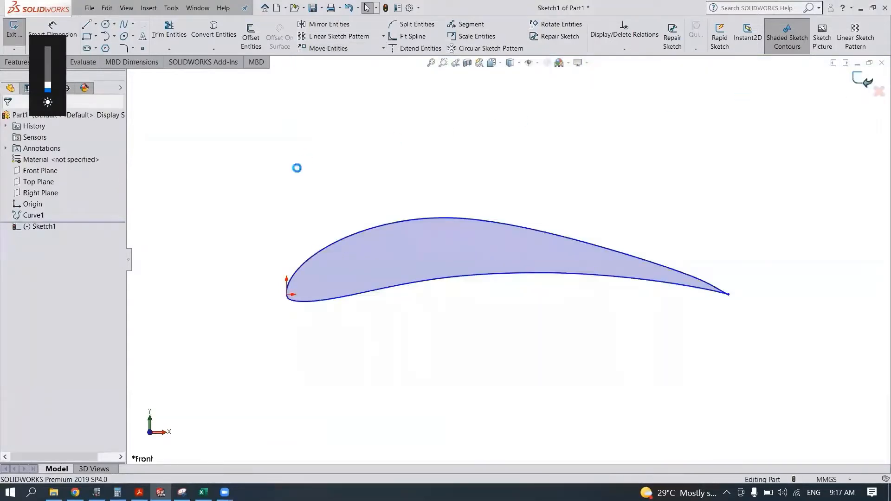
{"action": "left_click", "coordinate": [291, 177]}
- Rename the scaled airfoil sketch as E420 C300mm
{"action": "right_click", "coordinate": [41, 226]}
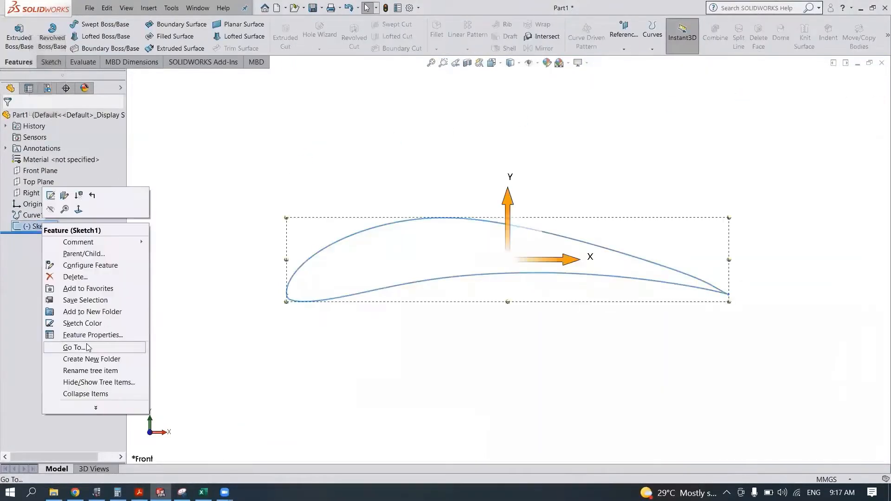
{"action": "left_click", "coordinate": [65, 335]}
{"action": "type", "text": "E420 C"}
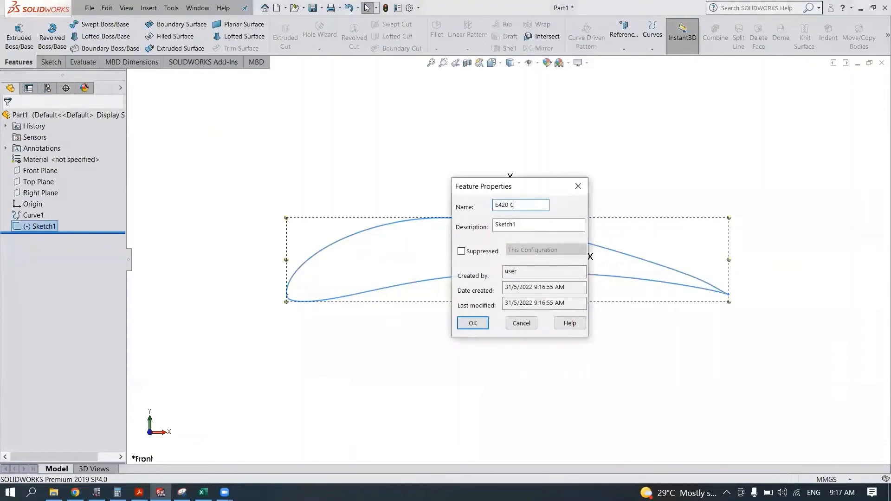
{"action": "type", "text": "300mm"}
{"action": "key", "text": "Return"}
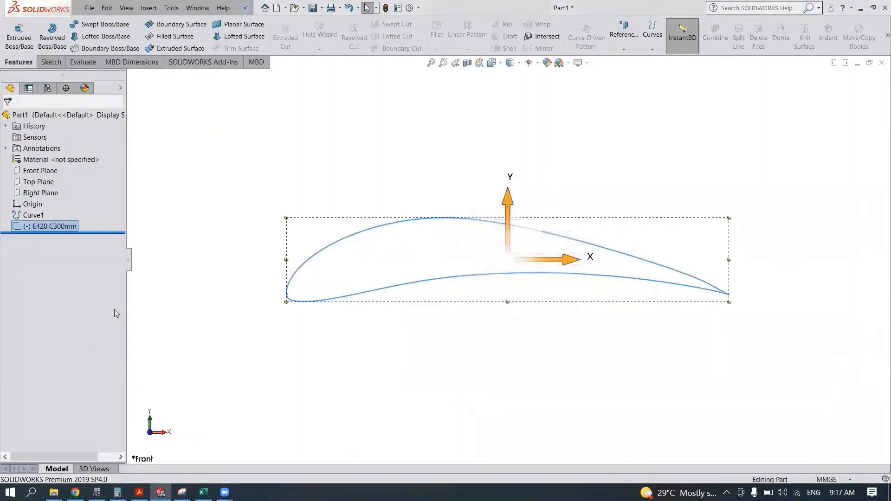
- Start a new sketch on the Front Plane and draw two connected lines across the rear half, from the upper to the lower airfoil surface
{"action": "left_click", "coordinate": [34, 172]}
{"action": "left_click", "coordinate": [39, 157]}
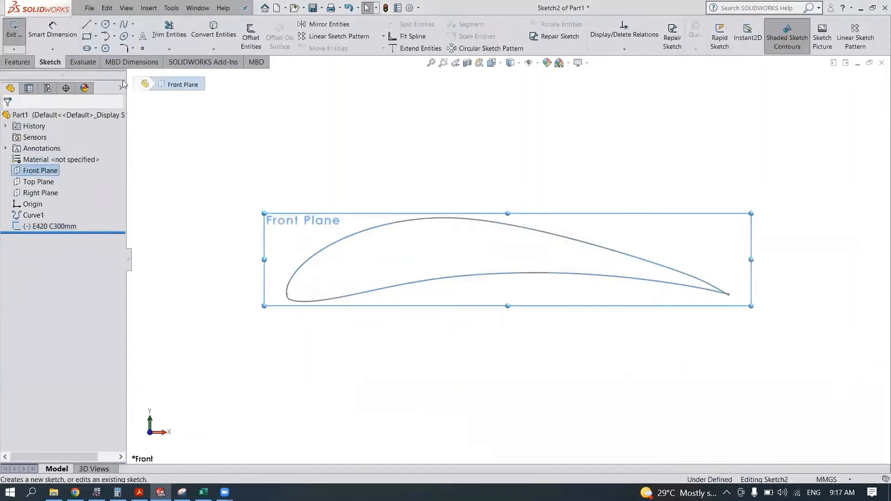
{"action": "left_click", "coordinate": [86, 24]}
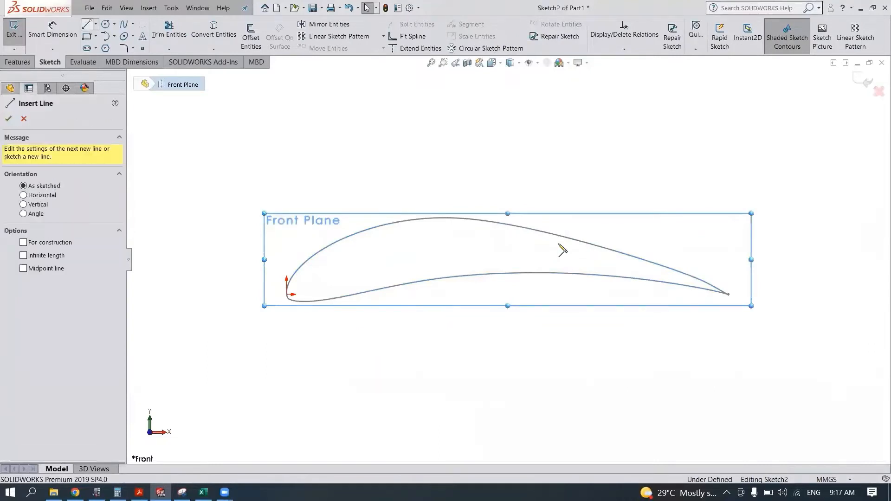
{"action": "left_click", "coordinate": [563, 237]}
{"action": "left_click", "coordinate": [555, 256]}
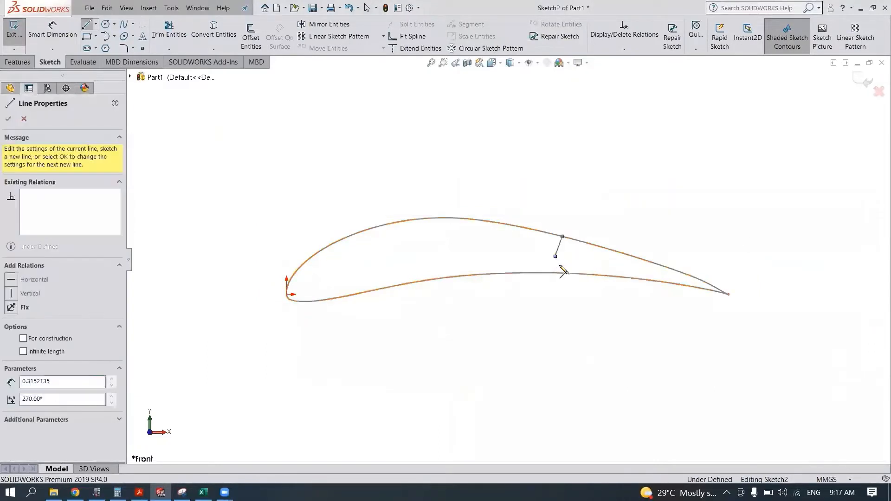
{"action": "double_click", "coordinate": [559, 274]}
{"action": "key", "text": "Escape"}
- Make the two connected lines across the airfoil equal in length
{"action": "scroll", "coordinate": [569, 262], "scroll_direction": "up", "scroll_amount": 3}
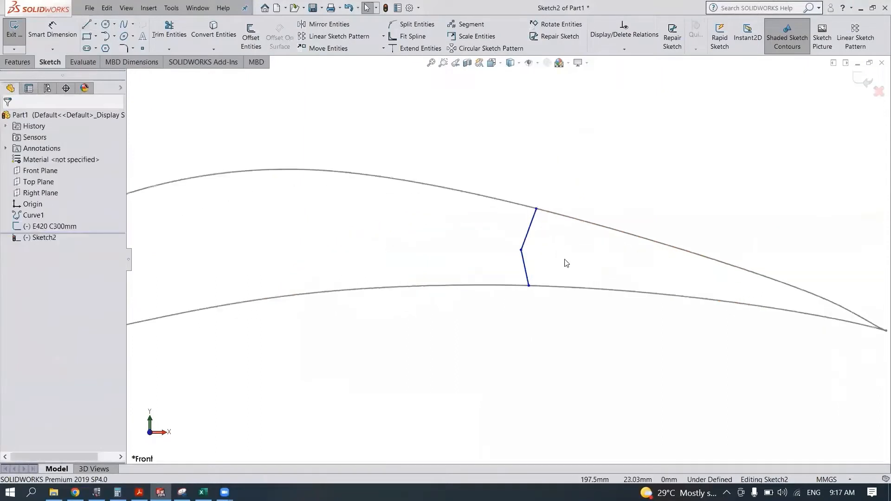
{"action": "left_click", "coordinate": [524, 262]}
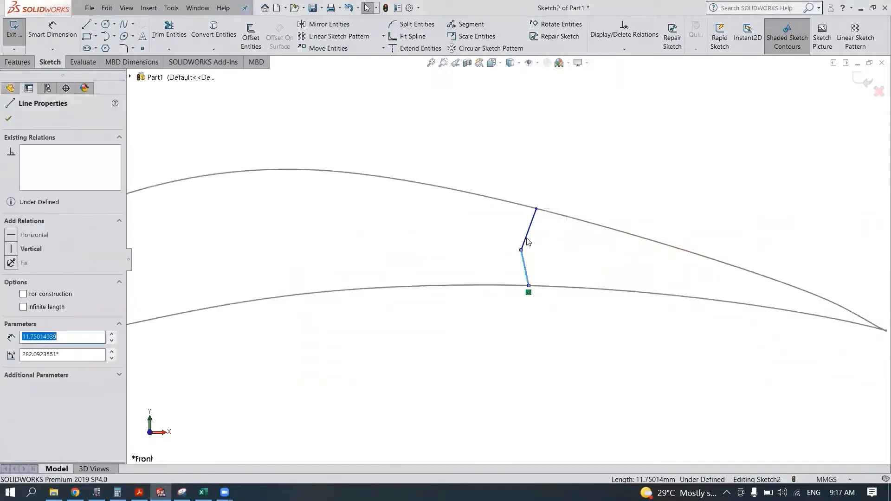
{"action": "left_click", "coordinate": [526, 239], "text": "ctrl"}
{"action": "left_click", "coordinate": [624, 196]}
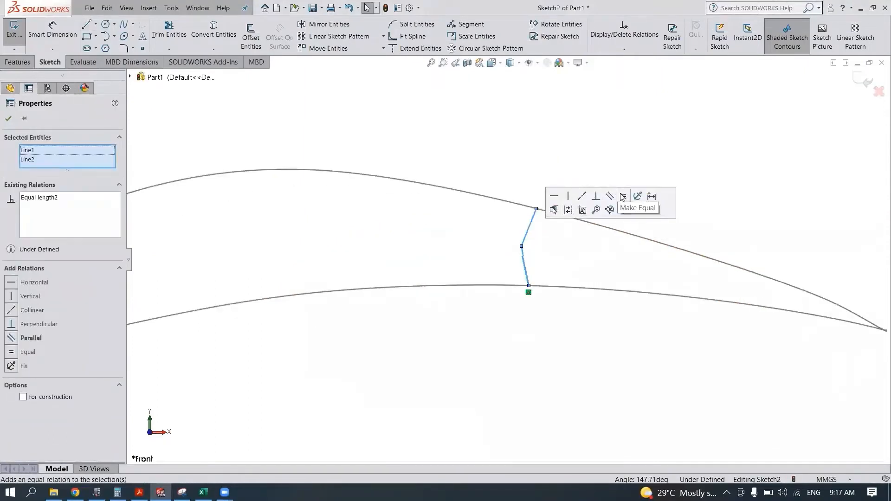
{"action": "left_click", "coordinate": [583, 170]}
- Make the upper and the lower cross line each perpendicular to the airfoil spline
{"action": "left_click", "coordinate": [530, 231]}
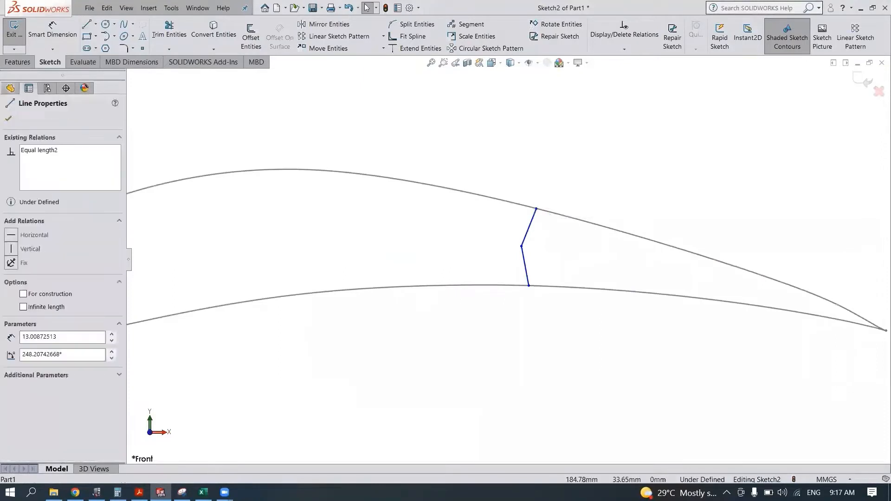
{"action": "left_click", "coordinate": [557, 215], "text": "ctrl"}
{"action": "left_click", "coordinate": [581, 172]}
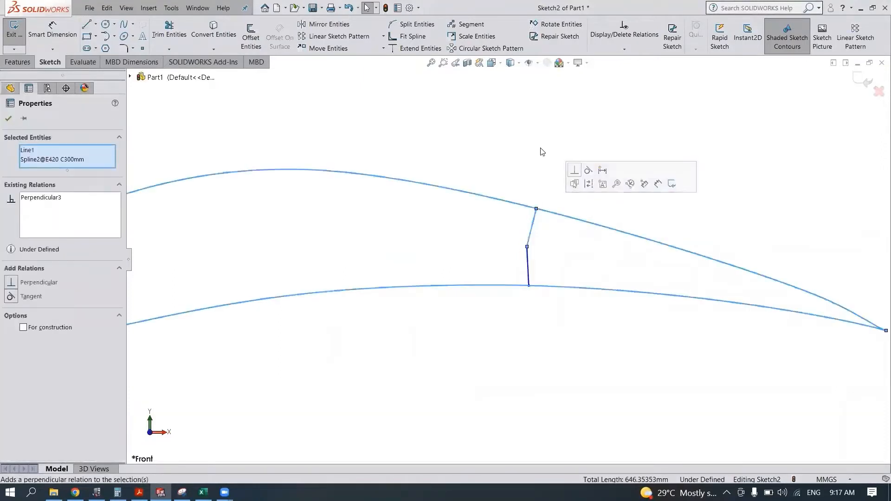
{"action": "left_click", "coordinate": [537, 149]}
{"action": "left_click", "coordinate": [529, 278]}
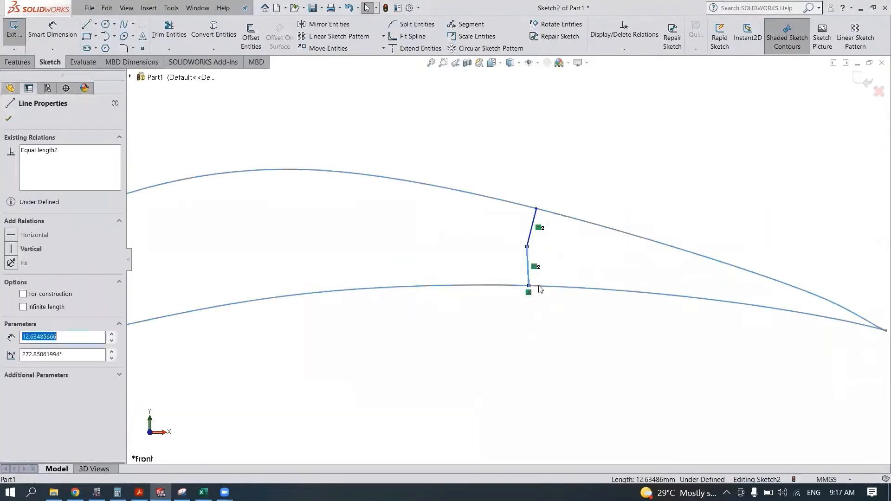
{"action": "left_click", "coordinate": [539, 287], "text": "ctrl"}
{"action": "left_click", "coordinate": [566, 242]}
{"action": "left_click", "coordinate": [540, 154]}
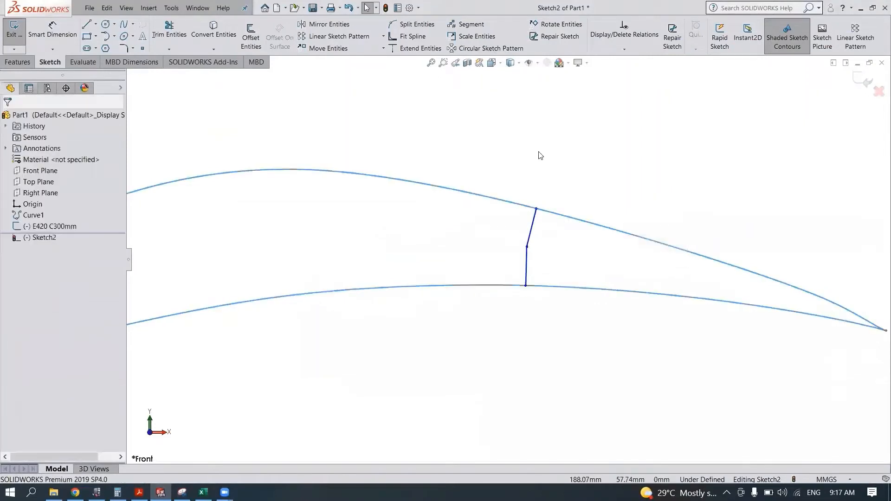
- Dimension the horizontal distance from the origin to the shared point of the two cross lines as 299 mm
{"action": "left_click", "coordinate": [53, 29]}
{"action": "left_click", "coordinate": [33, 206]}
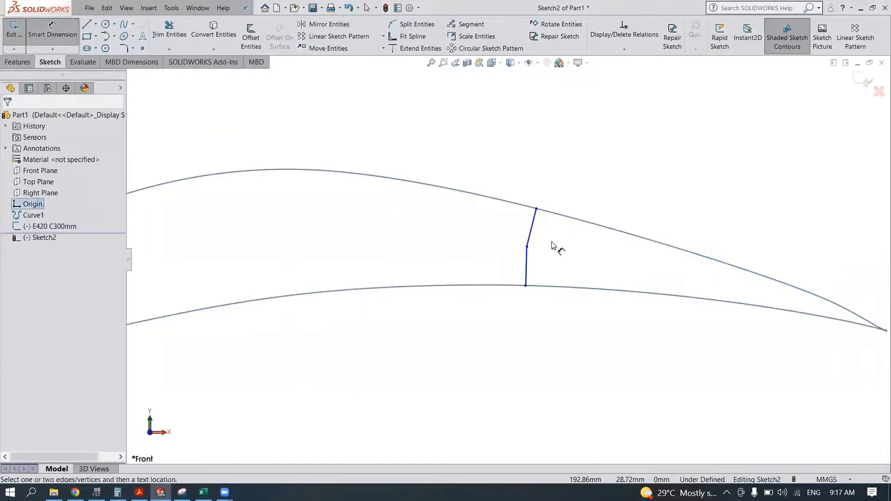
{"action": "left_click", "coordinate": [528, 247]}
{"action": "scroll", "coordinate": [360, 395], "scroll_direction": "up", "scroll_amount": 3}
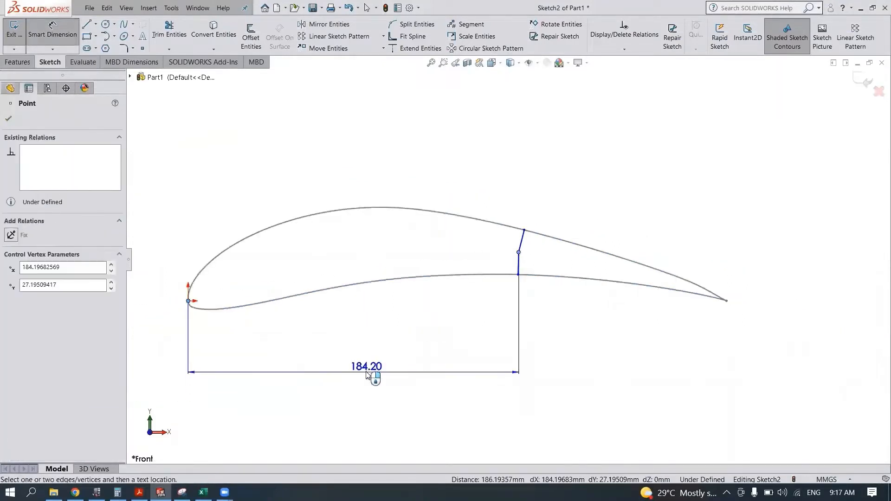
{"action": "left_click", "coordinate": [367, 373]}
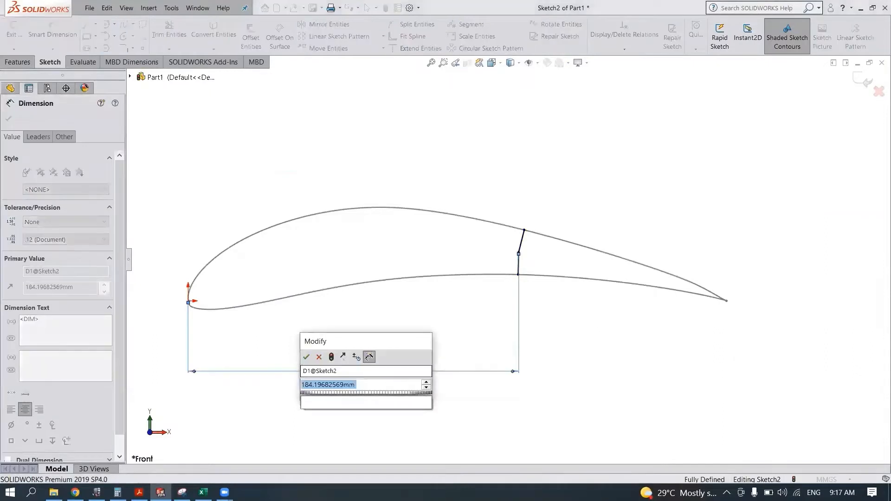
{"action": "type", "text": "299"}
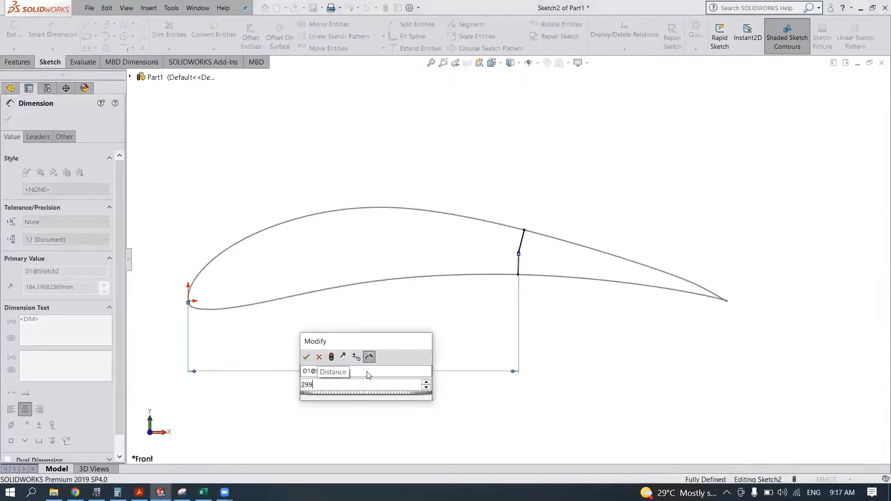
{"action": "key", "text": "Escape"}
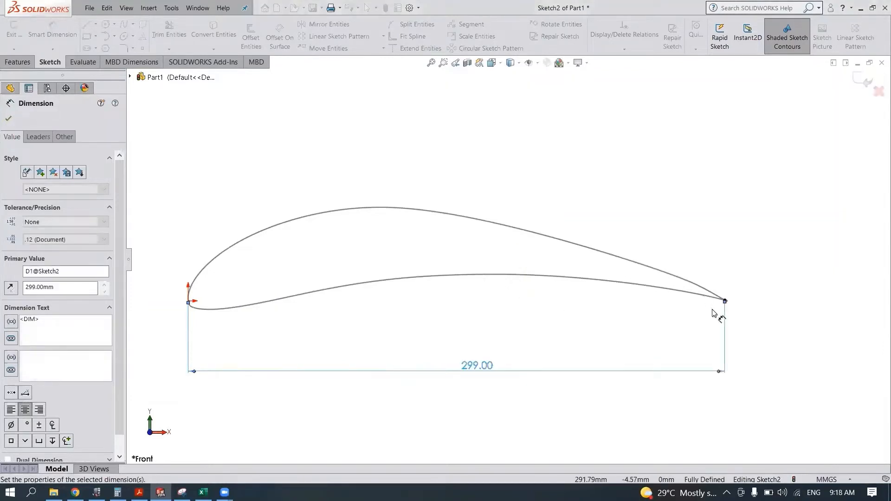
{"action": "scroll", "coordinate": [712, 313], "scroll_direction": "down", "scroll_amount": 8}
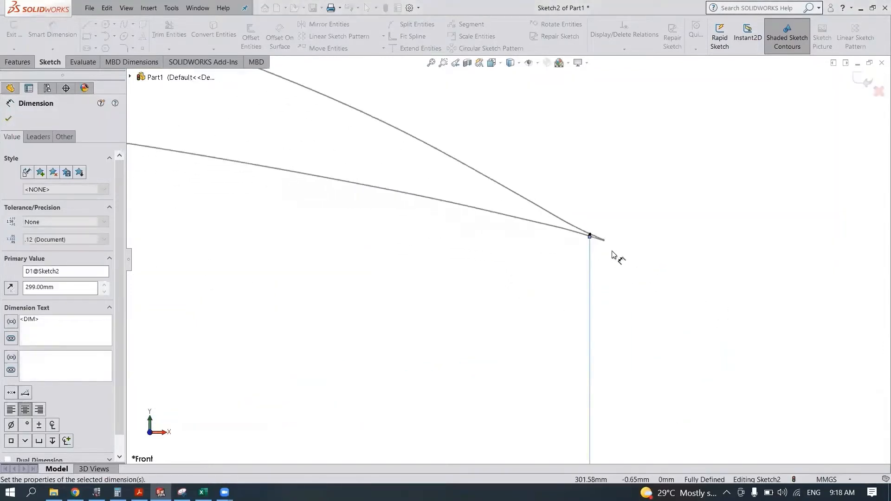
{"action": "scroll", "coordinate": [612, 255], "scroll_direction": "up", "scroll_amount": 8}
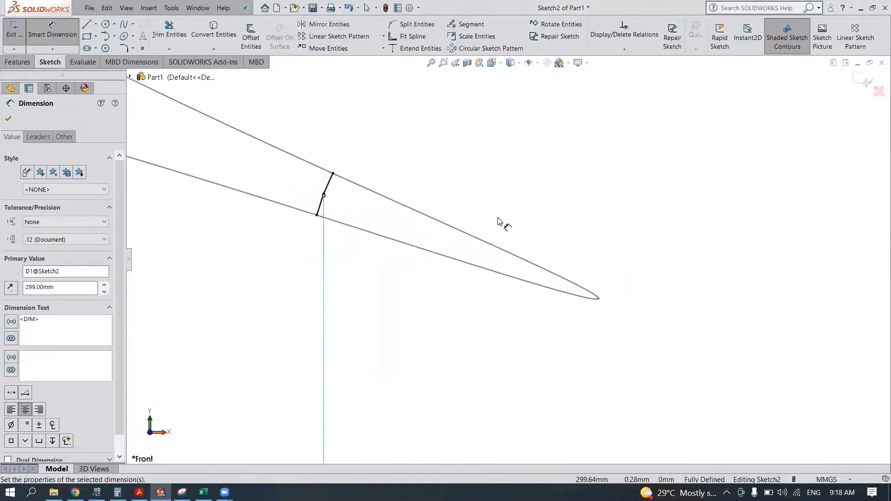
{"action": "key", "text": "Escape"}
{"action": "key", "text": "Escape"}
- Draw a line about 1.07 mm long from the trailing-edge tip to the cross lines' shared point and make it construction geometry
{"action": "left_click_drag", "start_coordinate": [367, 130], "coordinate": [294, 263]}
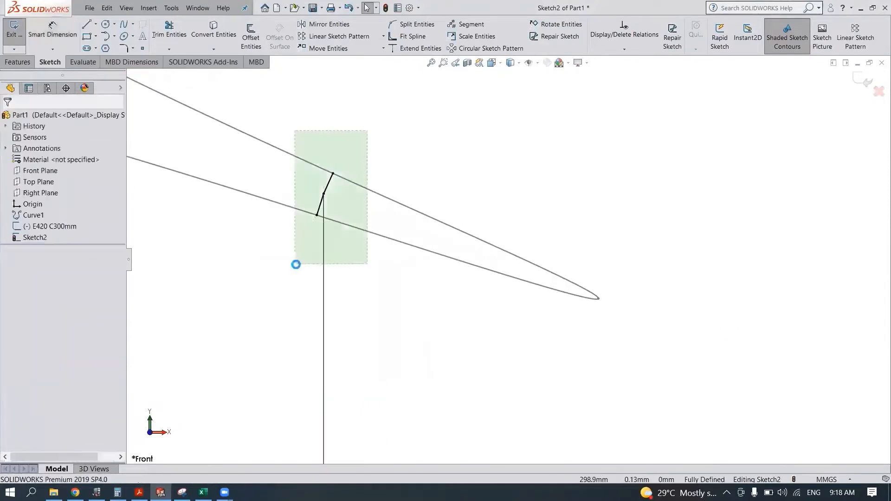
{"action": "left_click", "coordinate": [399, 285]}
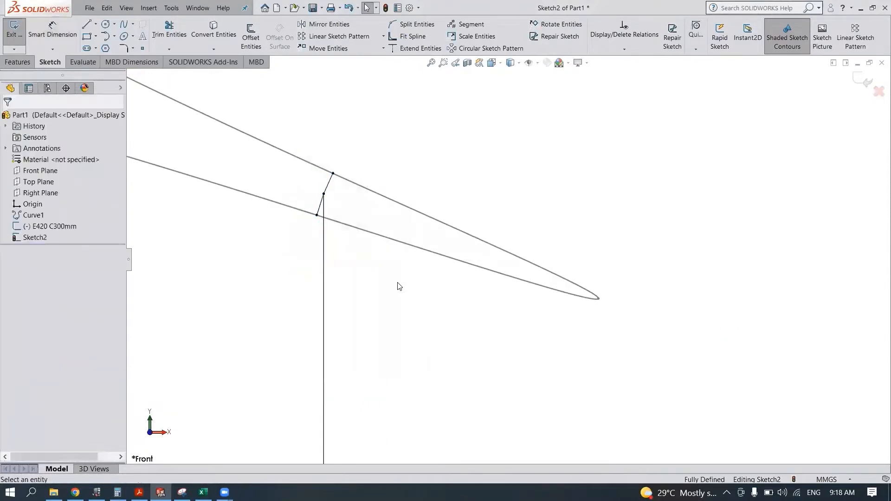
{"action": "key", "text": "l"}
{"action": "left_click", "coordinate": [598, 299]}
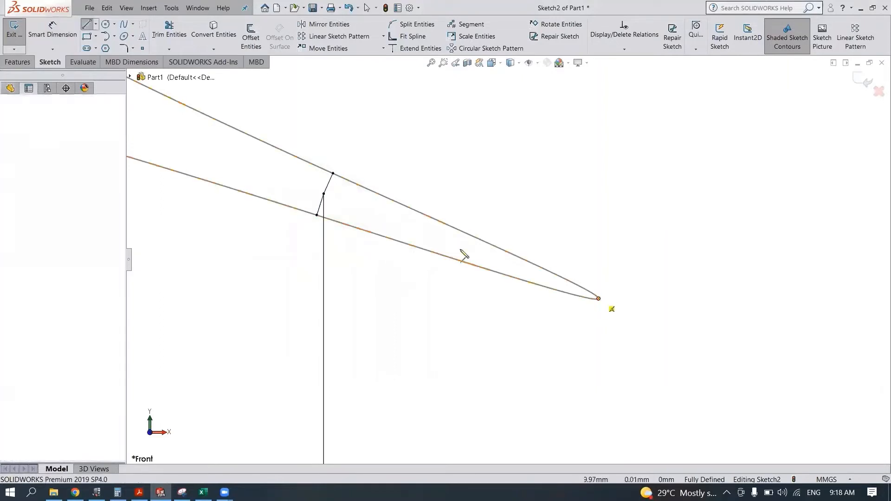
{"action": "left_click", "coordinate": [323, 194]}
{"action": "key", "text": "Escape"}
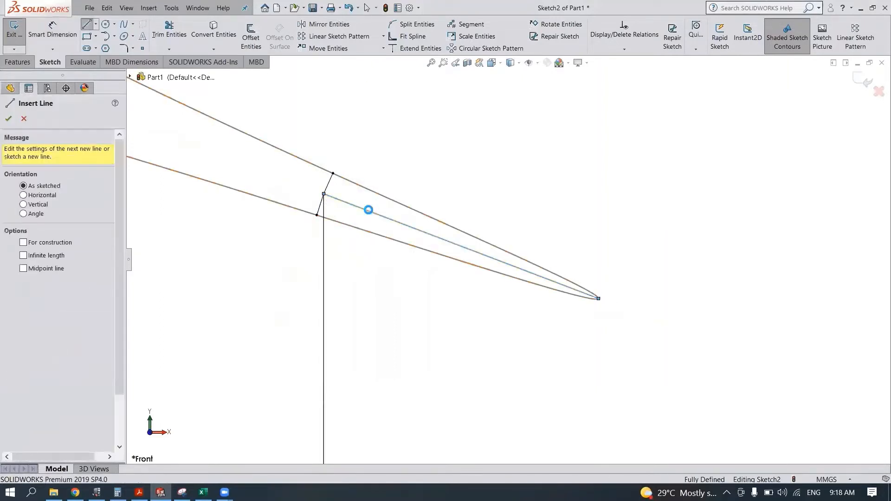
{"action": "key", "text": "Escape"}
{"action": "left_click", "coordinate": [369, 215]}
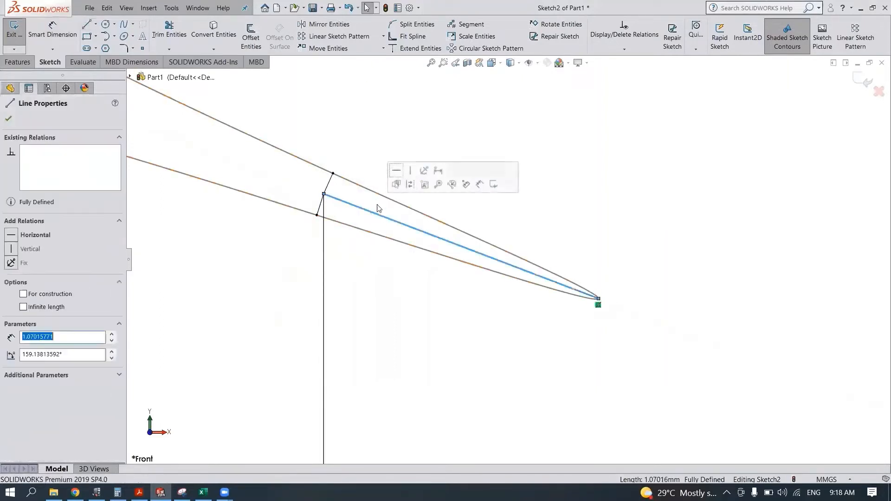
{"action": "left_click", "coordinate": [398, 183]}
- Convert the scaled E420 C300mm airfoil outline into the current sketch
{"action": "left_click", "coordinate": [213, 35]}
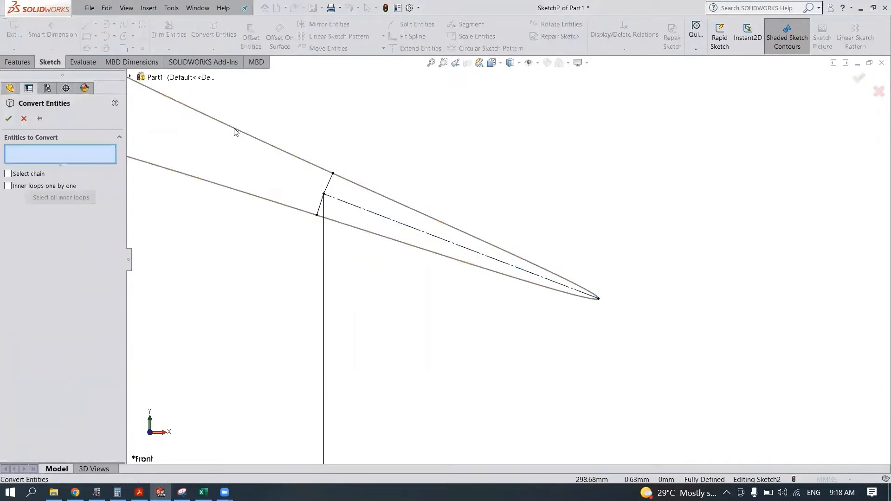
{"action": "left_click", "coordinate": [236, 130]}
{"action": "left_click", "coordinate": [8, 118]}
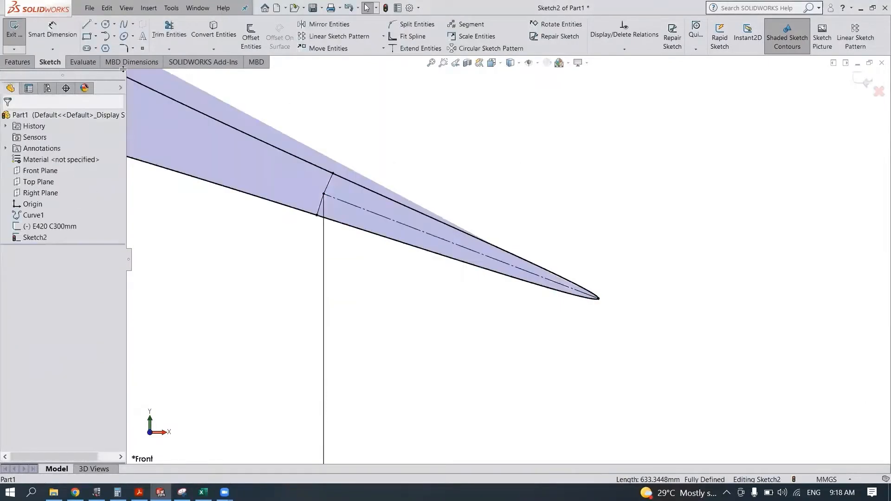
- Trim the airfoil outline beyond the two cross lines at the trailing edge and finish the sketch
{"action": "left_click", "coordinate": [169, 30]}
{"action": "left_click_drag", "start_coordinate": [379, 197], "coordinate": [379, 209]}
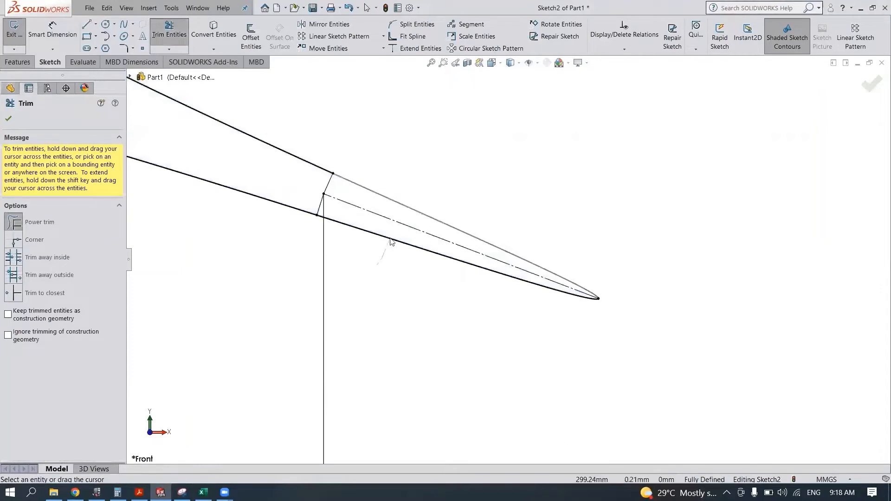
{"action": "left_click", "coordinate": [864, 82]}
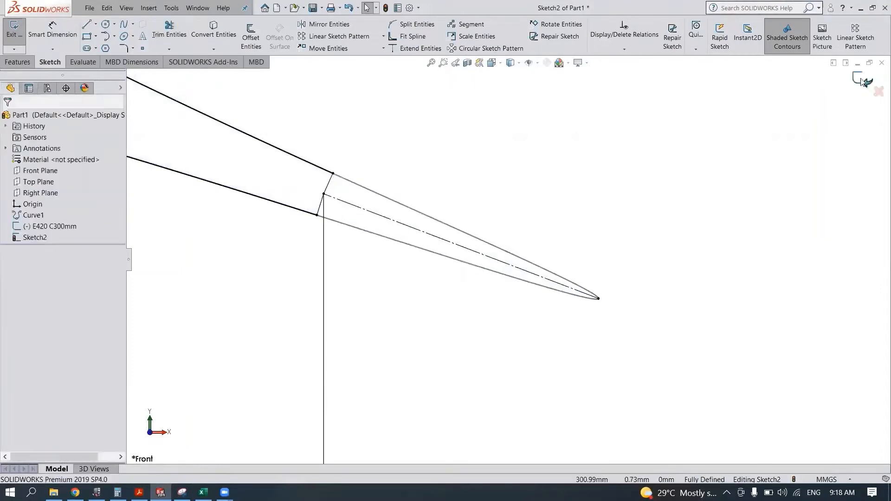
{"action": "left_click", "coordinate": [863, 83]}
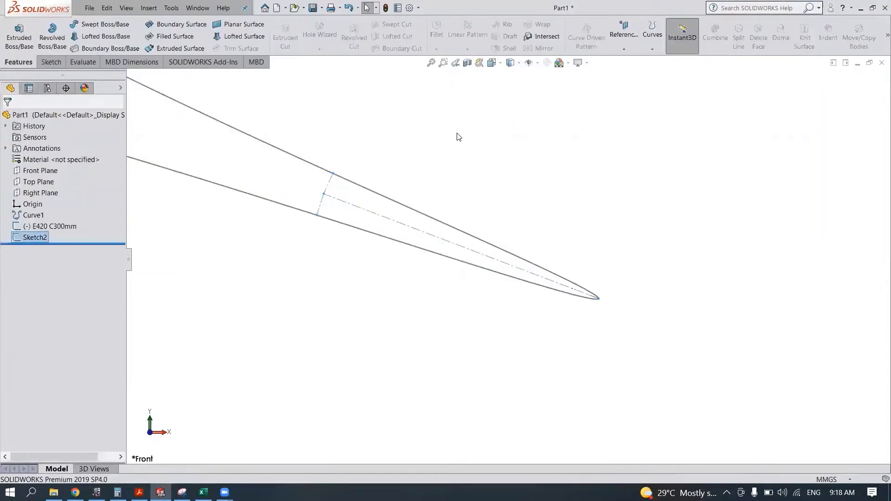
- Rename the finished trailing-edge sketch as C299
{"action": "right_click", "coordinate": [29, 239]}
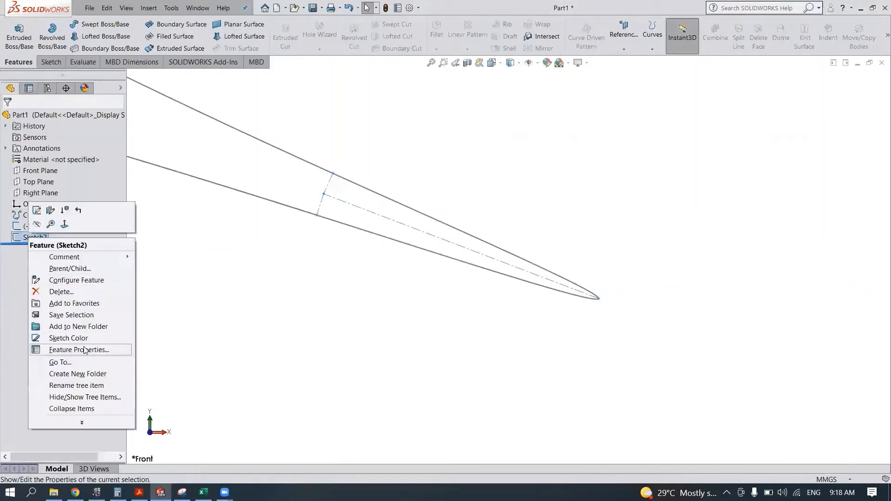
{"action": "left_click", "coordinate": [86, 350]}
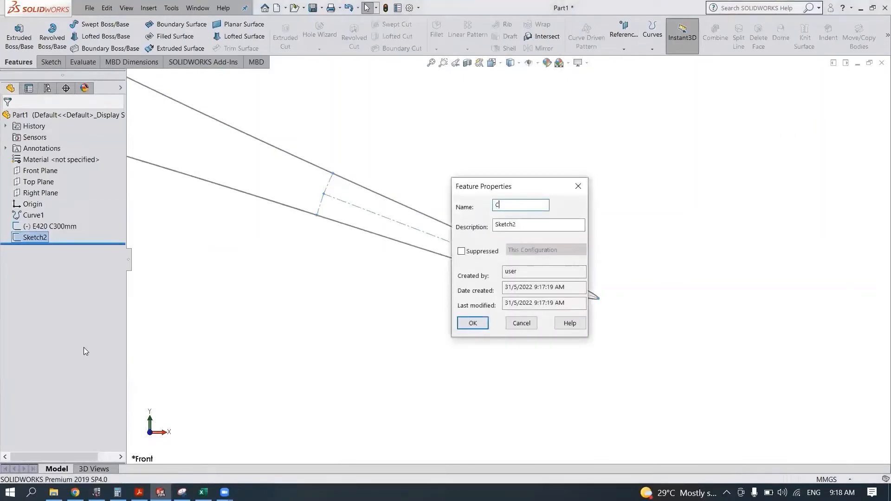
{"action": "key", "text": "Return"}
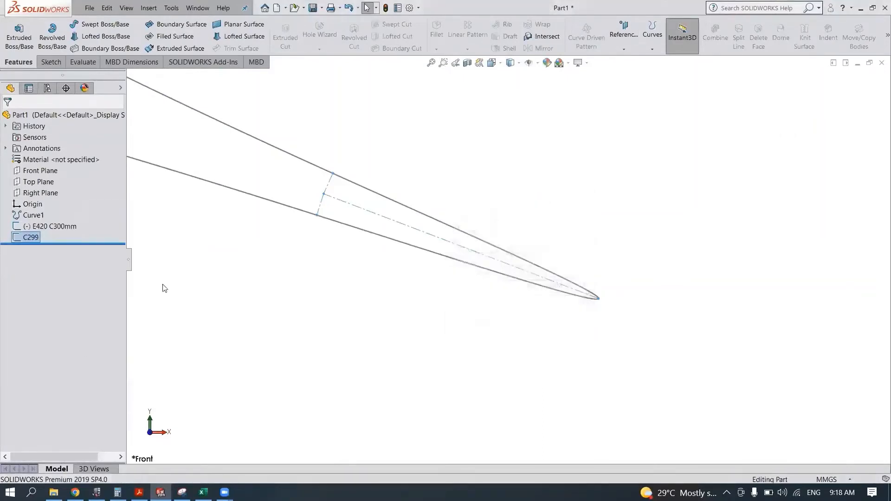
- Hide the C299 sketch and leave the E420 C300mm airfoil sketch shown
{"action": "left_click", "coordinate": [59, 228]}
{"action": "left_click", "coordinate": [66, 213]}
{"action": "key", "text": "f"}
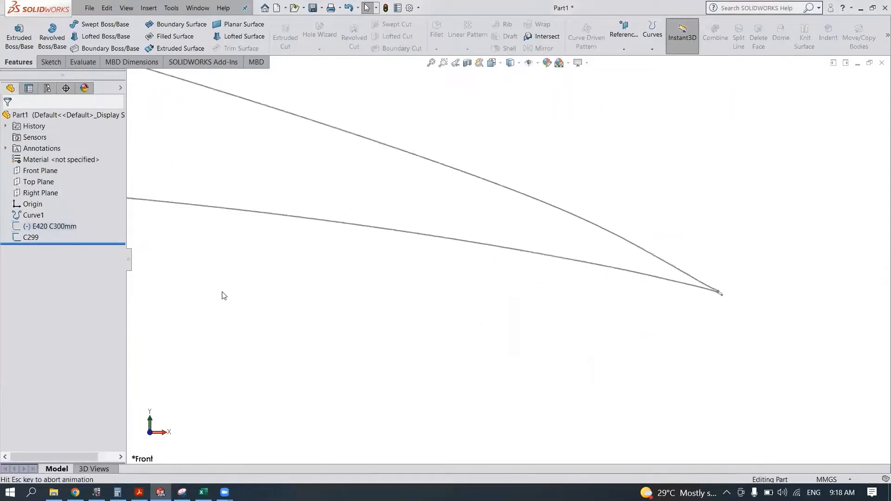
{"action": "left_click", "coordinate": [31, 238]}
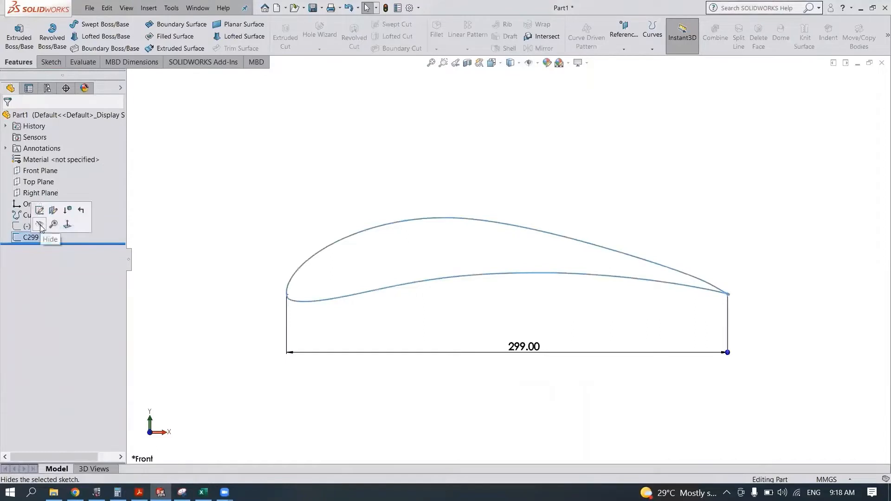
{"action": "left_click", "coordinate": [40, 226]}
{"action": "left_click", "coordinate": [41, 227]}
{"action": "left_click", "coordinate": [50, 212]}
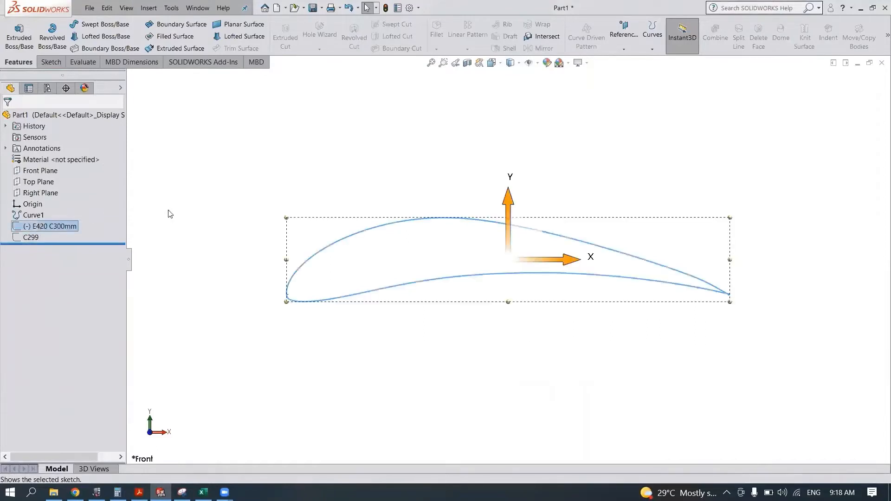
{"action": "left_click", "coordinate": [169, 213]}
- Start a sketch on the Front Plane and draw a circle of about 147 mm radius centred on the airfoil's trailing-edge tip
{"action": "left_click", "coordinate": [48, 170]}
{"action": "left_click", "coordinate": [70, 153]}
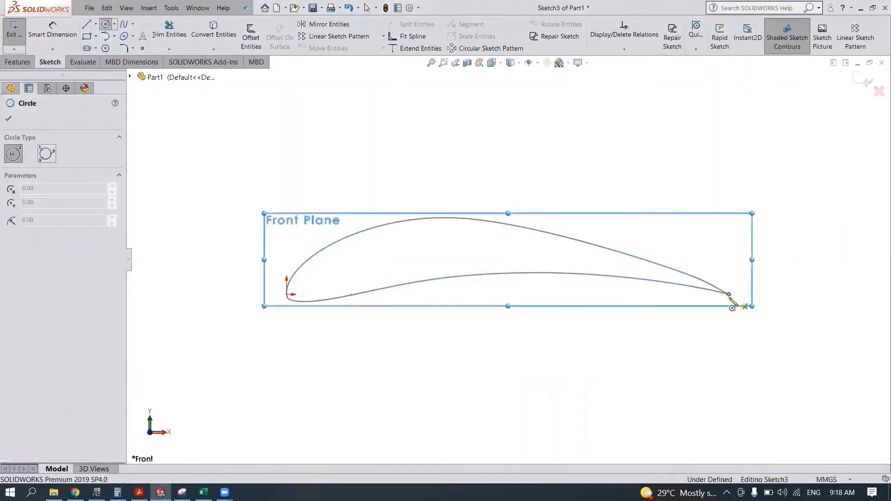
{"action": "left_click", "coordinate": [729, 294]}
{"action": "scroll", "coordinate": [690, 351], "scroll_direction": "up", "scroll_amount": 5}
{"action": "left_click", "coordinate": [602, 361]}
{"action": "key", "text": "Escape"}
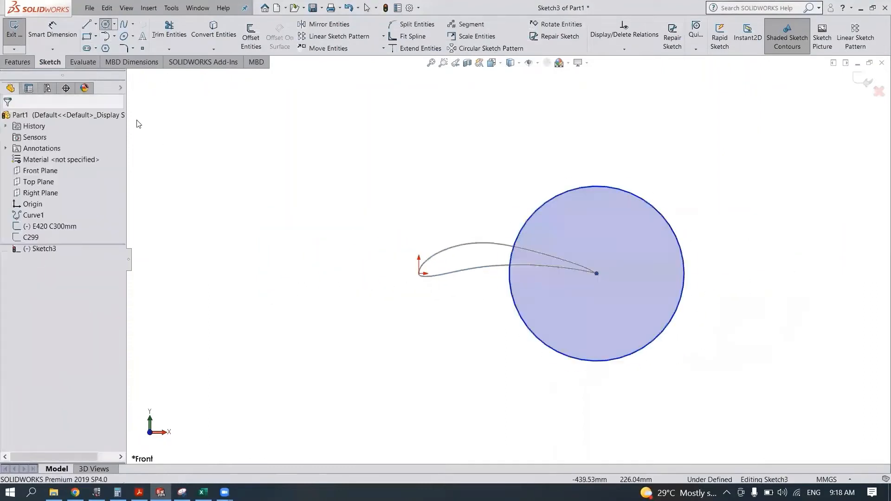
- Draw a corner rectangle about 303 by 348 mm from the circle's uppermost point, extending downstream and below the circle
{"action": "left_click", "coordinate": [597, 186]}
{"action": "left_click", "coordinate": [777, 393]}
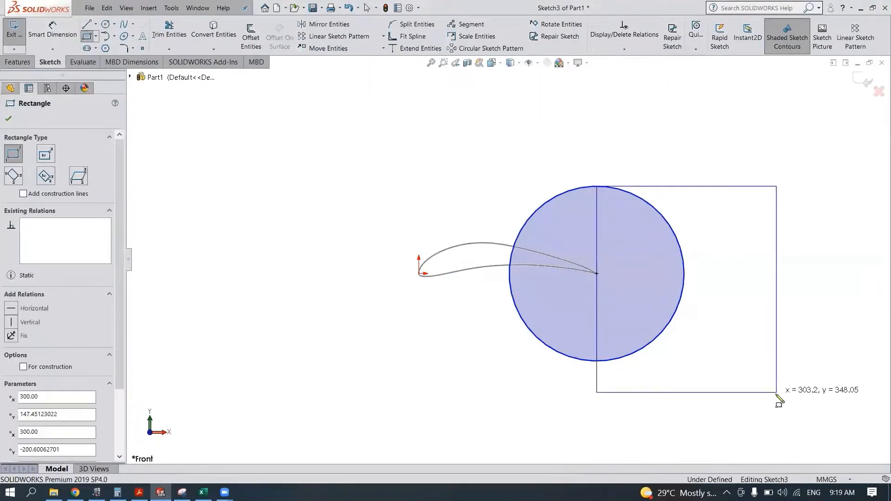
{"action": "key", "text": "Escape"}
- Make the rectangle's lower edge tangent to the circle and its upper edge equal in length to the far vertical edge
{"action": "left_click", "coordinate": [616, 393]}
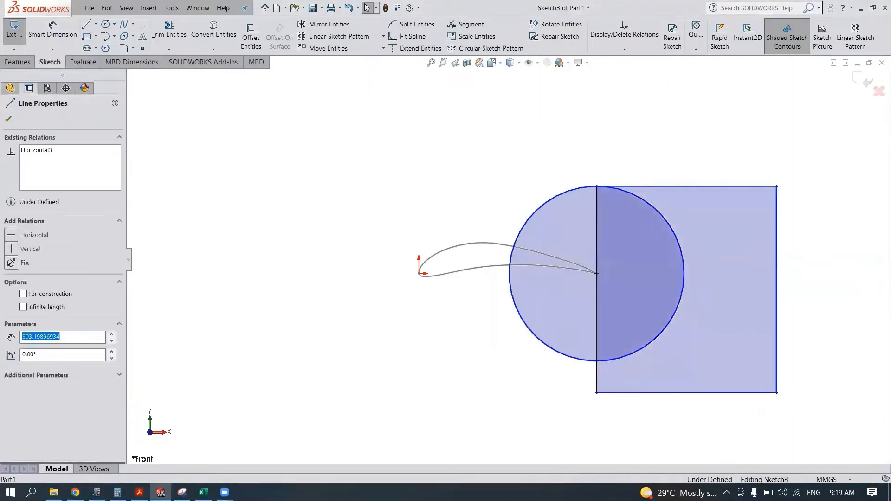
{"action": "left_click", "coordinate": [611, 357], "text": "ctrl"}
{"action": "left_click", "coordinate": [635, 317]}
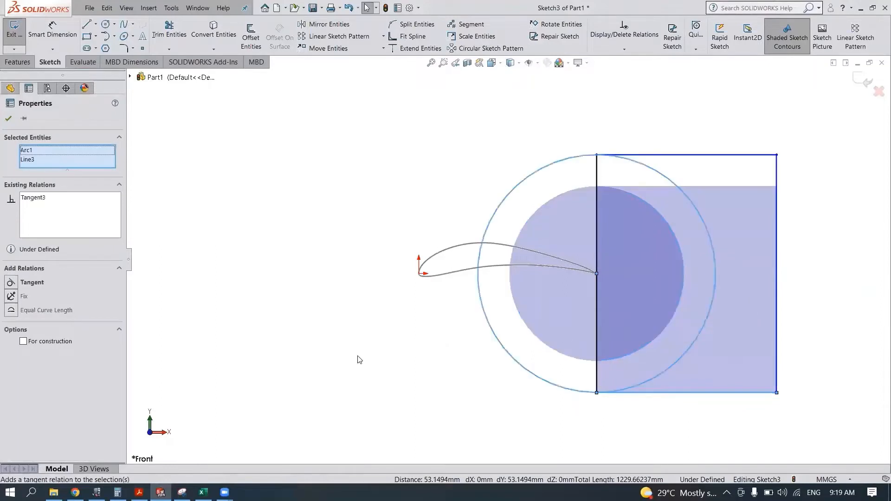
{"action": "left_click", "coordinate": [293, 288]}
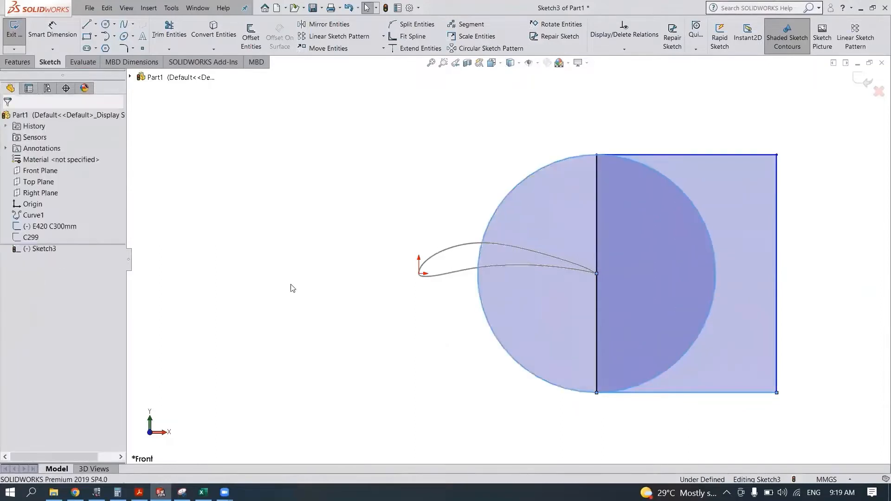
{"action": "left_click", "coordinate": [777, 173]}
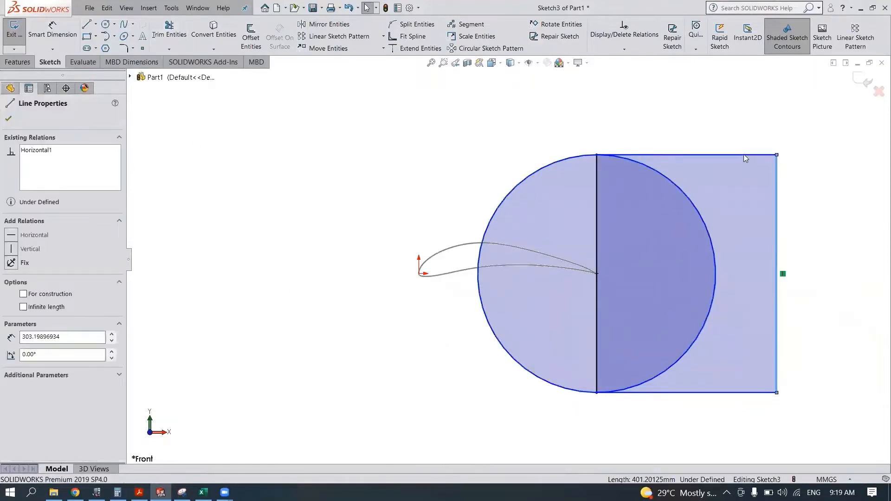
{"action": "left_click", "coordinate": [744, 154], "text": "ctrl"}
{"action": "left_click", "coordinate": [805, 128]}
{"action": "left_click", "coordinate": [299, 132]}
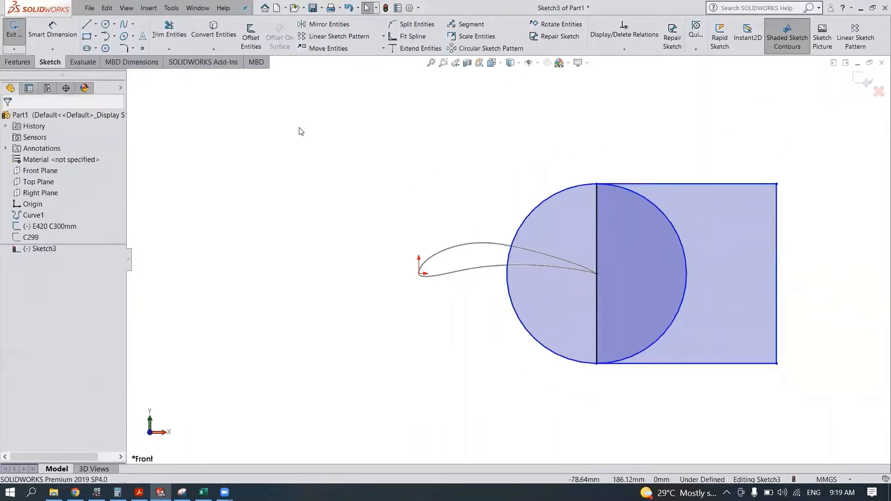
- Trim the circle's half inside the rectangle and the vertical edge through its centre to form a C-shaped outline
{"action": "left_click", "coordinate": [172, 32]}
{"action": "left_click", "coordinate": [678, 235]}
{"action": "left_click", "coordinate": [597, 218]}
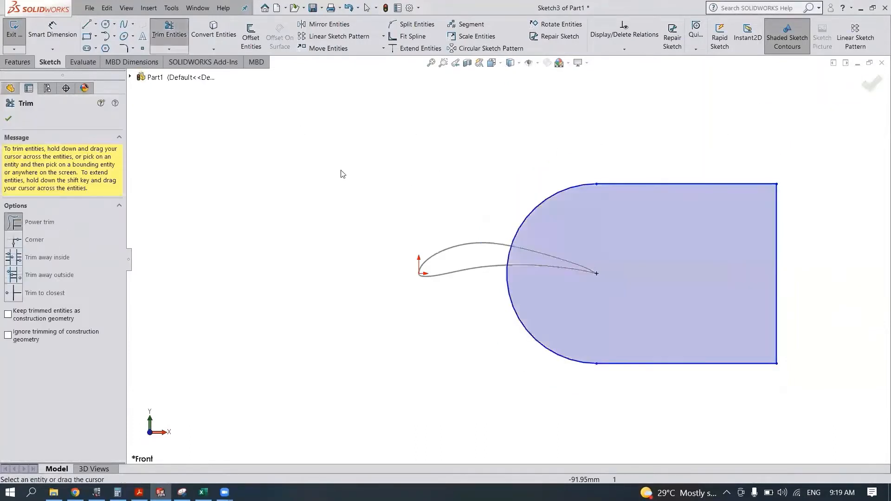
- Dimension the outline's far vertical edge as 30*300 mm and finish the sketch
{"action": "left_click", "coordinate": [53, 32]}
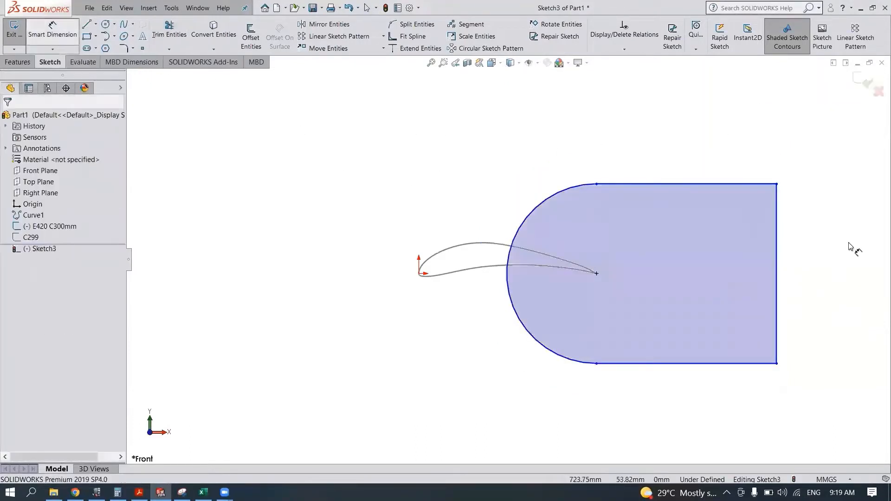
{"action": "left_click", "coordinate": [777, 264]}
{"action": "left_click", "coordinate": [799, 255]}
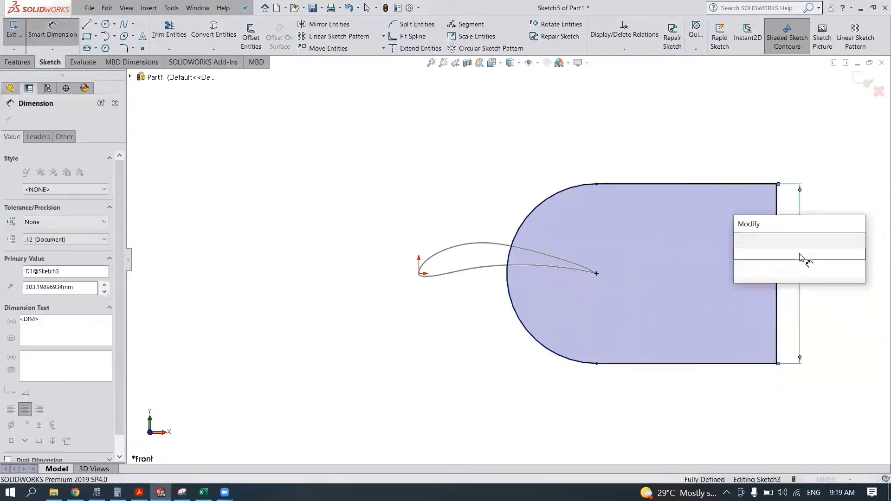
{"action": "type", "text": "30"}
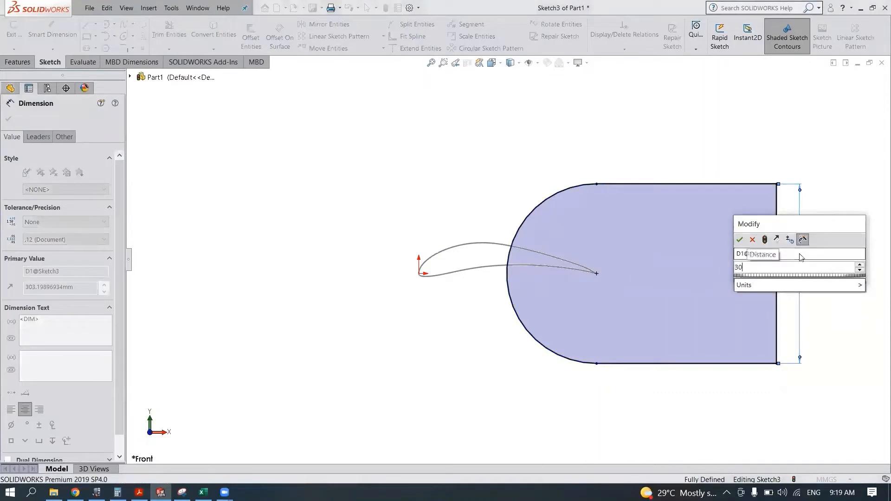
{"action": "type", "text": "*300"}
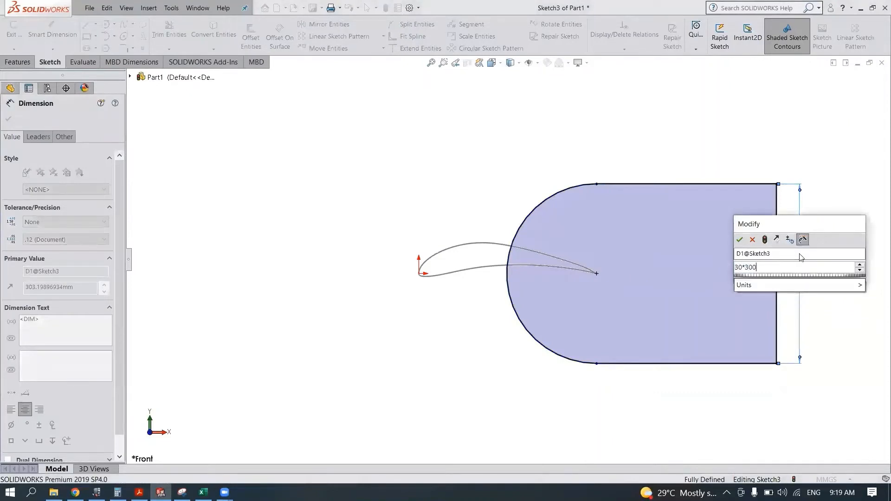
{"action": "key", "text": "Escape"}
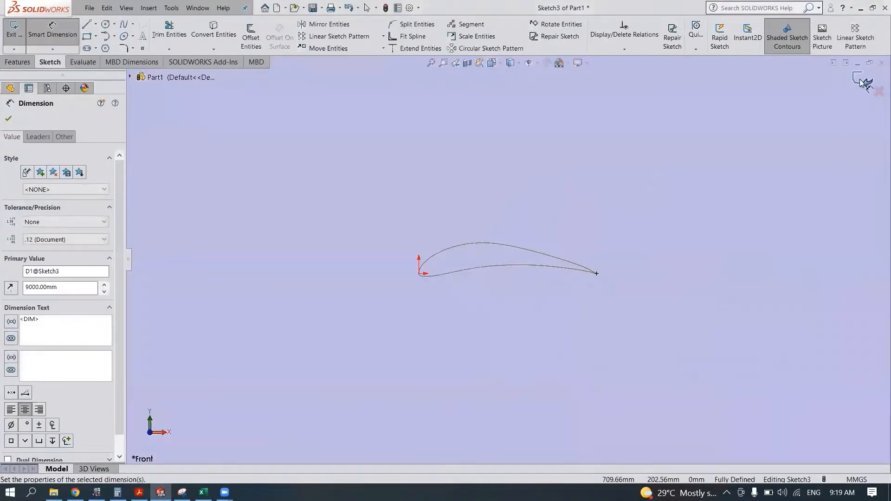
{"action": "left_click", "coordinate": [865, 84]}
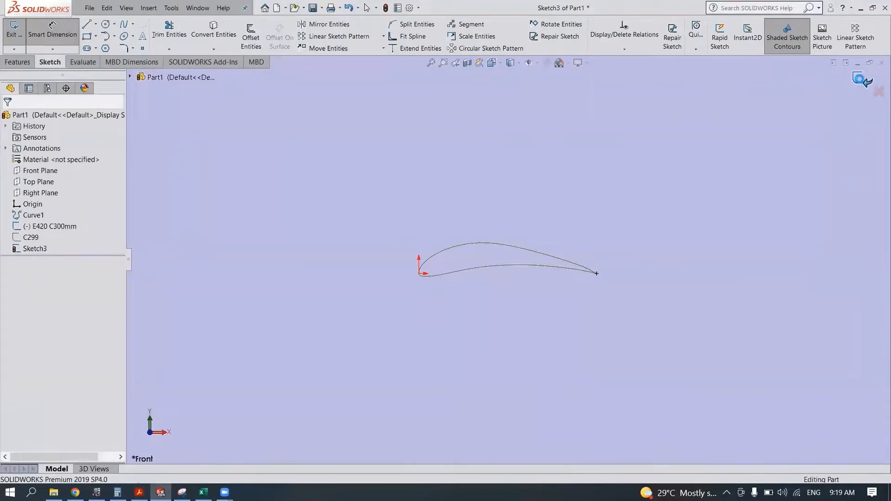
{"action": "left_click", "coordinate": [864, 83]}
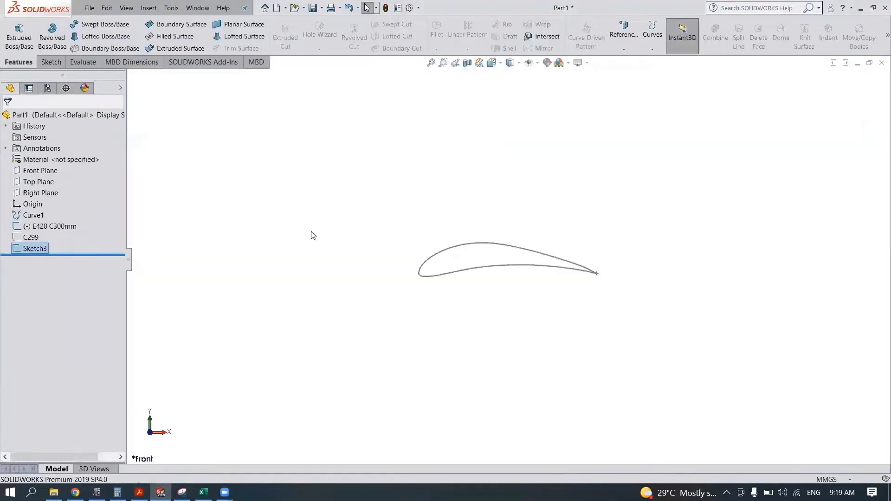
- Rename the new C-shaped outline sketch as Domain
{"action": "right_click", "coordinate": [51, 252]}
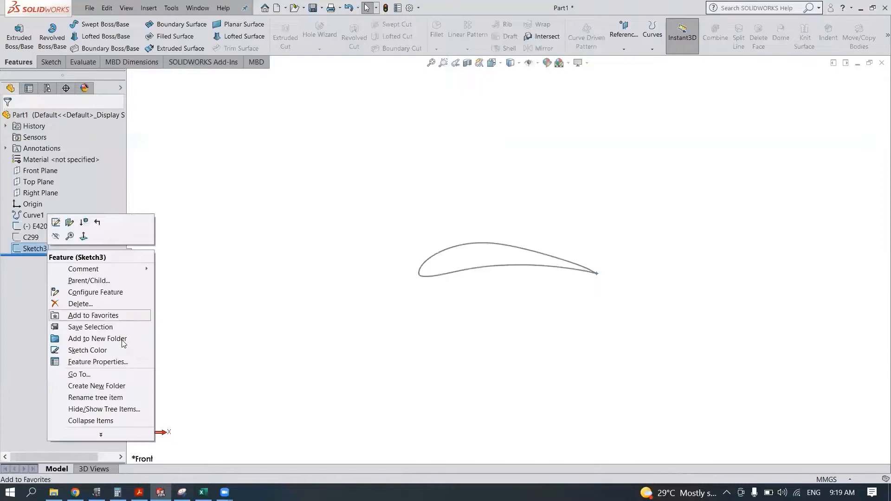
{"action": "left_click", "coordinate": [121, 364]}
{"action": "type", "text": "Doma"}
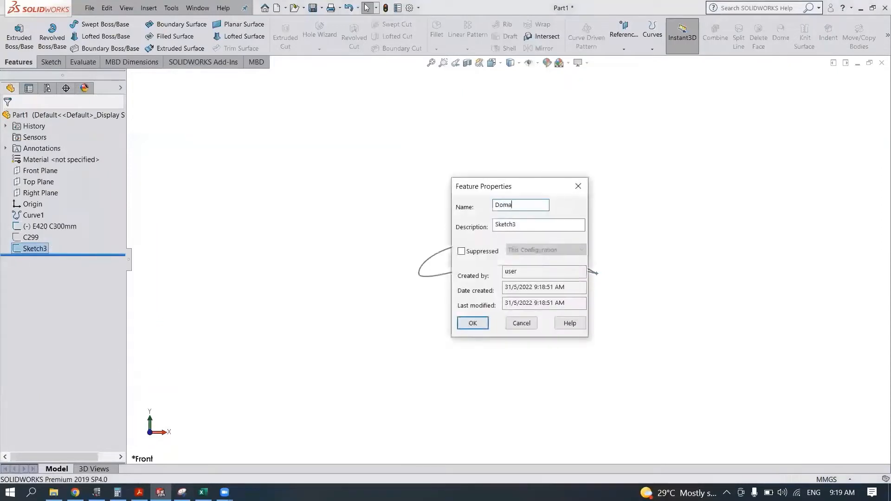
{"action": "type", "text": "in"}
{"action": "key", "text": "Return"}
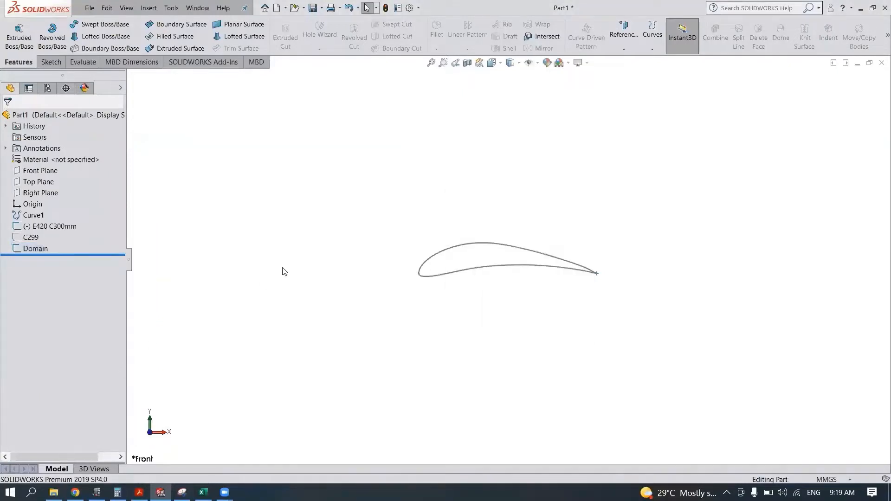
- Hide the Domain and E420 C300mm sketches and show the C299 sketch
{"action": "left_click", "coordinate": [41, 248]}
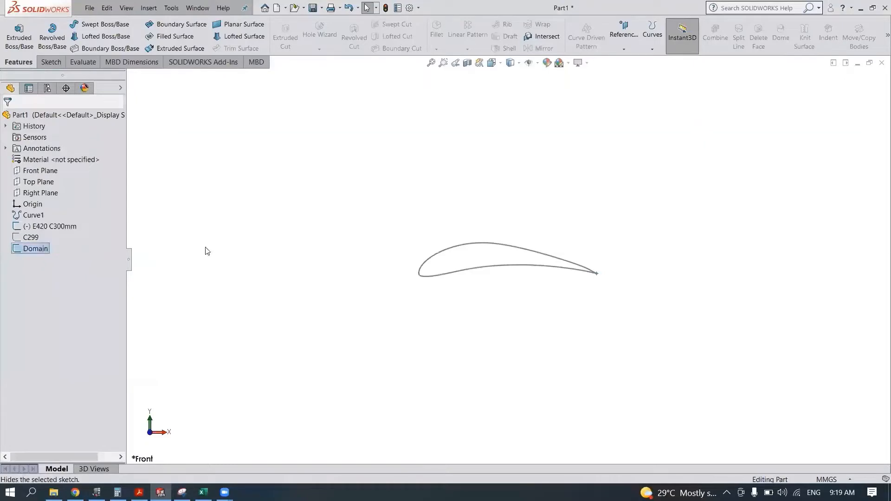
{"action": "left_click", "coordinate": [52, 227]}
{"action": "left_click", "coordinate": [60, 214]}
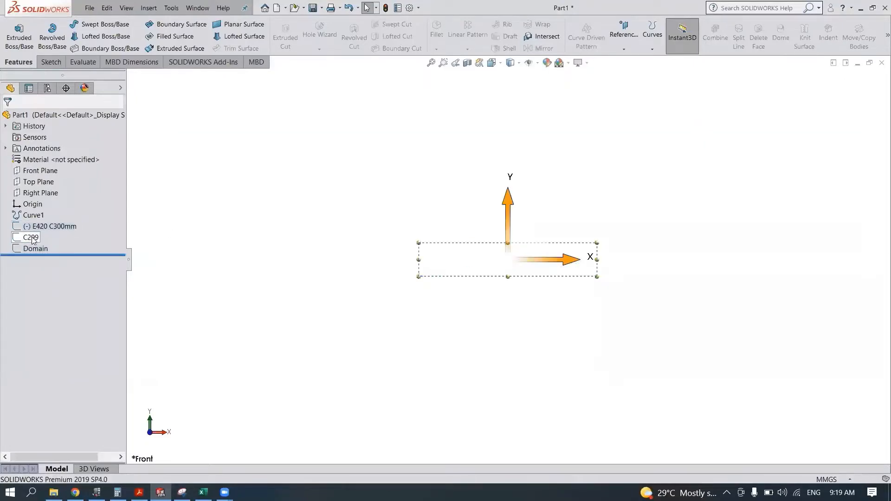
{"action": "left_click", "coordinate": [33, 239]}
{"action": "left_click", "coordinate": [40, 224]}
- Start a sketch on the Front Plane and convert the C299 airfoil curve into it
{"action": "left_click", "coordinate": [40, 171]}
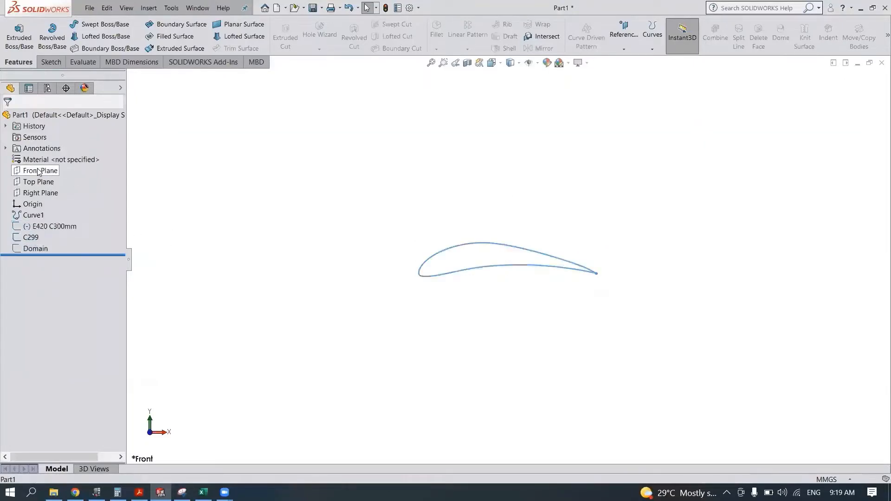
{"action": "left_click", "coordinate": [61, 153]}
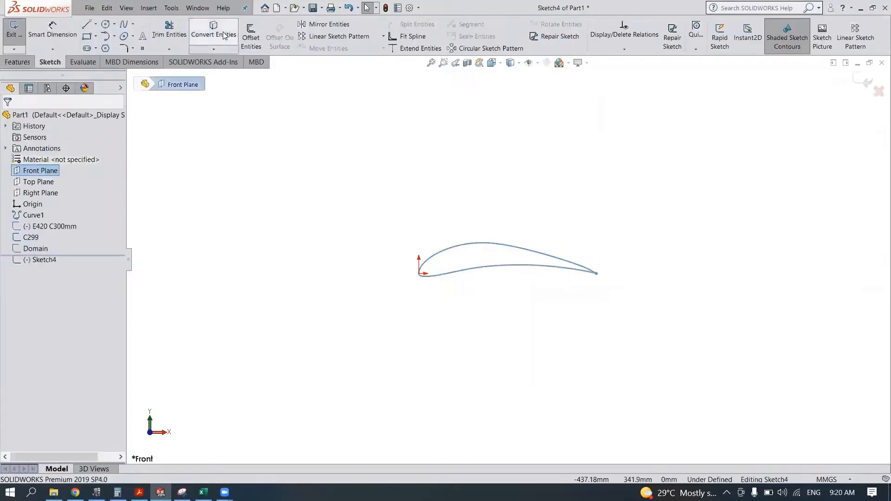
{"action": "left_click", "coordinate": [457, 246]}
{"action": "left_click", "coordinate": [7, 119]}
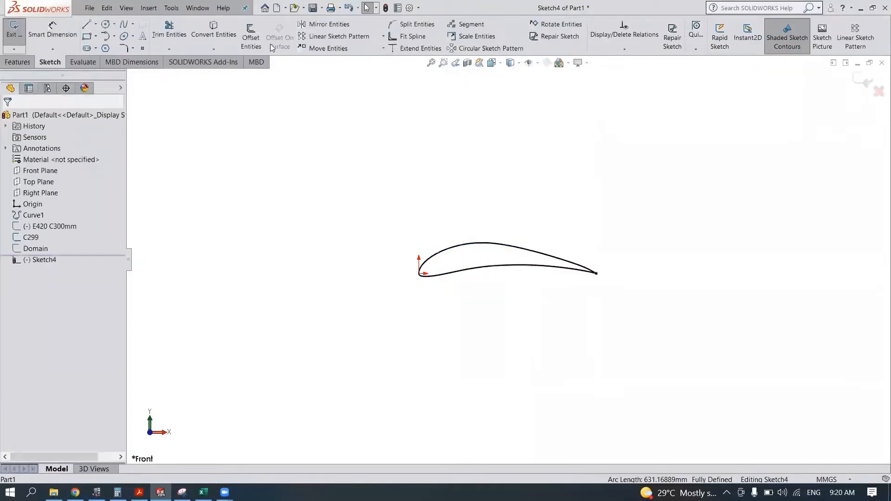
- Offset the converted airfoil curve outward as three nested curves, replacing the outermost 40 mm offset with a 30 mm one, and finish the sketch
{"action": "left_click", "coordinate": [251, 37]}
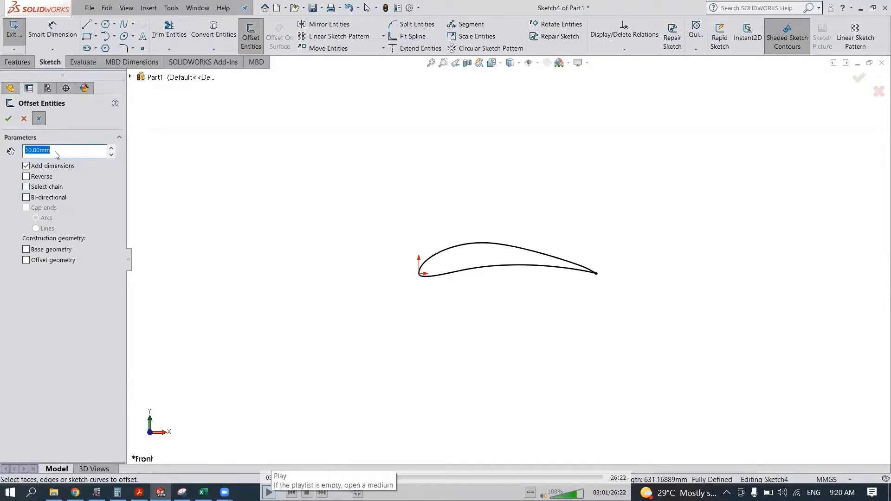
{"action": "left_click", "coordinate": [269, 493]}
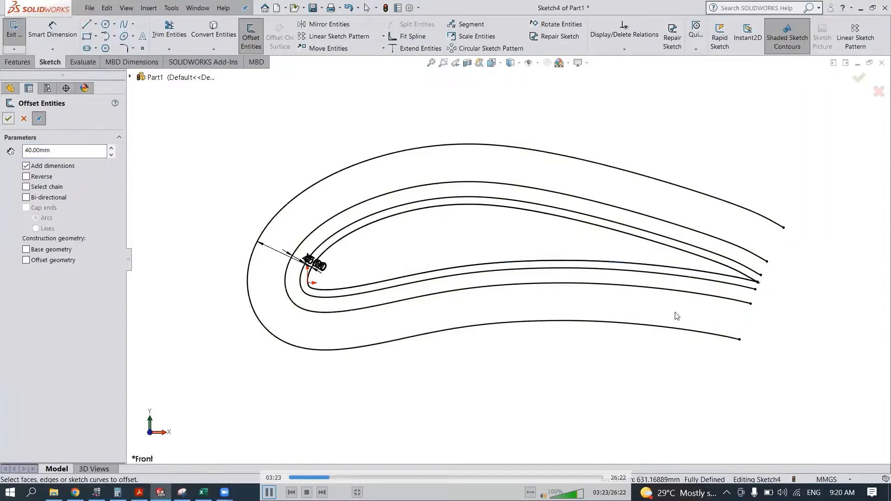
{"action": "key", "text": "Escape"}
{"action": "key", "text": "ctrl+z"}
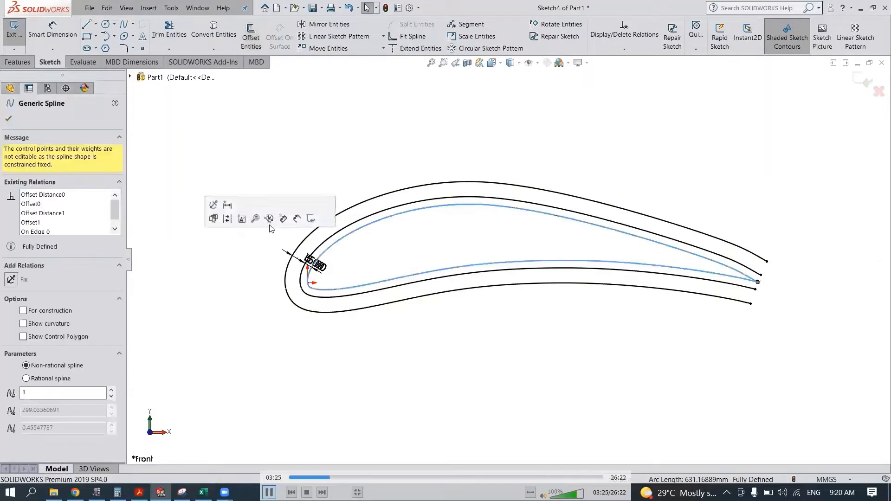
{"action": "left_click", "coordinate": [251, 34]}
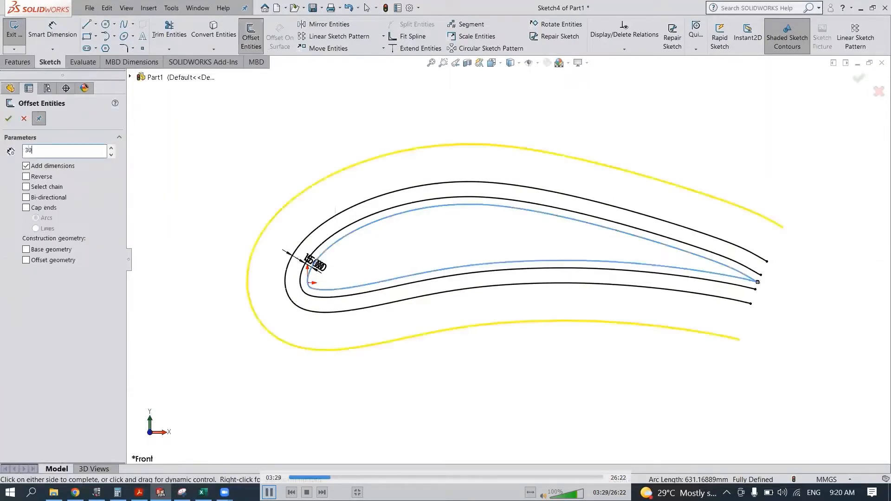
{"action": "key", "text": "Return"}
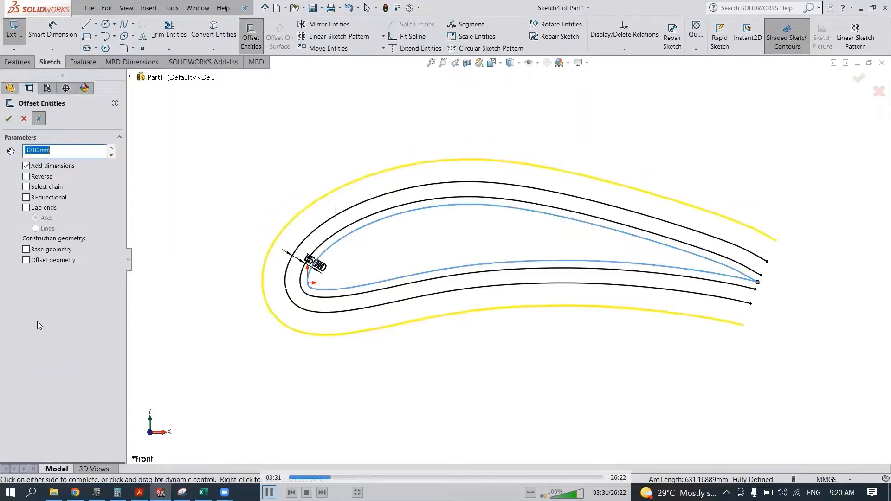
{"action": "left_click", "coordinate": [9, 120]}
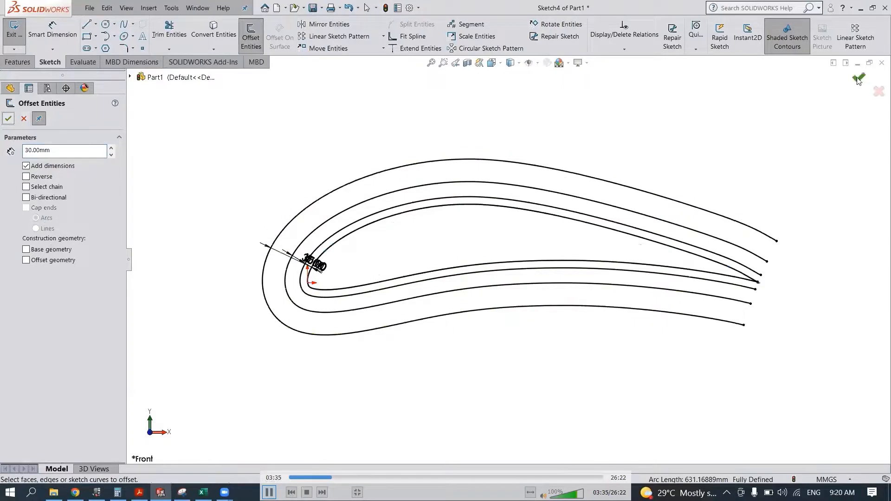
{"action": "left_click", "coordinate": [859, 79]}
{"action": "left_click", "coordinate": [859, 81]}
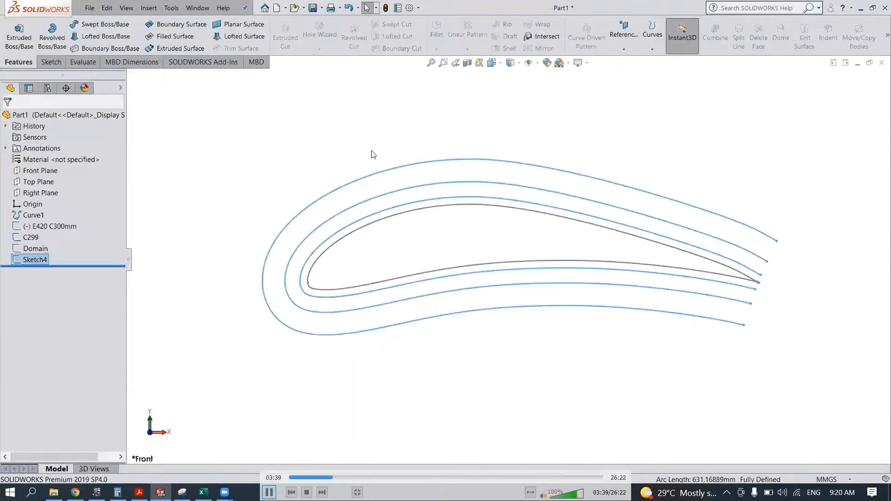
- Rename the sketch of offset airfoil curves as Shell Cons 1
{"action": "right_click", "coordinate": [33, 261]}
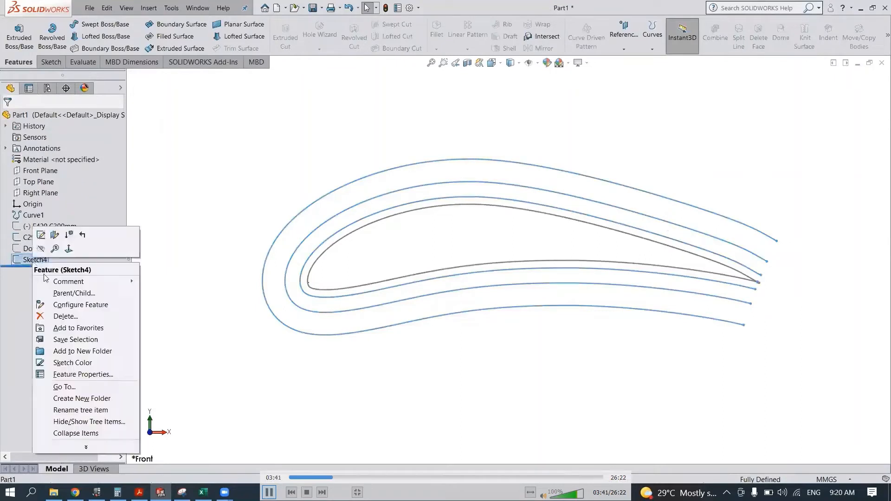
{"action": "left_click", "coordinate": [112, 377]}
{"action": "type", "text": "Shell Con"}
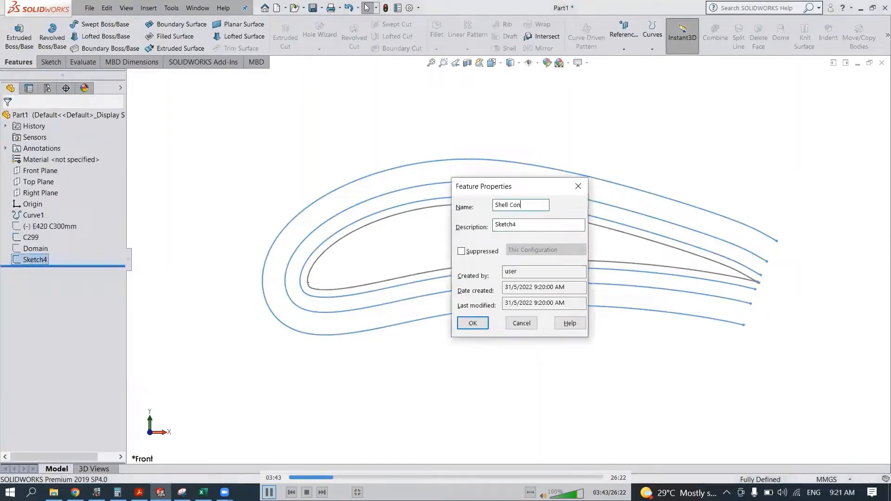
{"action": "type", "text": "s 1"}
{"action": "key", "text": "Return"}
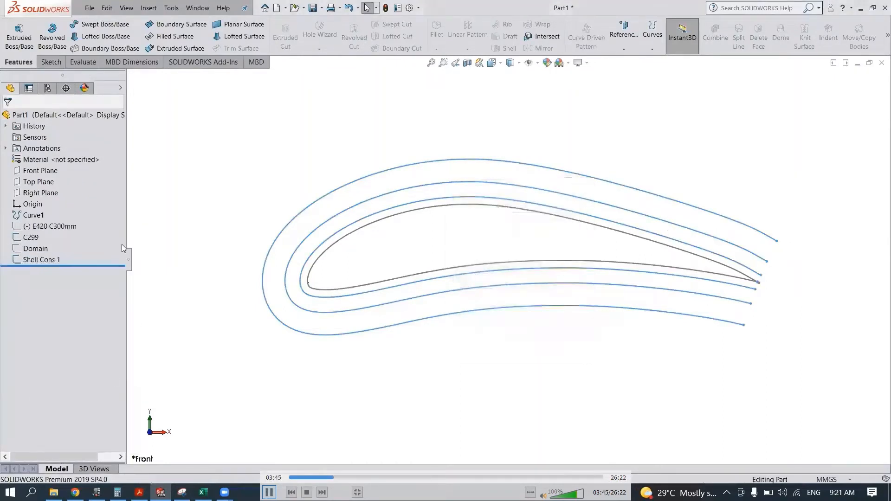
{"action": "left_click", "coordinate": [28, 217]}
{"action": "left_click", "coordinate": [327, 362]}
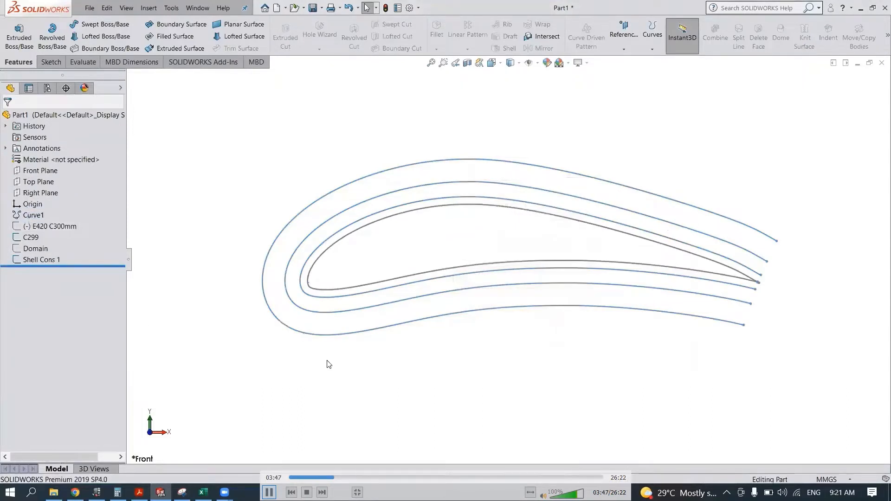
- Start a Front Plane sketch and draw a four-point Bezier style spline from the outermost offset curve's upper end to the airfoil's trailing edge
{"action": "scroll", "coordinate": [698, 316], "scroll_direction": "up", "scroll_amount": 3}
{"action": "scroll", "coordinate": [746, 259], "scroll_direction": "down", "scroll_amount": 3}
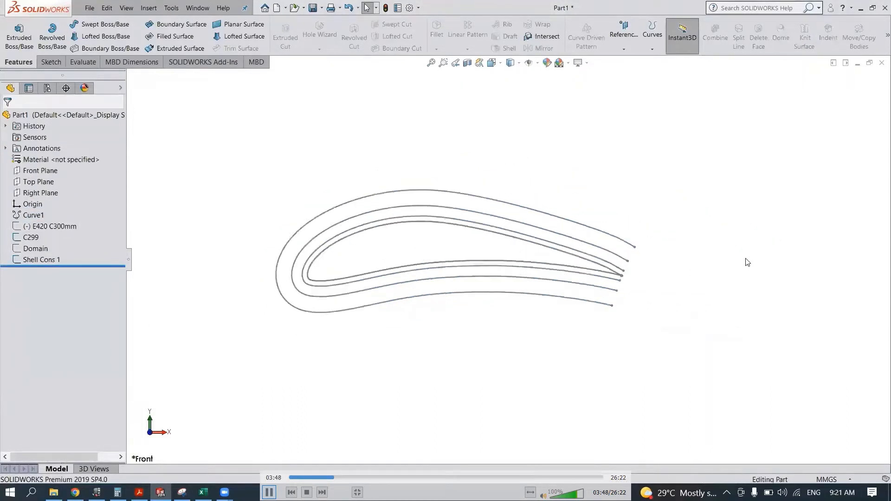
{"action": "left_click", "coordinate": [41, 171]}
{"action": "left_click", "coordinate": [79, 157]}
{"action": "left_click", "coordinate": [133, 24]}
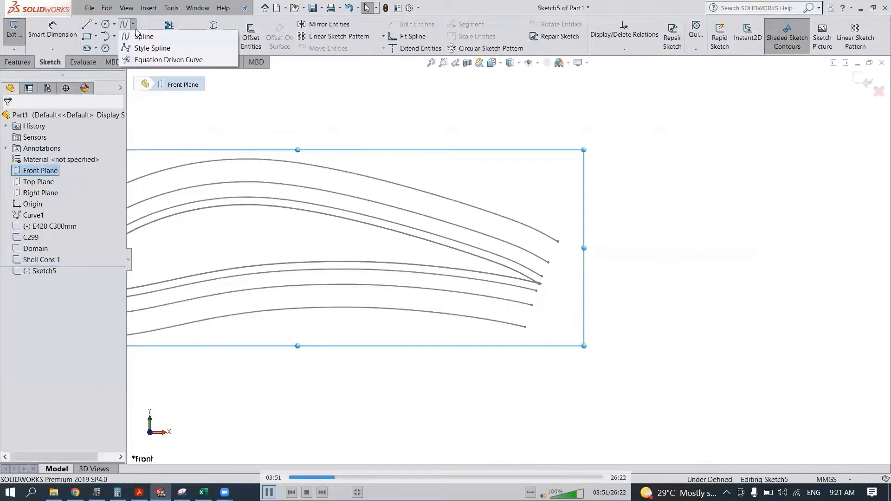
{"action": "left_click", "coordinate": [152, 47]}
{"action": "scroll", "coordinate": [569, 286], "scroll_direction": "down", "scroll_amount": 4}
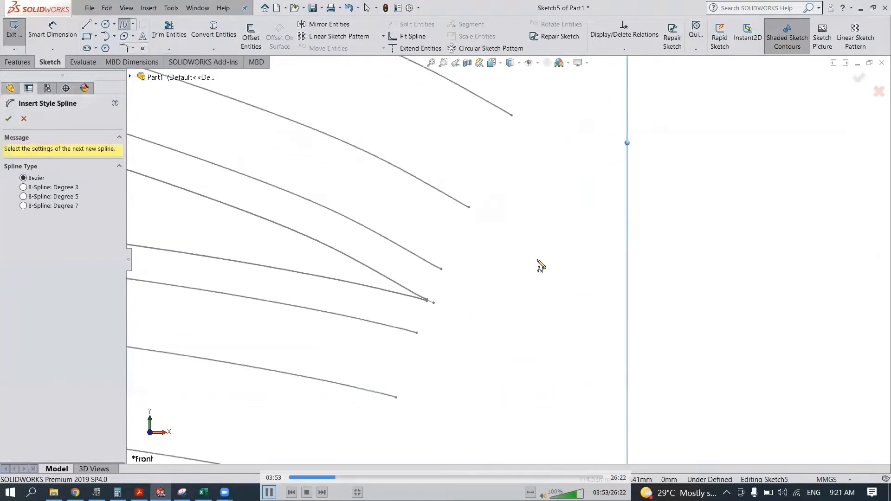
{"action": "scroll", "coordinate": [491, 173], "scroll_direction": "down", "scroll_amount": 2}
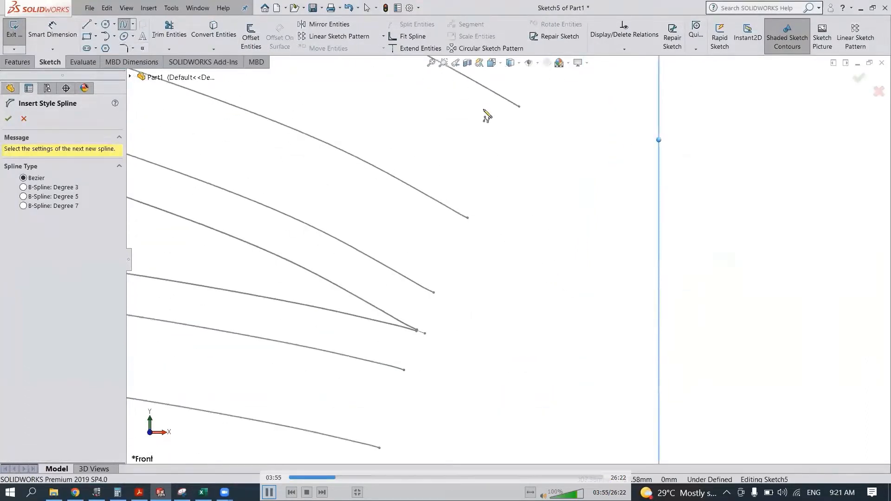
{"action": "left_click", "coordinate": [486, 89]}
{"action": "left_click", "coordinate": [400, 223]}
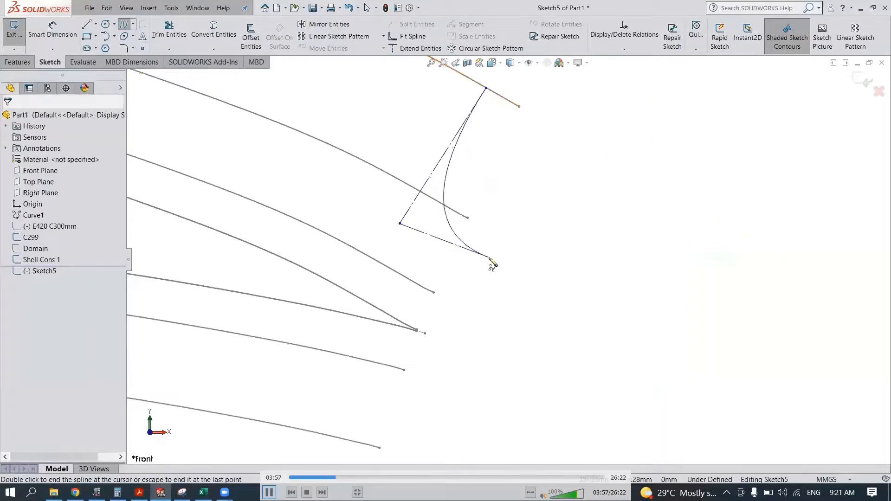
{"action": "left_click", "coordinate": [489, 257]}
{"action": "double_click", "coordinate": [425, 333]}
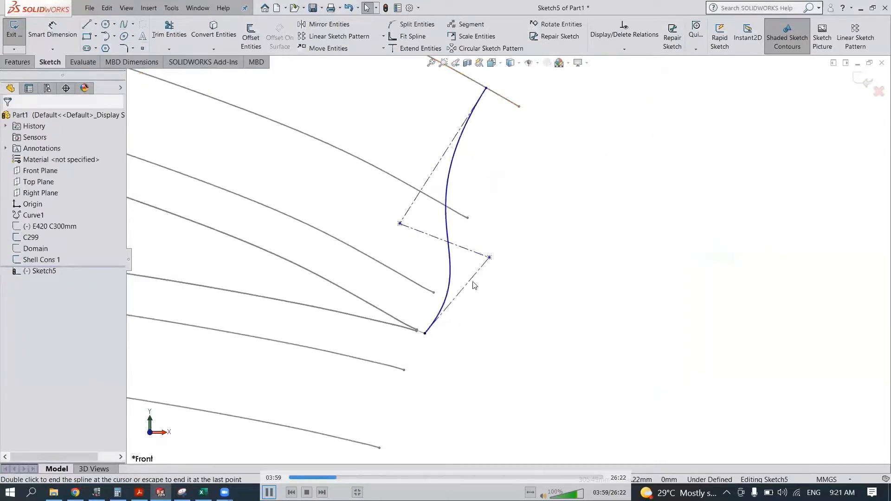
- Make the spline's upper control polygon segment vertical and select the spline's two endpoints
{"action": "left_click", "coordinate": [426, 184]}
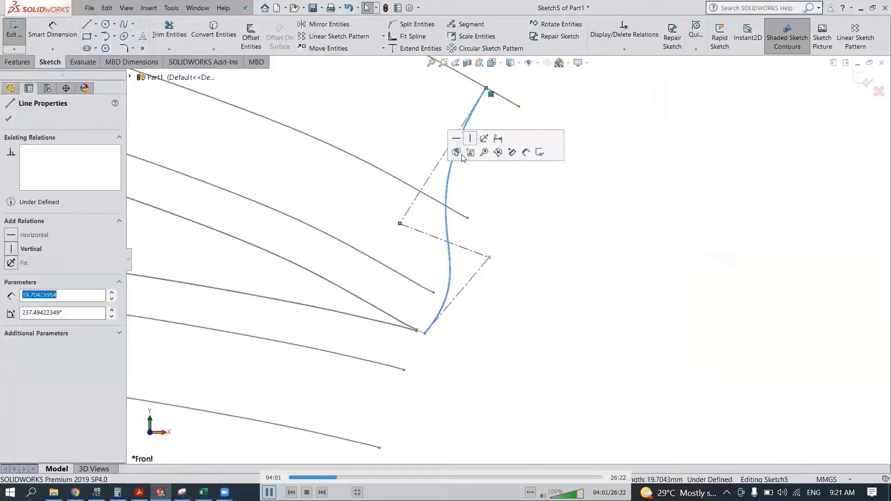
{"action": "left_click", "coordinate": [480, 139]}
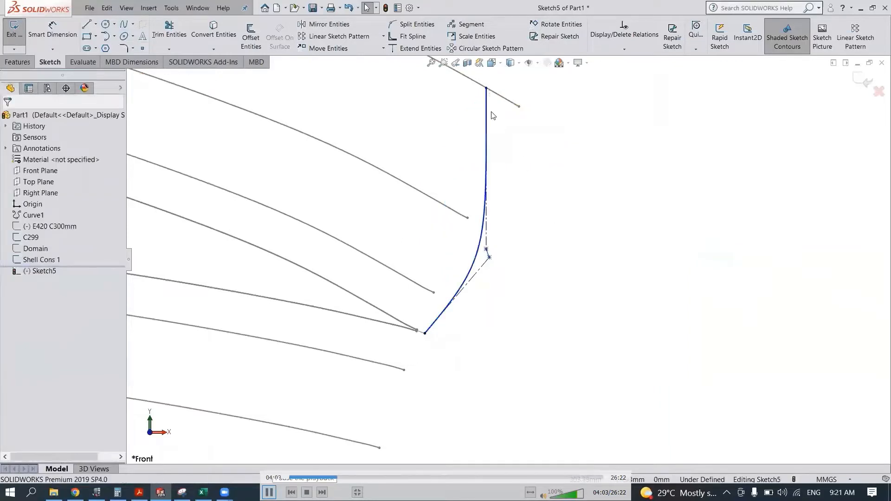
{"action": "left_click", "coordinate": [270, 492]}
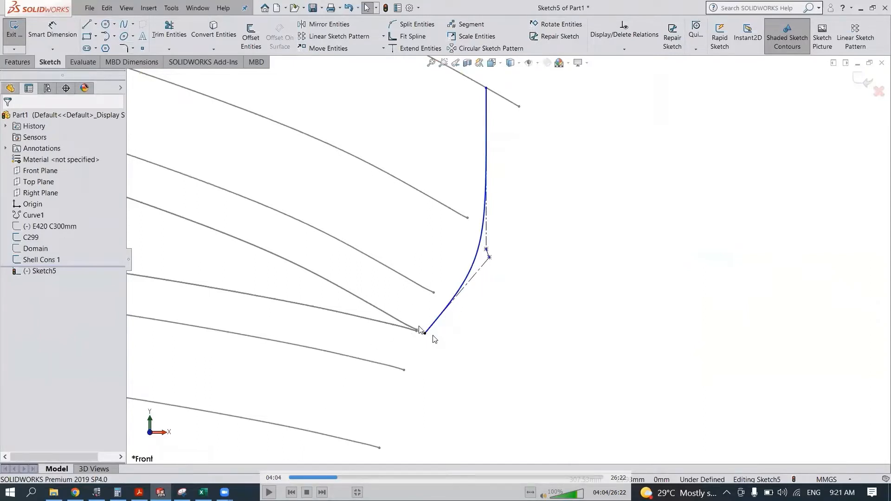
{"action": "left_click", "coordinate": [426, 334]}
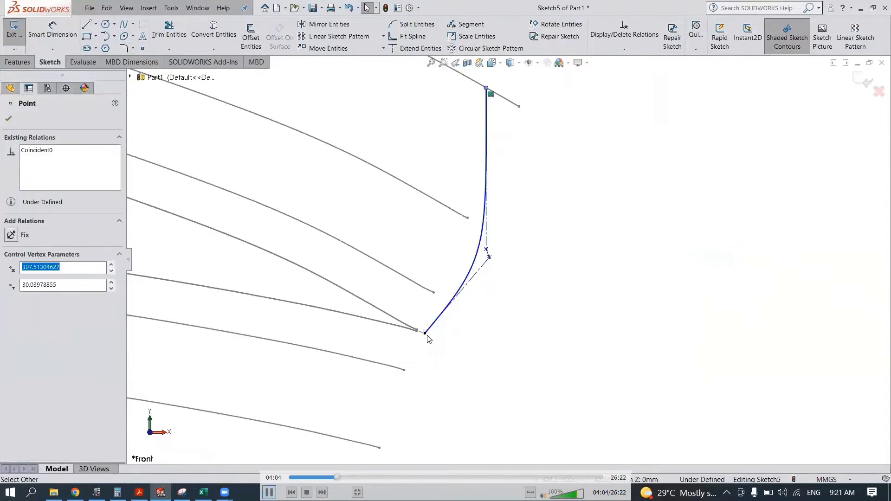
{"action": "left_click", "coordinate": [425, 334]}
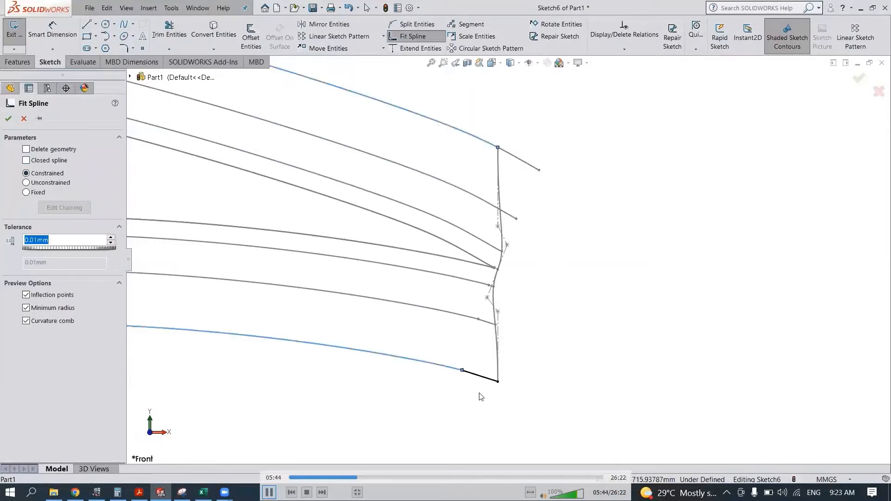
- Include the short extension line at the outer shell curve's lower end in the Fit Spline with 0.01 mm tolerance
{"action": "left_click", "coordinate": [482, 377]}
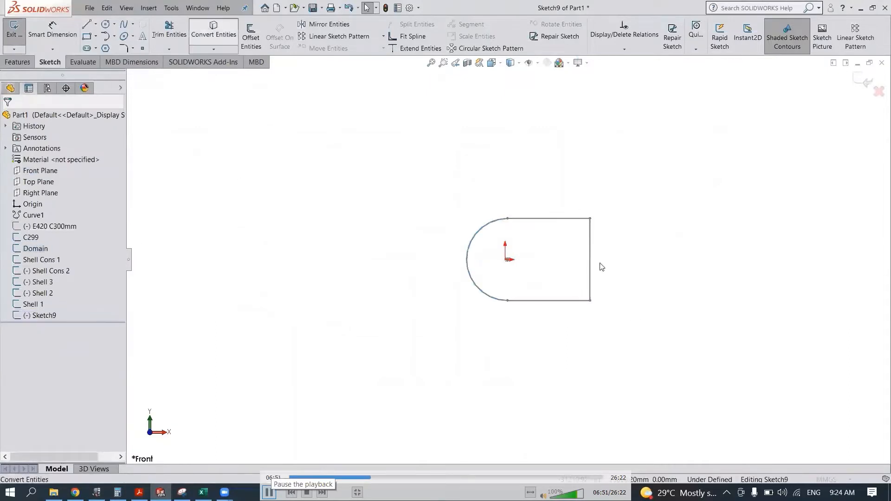
{"action": "left_click", "coordinate": [269, 493]}
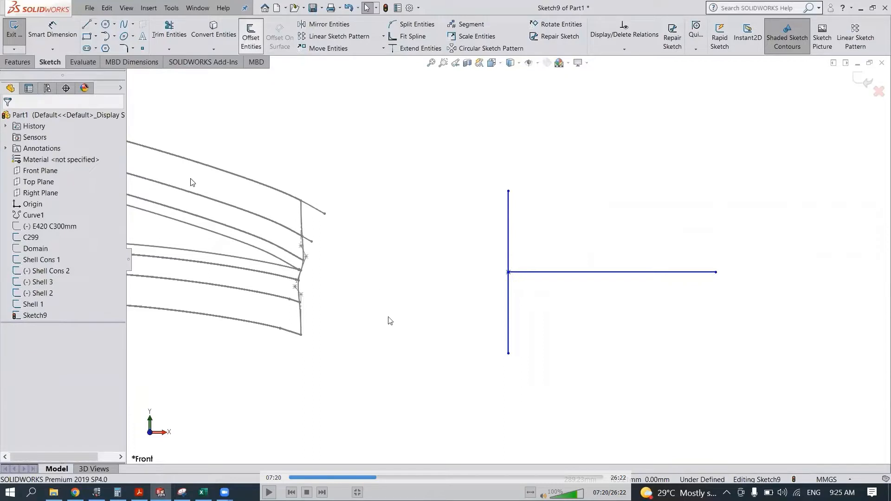
{"action": "key", "text": "space"}
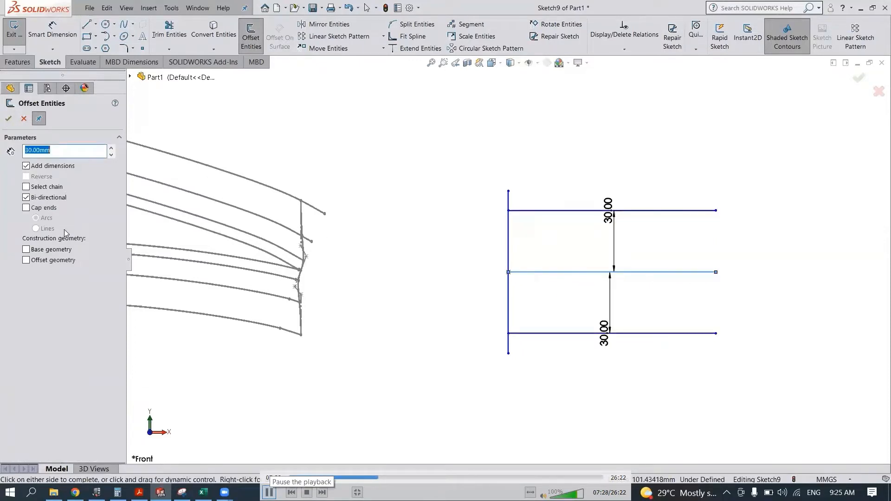
{"action": "left_click", "coordinate": [269, 493]}
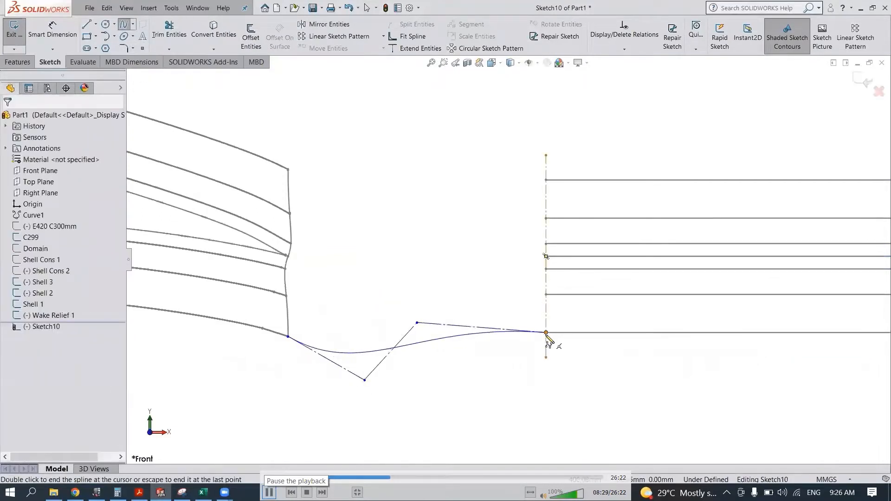
{"action": "left_click", "coordinate": [269, 493]}
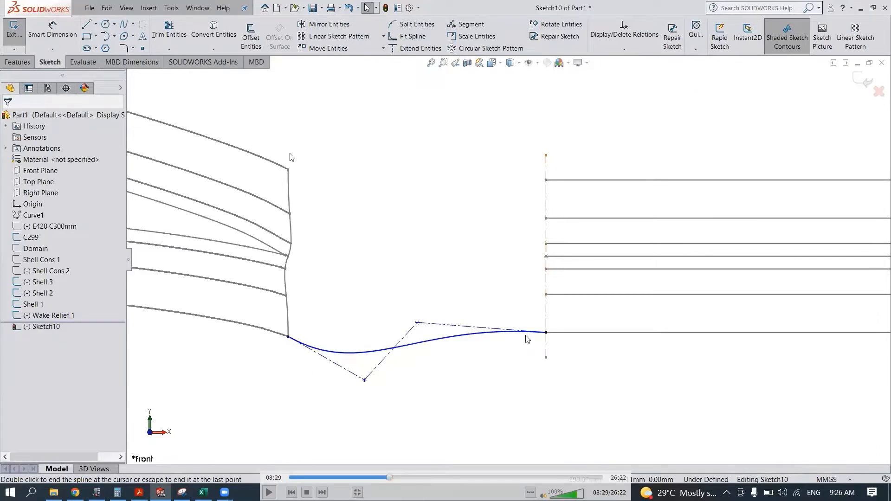
{"action": "left_click", "coordinate": [269, 493]}
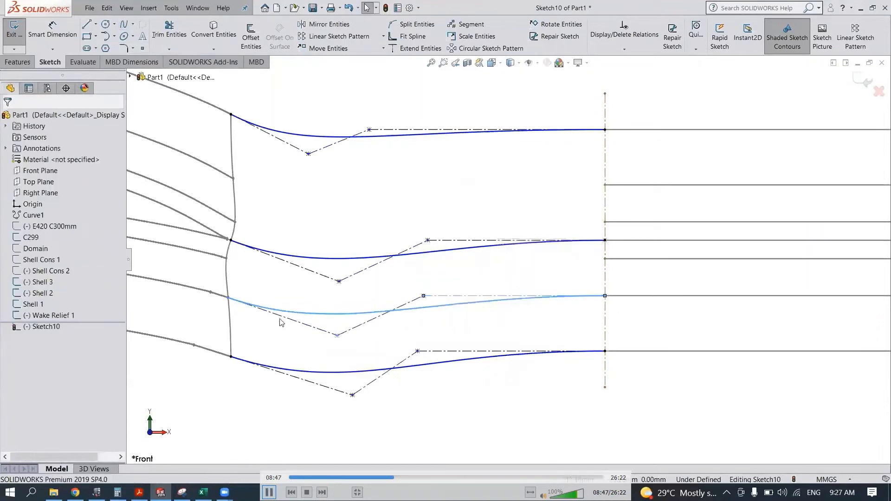
- Draw a four-point style spline from the upper middle shell curve's end to the start of the second wake line from the top
{"action": "left_click", "coordinate": [124, 24]}
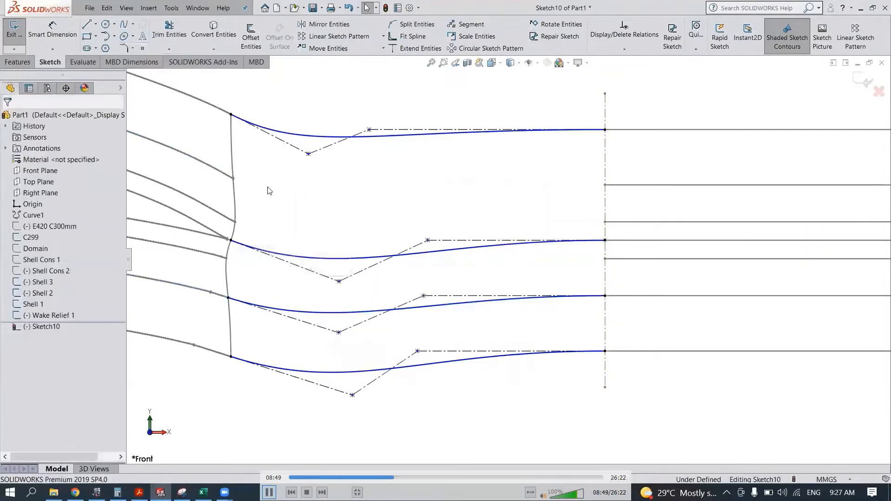
{"action": "left_click", "coordinate": [233, 179]}
{"action": "left_click", "coordinate": [317, 207]}
{"action": "left_click", "coordinate": [372, 165]}
{"action": "double_click", "coordinate": [605, 185]}
{"action": "key", "text": "Escape"}
- Make the new spline's downstream control segment horizontal and its upstream control segment tangent to the adjoining shell curve
{"action": "left_click", "coordinate": [387, 166]}
{"action": "left_click", "coordinate": [410, 123]}
{"action": "left_click", "coordinate": [357, 160]}
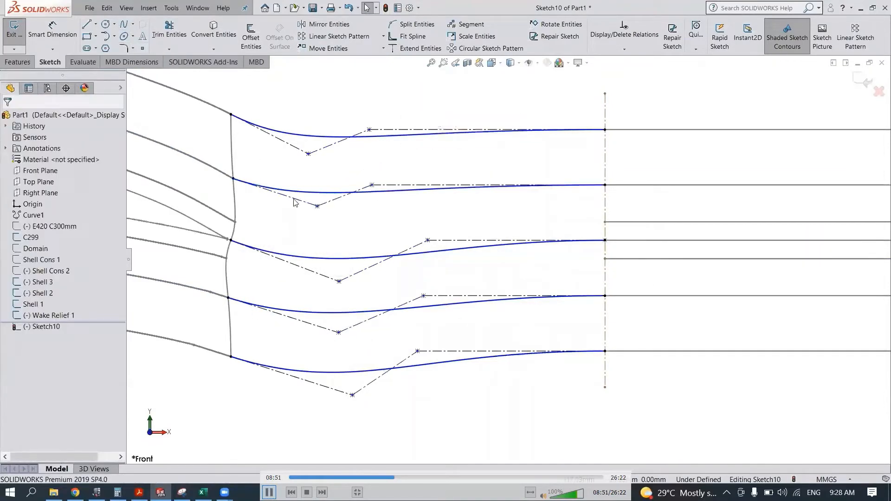
{"action": "left_click", "coordinate": [294, 199]}
{"action": "left_click", "coordinate": [219, 172], "text": "ctrl"}
{"action": "left_click", "coordinate": [256, 130]}
{"action": "left_click", "coordinate": [346, 215]}
- Move the upstream control vertices of the two uppermost wake splines closer to the shell's trailing boundary
{"action": "left_click_drag", "start_coordinate": [309, 223], "coordinate": [272, 201]}
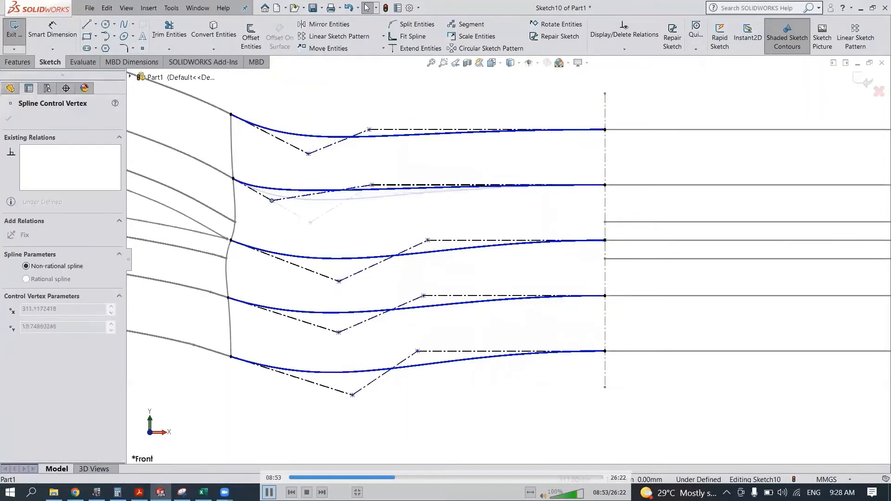
{"action": "left_click_drag", "start_coordinate": [308, 154], "coordinate": [279, 138]}
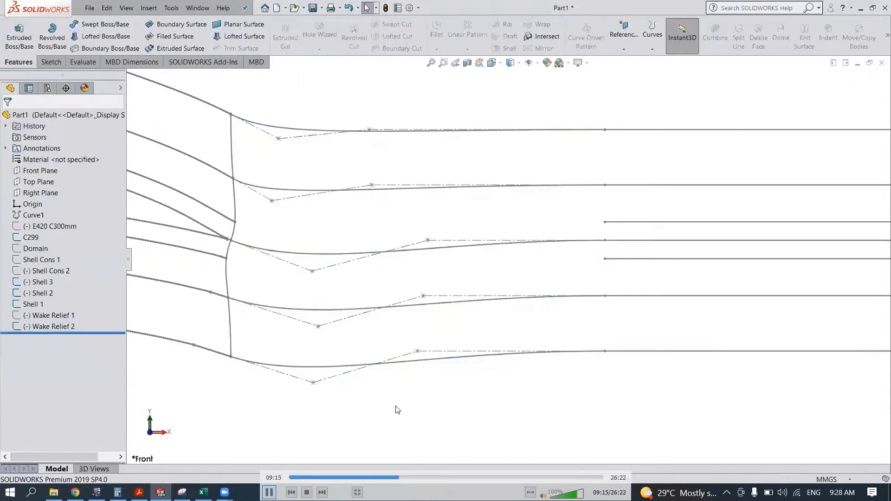
{"action": "key", "text": "space"}
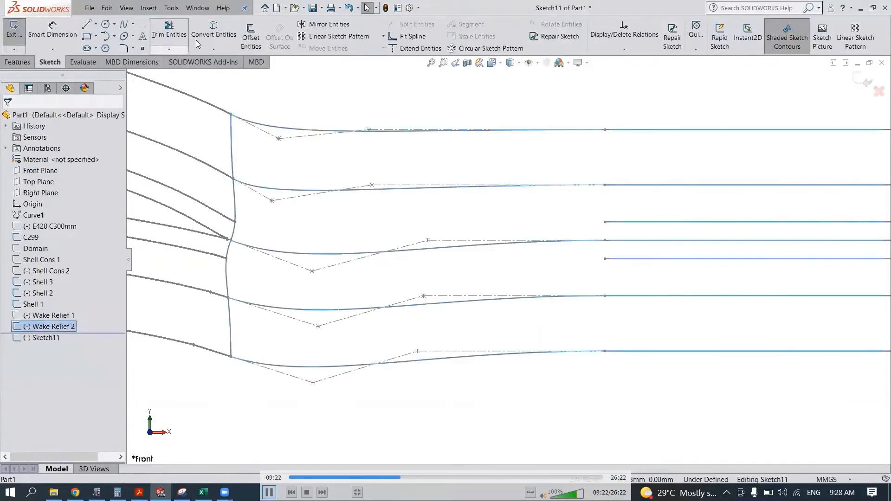
{"action": "key", "text": "space"}
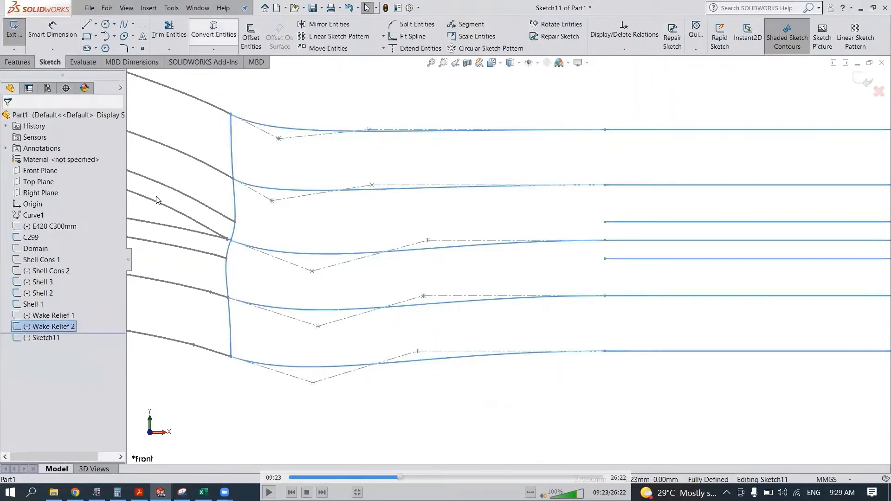
{"action": "left_click", "coordinate": [268, 492]}
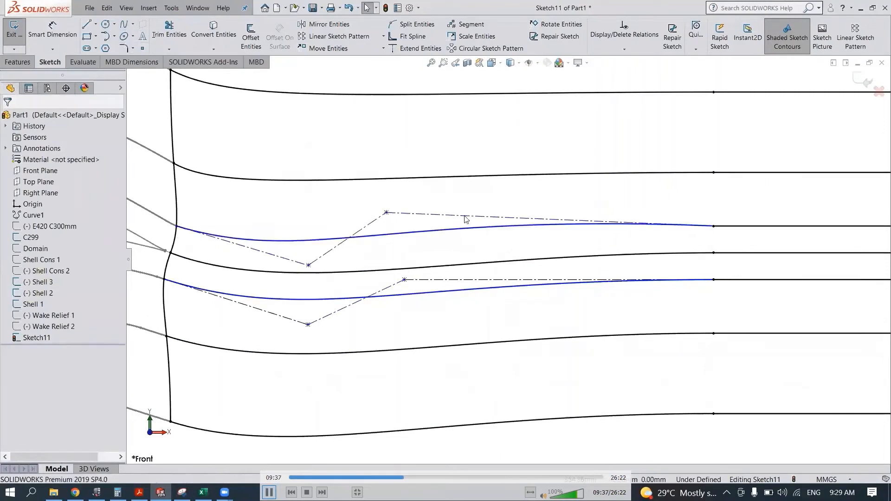
- Make the innermost upper wake spline tangent to the Shell 1 curve, spread its two inner control vertices apart horizontally, and exit the sketch
{"action": "key", "text": "space"}
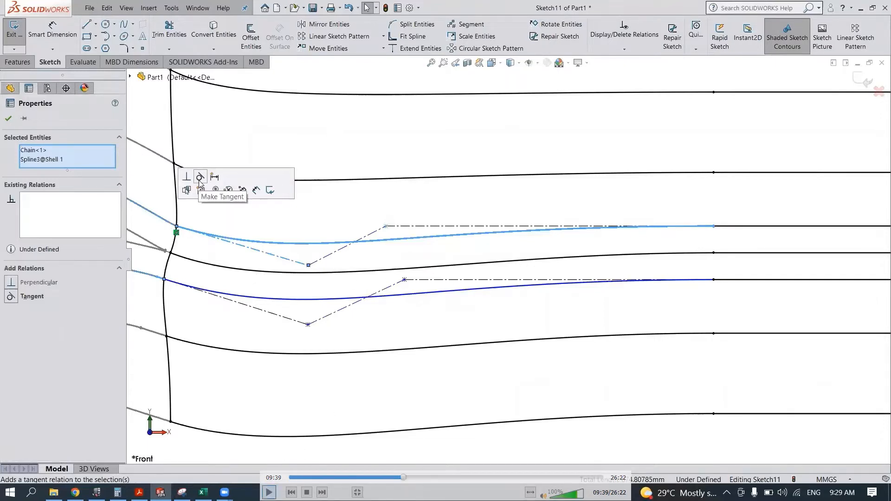
{"action": "left_click", "coordinate": [199, 181]}
{"action": "left_click_drag", "start_coordinate": [302, 281], "coordinate": [271, 257]}
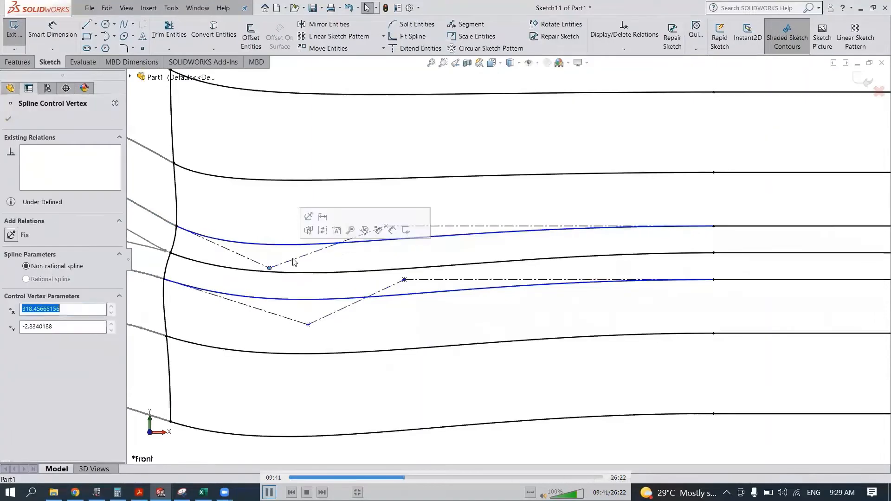
{"action": "left_click_drag", "start_coordinate": [386, 227], "coordinate": [459, 227]}
{"action": "scroll", "coordinate": [464, 225], "scroll_direction": "up", "scroll_amount": 4}
{"action": "left_click", "coordinate": [862, 79]}
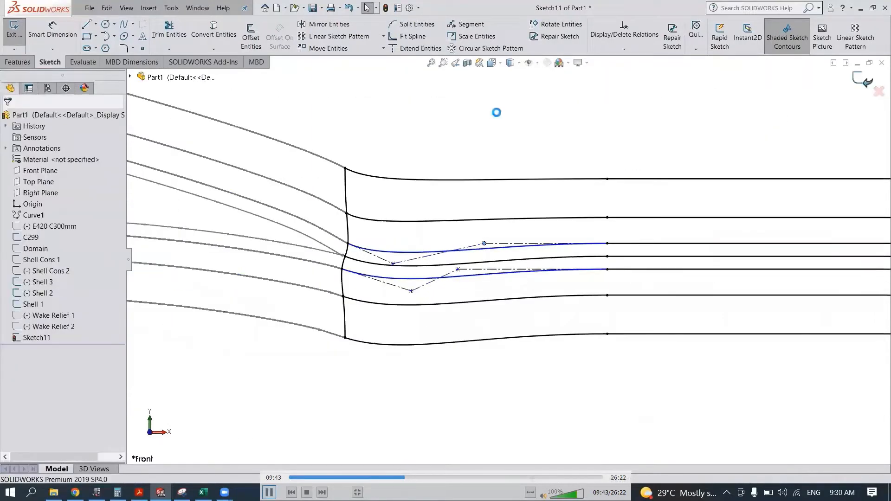
- Rename the finished wake spline sketch as Wake Relief 3
{"action": "right_click", "coordinate": [64, 339]}
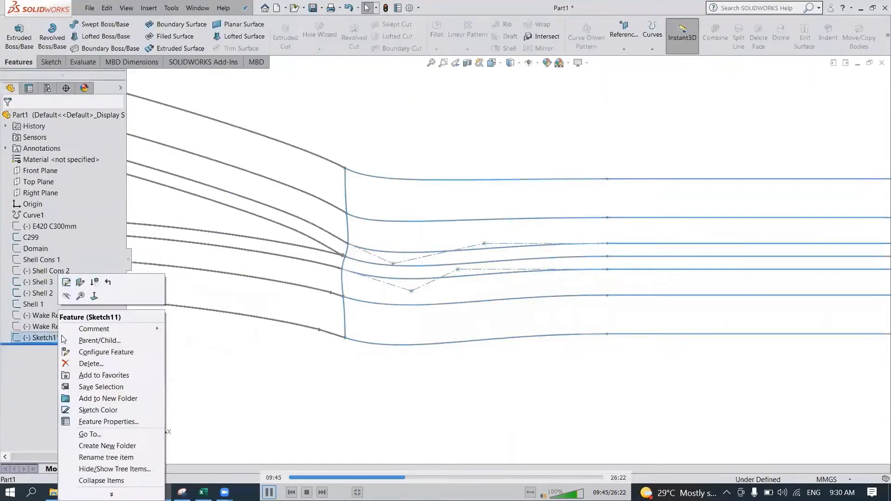
{"action": "left_click", "coordinate": [109, 422]}
{"action": "type", "text": "Wake Relief 3"}
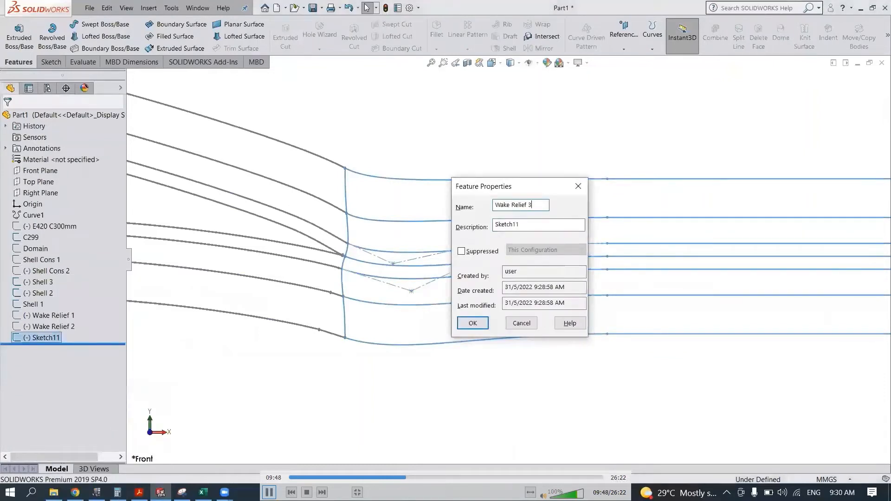
{"action": "key", "text": "Return"}
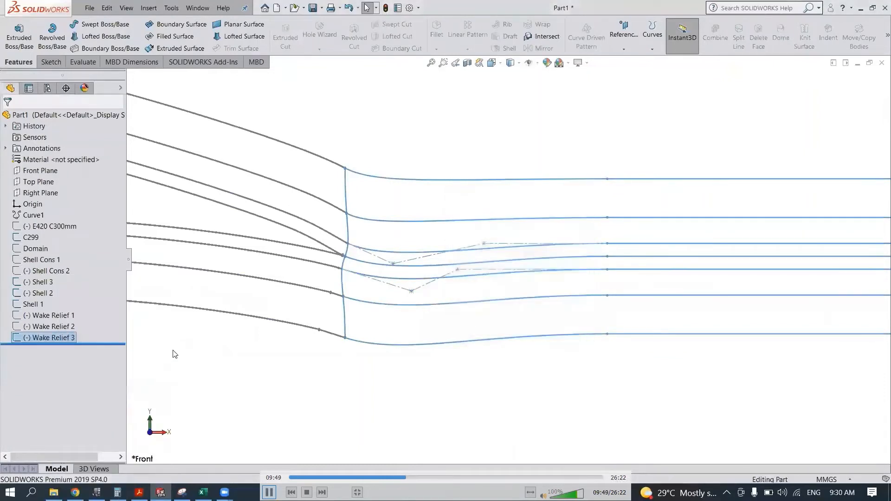
- Create a sketch on the Front Plane with all Wake Relief 3 entities converted into it, and exit the sketch
{"action": "left_click", "coordinate": [45, 175]}
{"action": "left_click", "coordinate": [57, 159]}
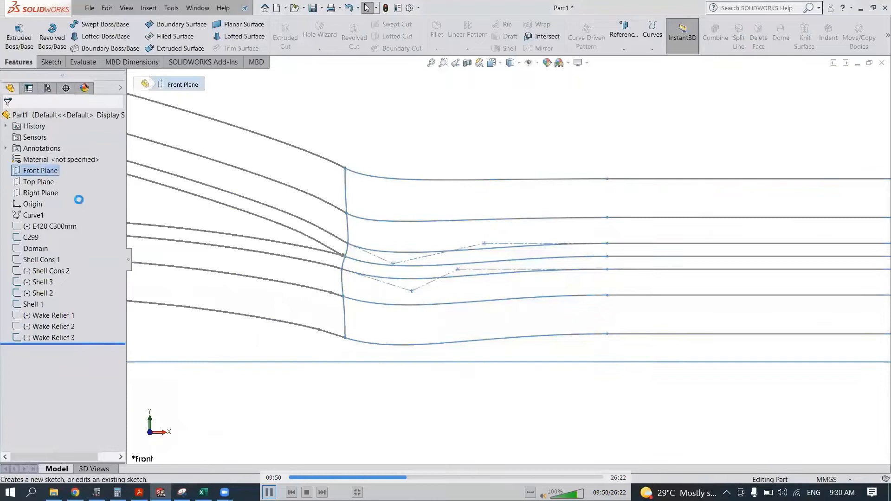
{"action": "left_click", "coordinate": [56, 339]}
{"action": "left_click", "coordinate": [207, 36]}
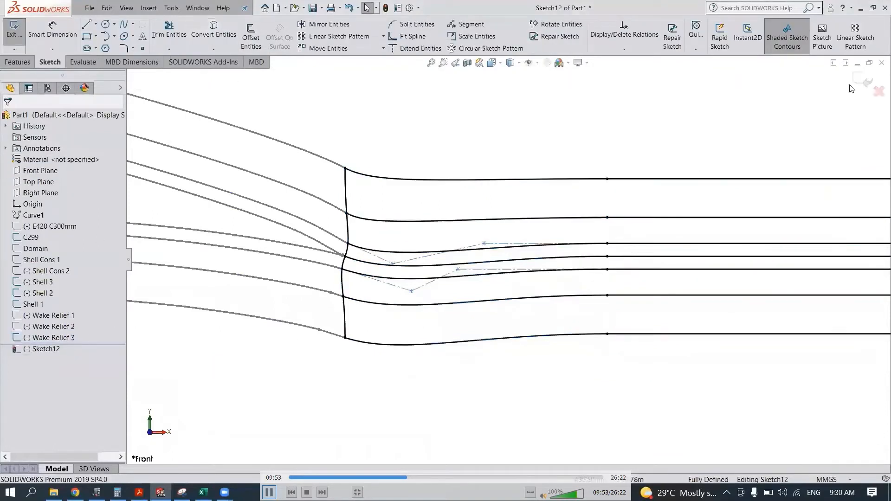
{"action": "double_click", "coordinate": [323, 380]}
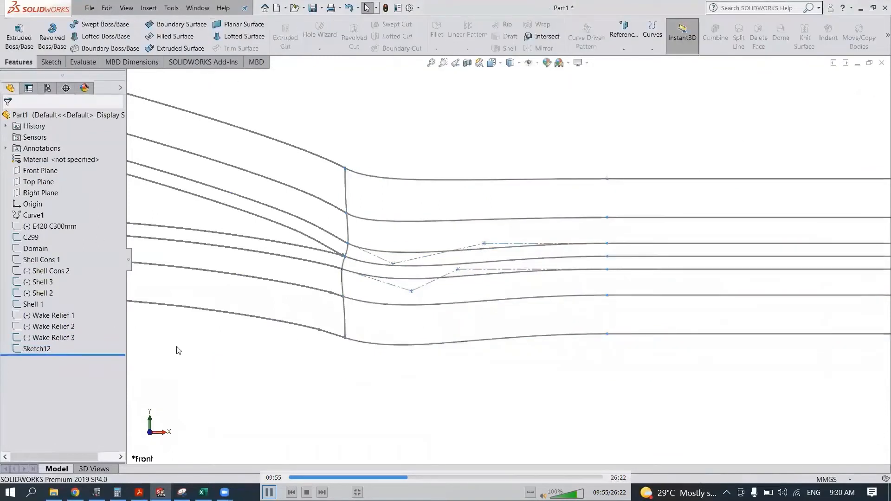
- Rename the converted sketch as Wake Relief 4 and hide the Wake Relief 3 sketch
{"action": "right_click", "coordinate": [39, 349]}
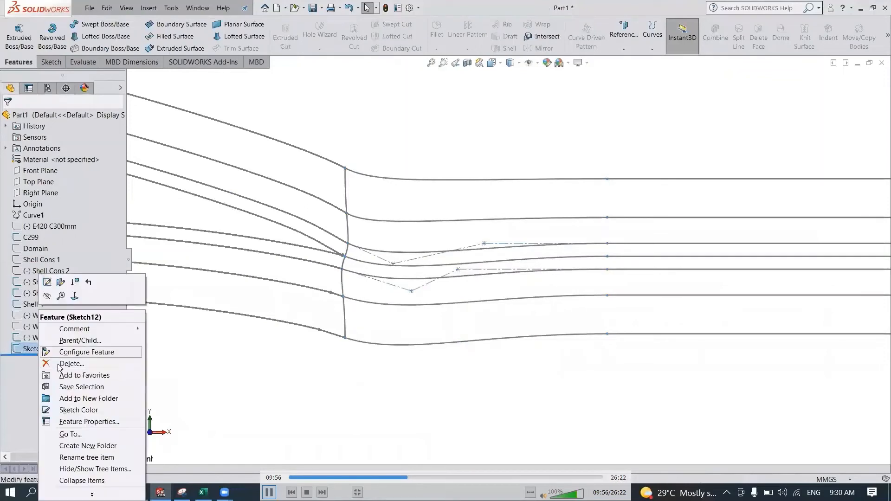
{"action": "left_click", "coordinate": [82, 421]}
{"action": "type", "text": "Wake Relief 4"}
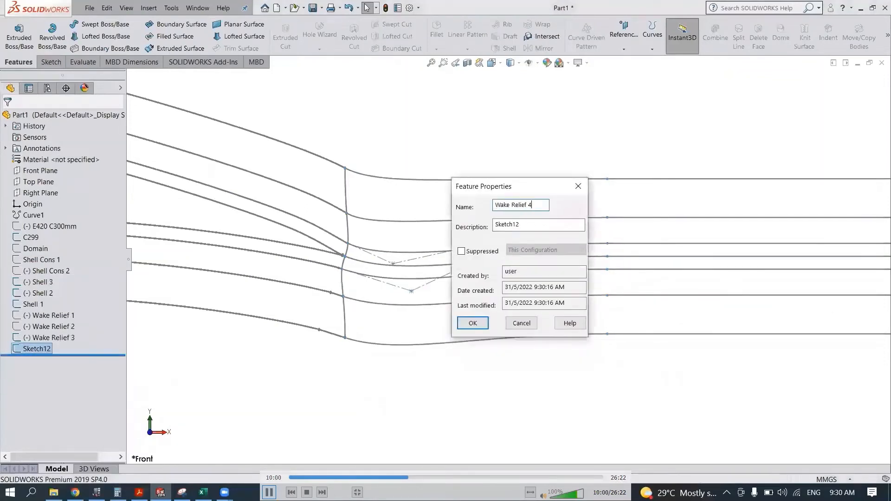
{"action": "key", "text": "Return"}
{"action": "left_click", "coordinate": [72, 339]}
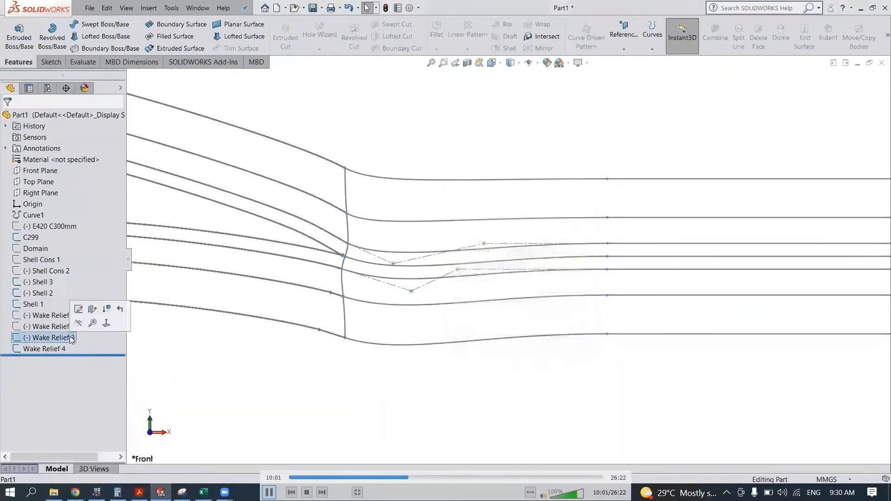
{"action": "left_click", "coordinate": [80, 325]}
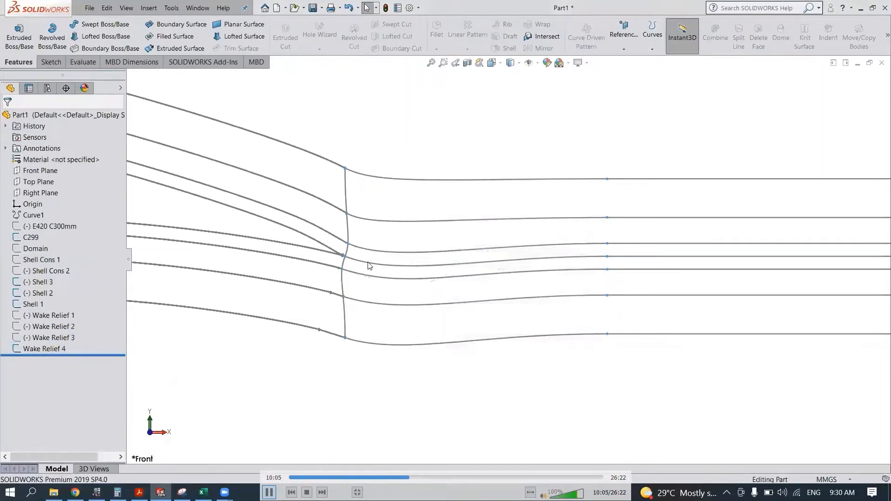
- Hide the C299 sketch and show the E420 C300mm airfoil and Domain sketches
{"action": "scroll", "coordinate": [370, 266], "scroll_direction": "down", "scroll_amount": 5}
{"action": "left_click", "coordinate": [42, 237]}
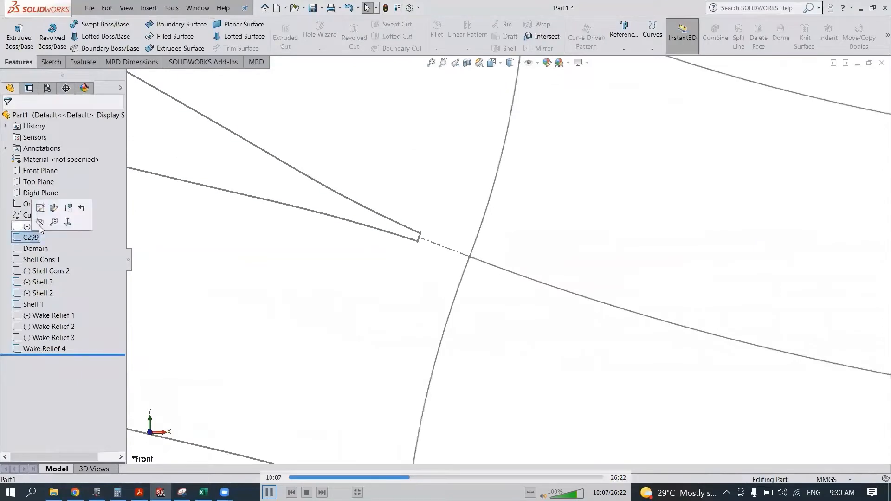
{"action": "left_click", "coordinate": [50, 224]}
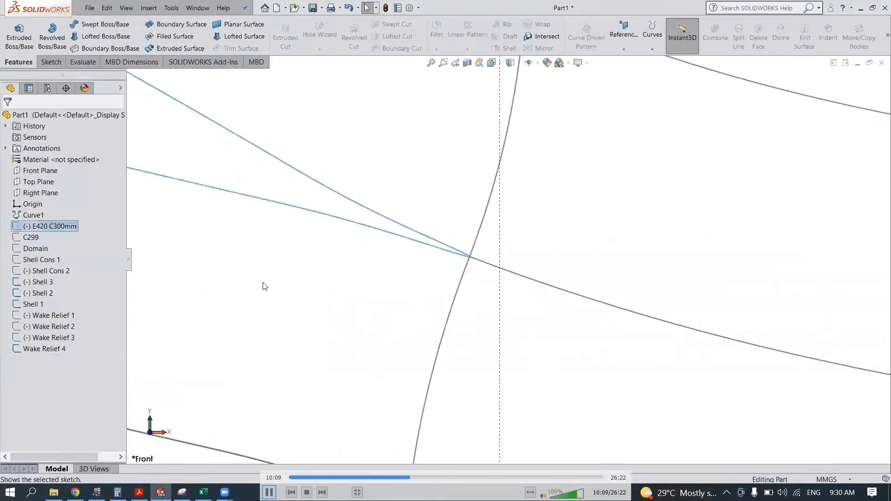
{"action": "scroll", "coordinate": [330, 318], "scroll_direction": "up", "scroll_amount": 4}
{"action": "scroll", "coordinate": [331, 318], "scroll_direction": "up", "scroll_amount": 4}
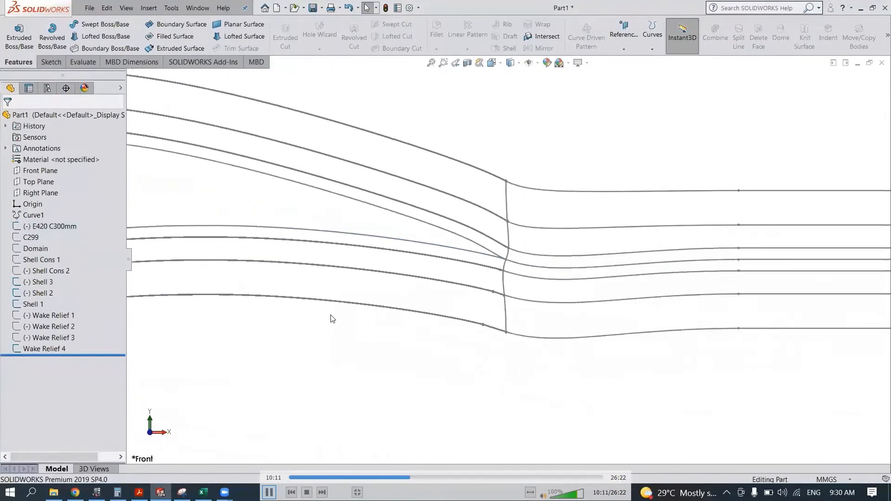
{"action": "scroll", "coordinate": [333, 318], "scroll_direction": "up", "scroll_amount": 6}
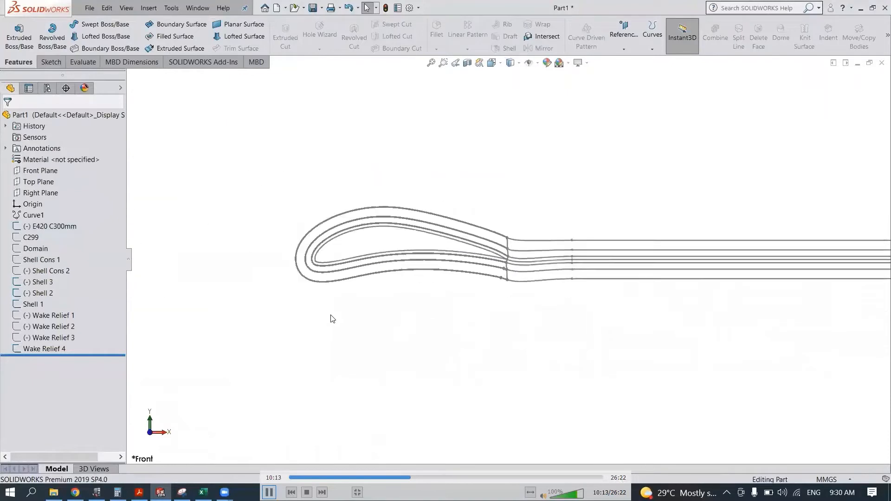
{"action": "scroll", "coordinate": [511, 276], "scroll_direction": "down", "scroll_amount": 3}
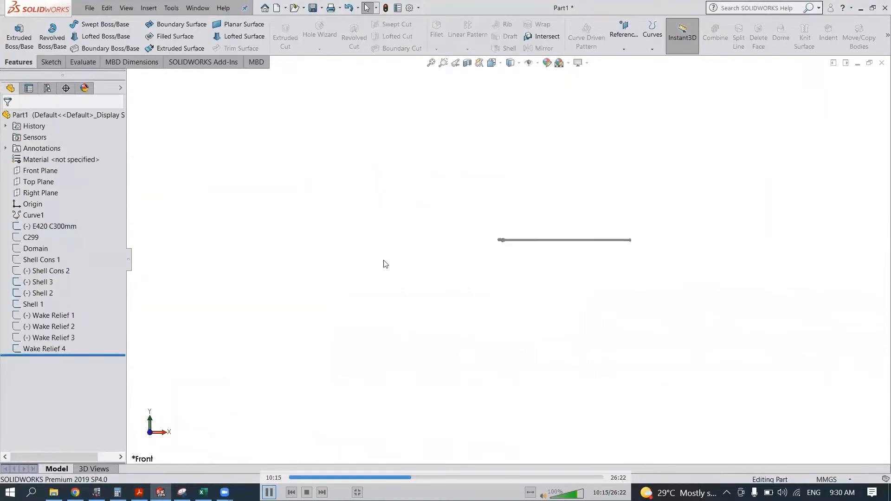
{"action": "left_click", "coordinate": [32, 249]}
{"action": "left_click", "coordinate": [361, 296]}
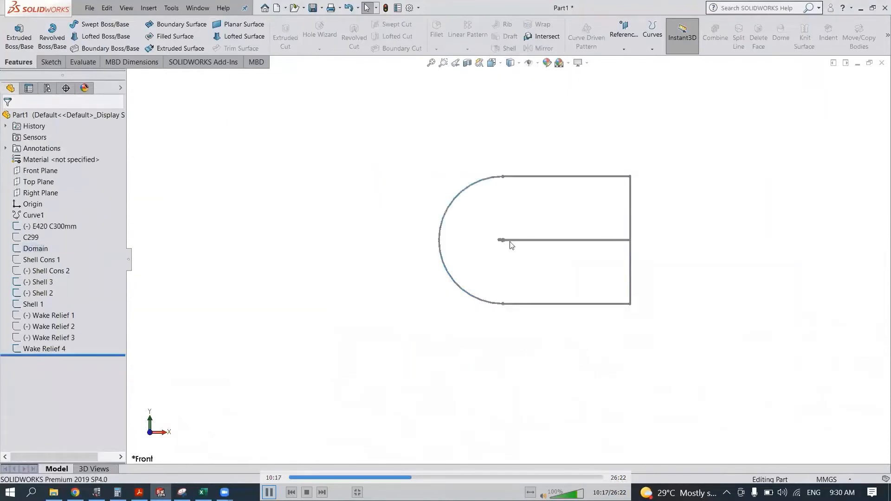
- Hide the Shell 1, Shell 2 and Shell 3 sketches around the airfoil
{"action": "scroll", "coordinate": [506, 248], "scroll_direction": "down", "scroll_amount": 8}
{"action": "scroll", "coordinate": [488, 265], "scroll_direction": "down", "scroll_amount": 4}
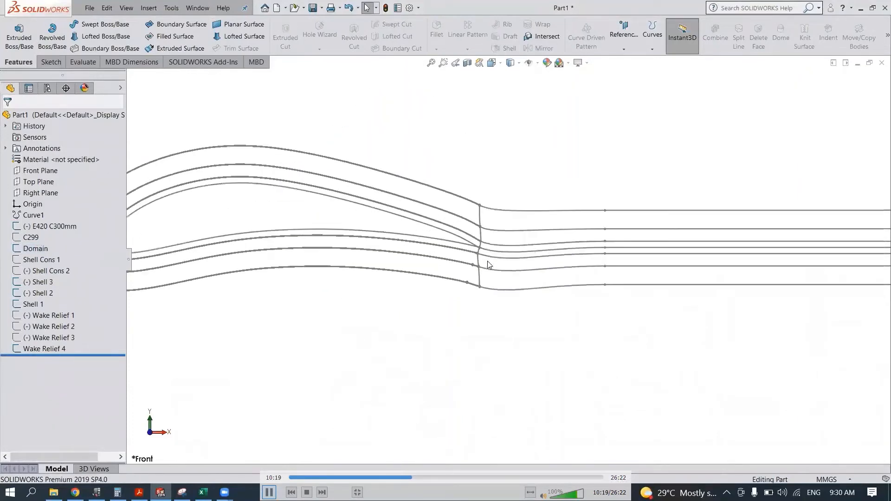
{"action": "scroll", "coordinate": [487, 264], "scroll_direction": "up", "scroll_amount": 3}
{"action": "scroll", "coordinate": [217, 259], "scroll_direction": "down", "scroll_amount": 2}
{"action": "left_click", "coordinate": [42, 282]}
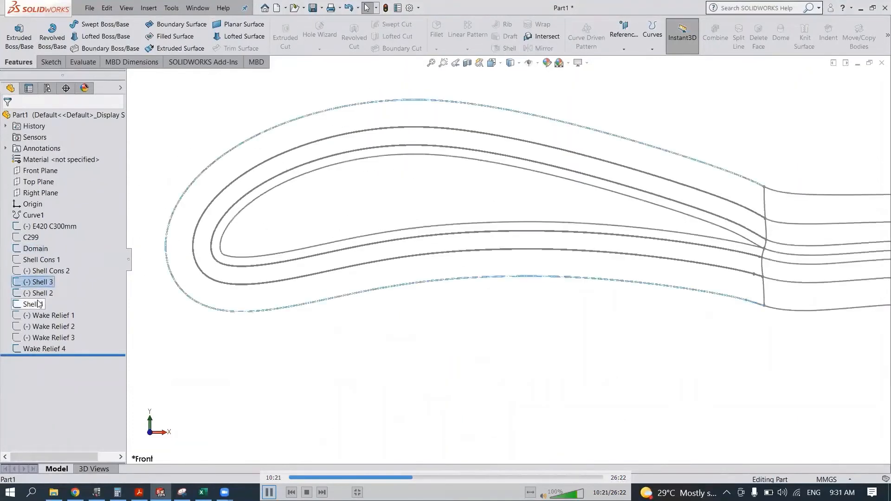
{"action": "left_click", "coordinate": [42, 293], "text": "ctrl"}
{"action": "left_click", "coordinate": [261, 395]}
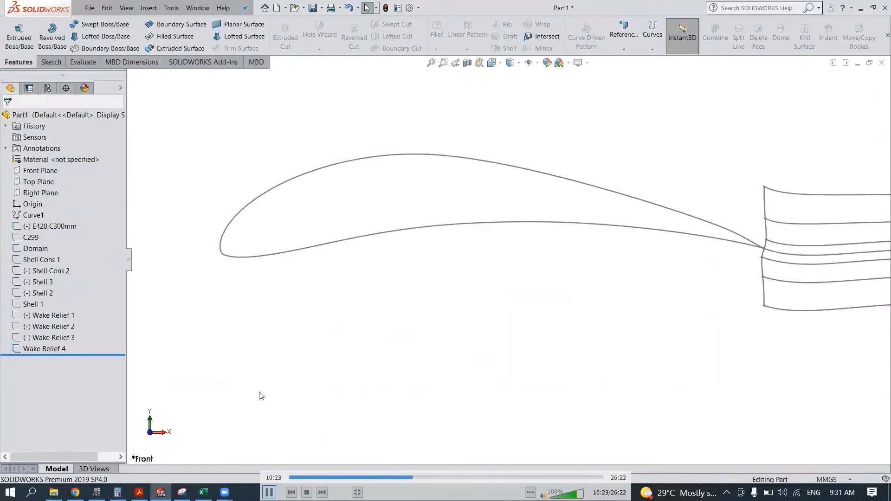
- Start a sketch on the Front Plane and convert the E420 C300mm airfoil outline into it
{"action": "left_click", "coordinate": [40, 170]}
{"action": "left_click", "coordinate": [60, 164]}
{"action": "left_click", "coordinate": [214, 29]}
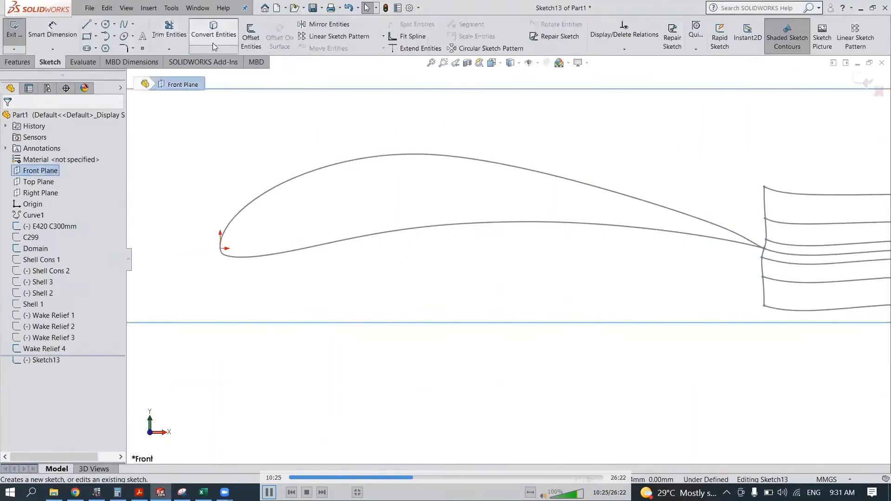
{"action": "left_click", "coordinate": [248, 205]}
{"action": "left_click", "coordinate": [8, 119]}
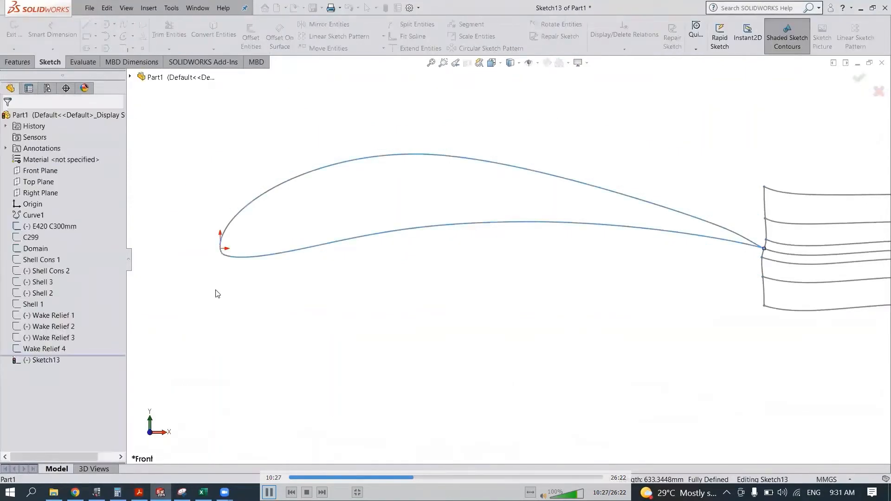
- Draw a slanted line across the front part of the airfoil and trim away the converted outline downstream of it
{"action": "key", "text": "l"}
{"action": "left_click", "coordinate": [271, 138]}
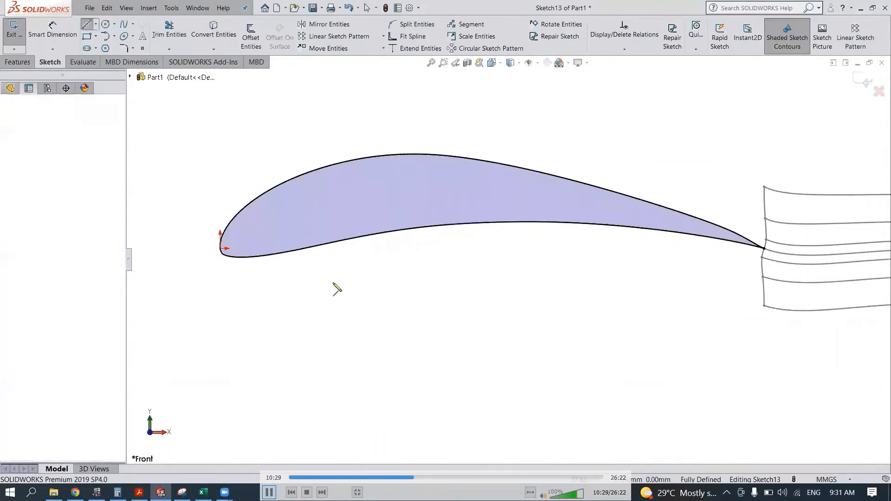
{"action": "left_click", "coordinate": [332, 283]}
{"action": "key", "text": "Escape"}
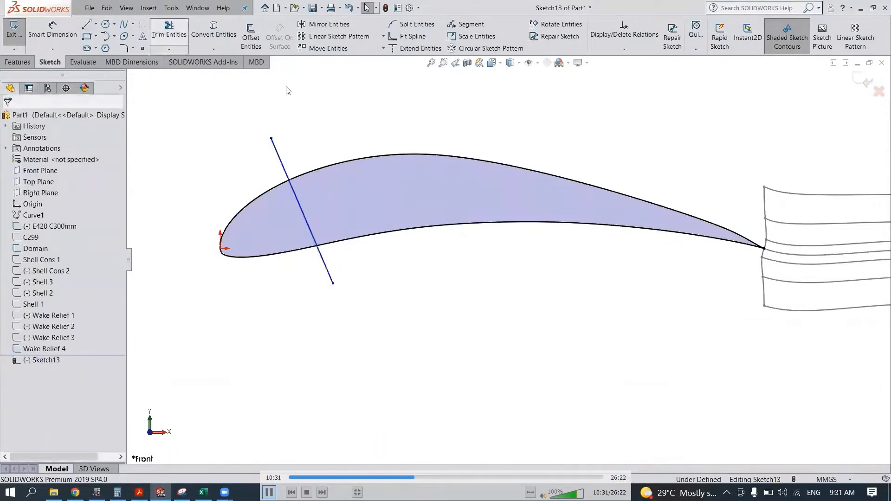
{"action": "left_click_drag", "start_coordinate": [350, 213], "coordinate": [385, 296]}
{"action": "key", "text": "Escape"}
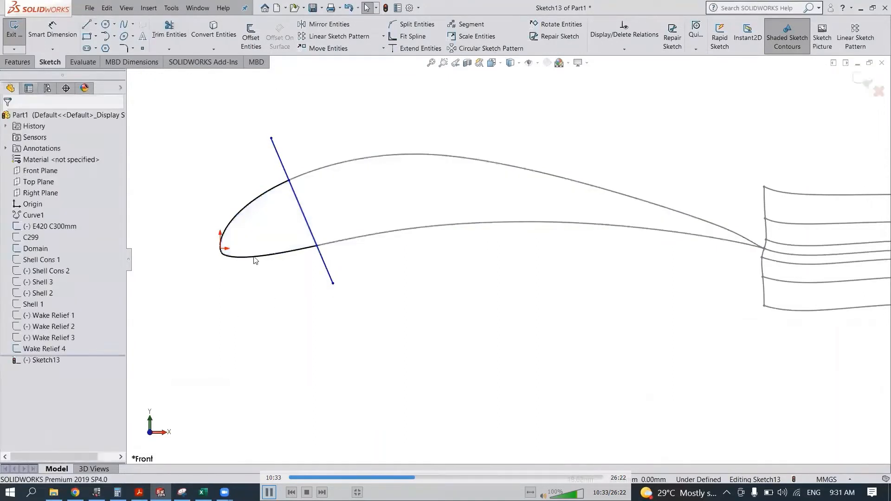
- Show the minimum radius of the remaining leading-edge spline
{"action": "left_click", "coordinate": [255, 258]}
{"action": "right_click", "coordinate": [254, 258]}
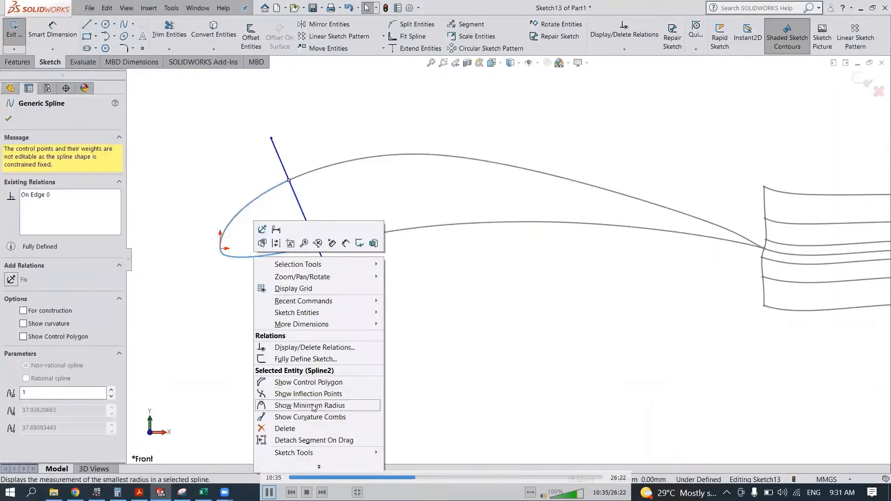
{"action": "left_click", "coordinate": [314, 407]}
{"action": "scroll", "coordinate": [367, 265], "scroll_direction": "down", "scroll_amount": 6}
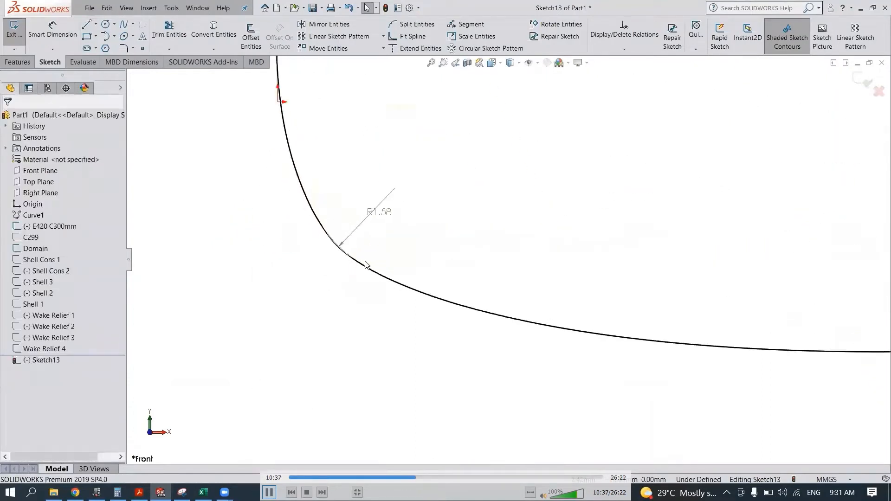
- Draw a short line outward from the minimum-radius point on the airfoil's nose, down and away from the leading edge
{"action": "key", "text": "l"}
{"action": "scroll", "coordinate": [367, 260], "scroll_direction": "down", "scroll_amount": 2}
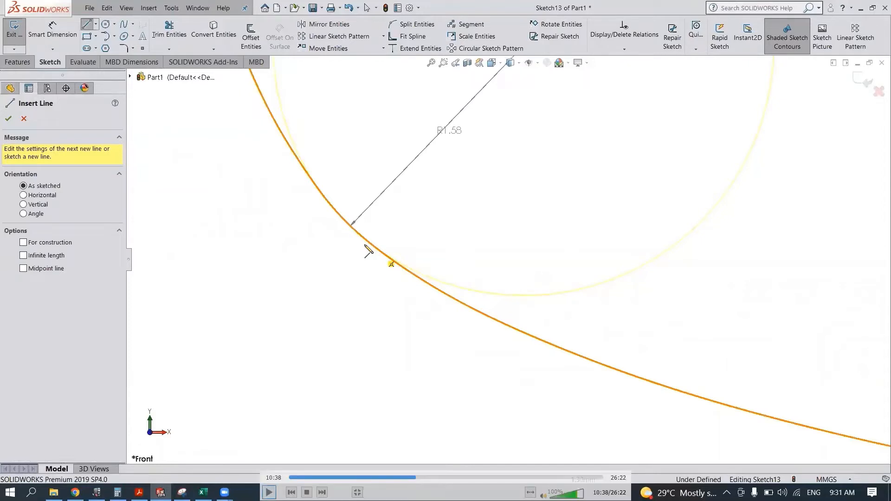
{"action": "scroll", "coordinate": [366, 245], "scroll_direction": "down", "scroll_amount": 4}
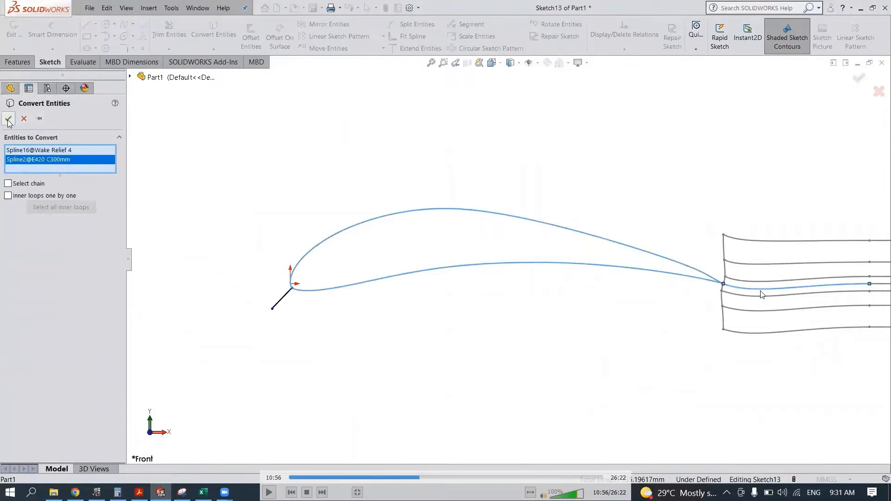
- Convert the Wake Relief 4 centre spline and the airfoil outline into the sketch and rename it LE and TE split
{"action": "left_click", "coordinate": [9, 121]}
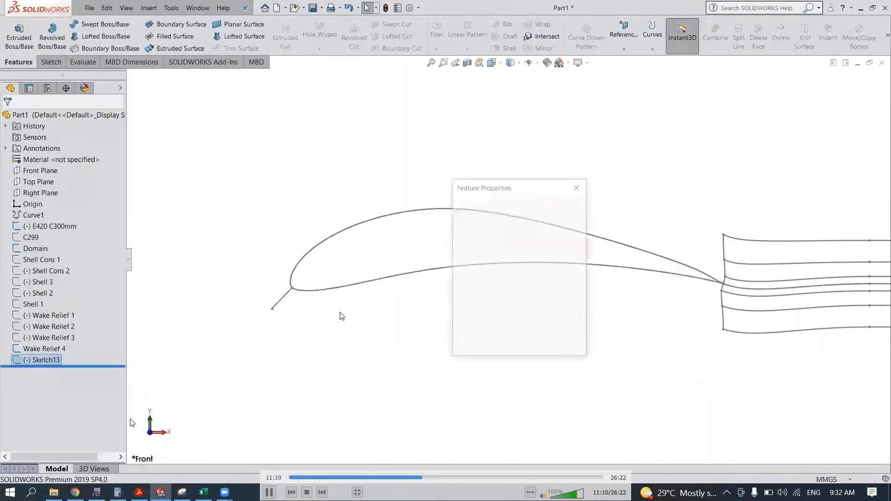
{"action": "left_click", "coordinate": [270, 493]}
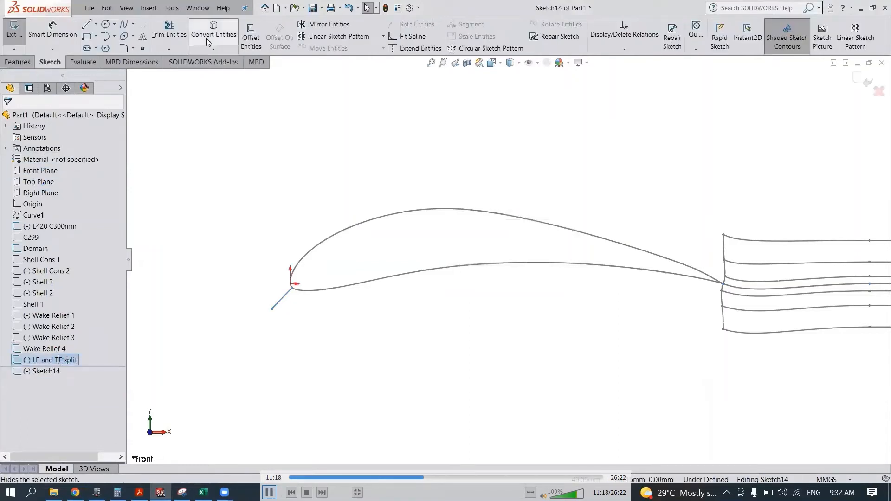
- Trim away the short nose line, the airfoil's lower curve and the wake spline, keeping only the upper curve, and finish the trim
{"action": "left_click", "coordinate": [269, 492]}
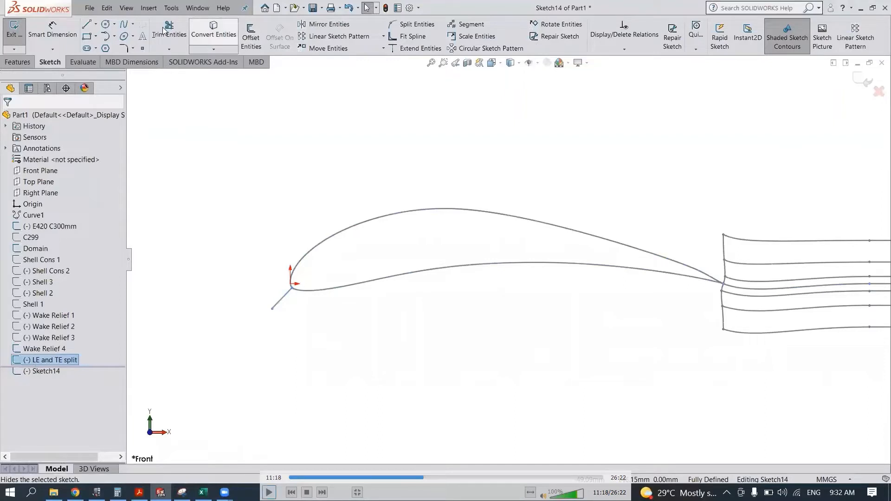
{"action": "left_click", "coordinate": [168, 31]}
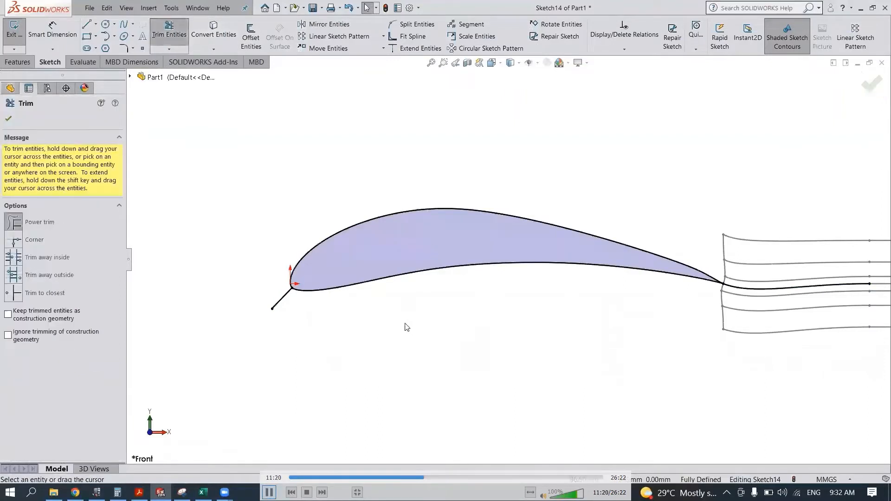
{"action": "left_click_drag", "start_coordinate": [338, 309], "coordinate": [239, 283]}
{"action": "left_click_drag", "start_coordinate": [726, 318], "coordinate": [762, 264]}
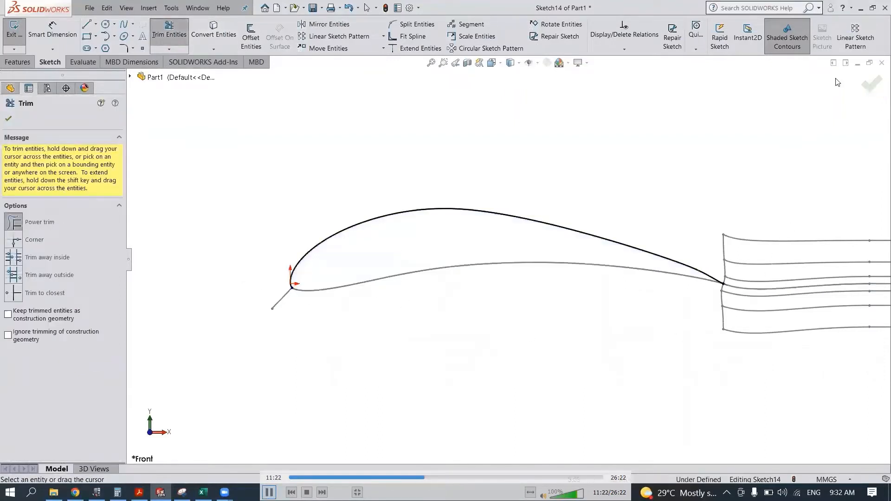
{"action": "left_click", "coordinate": [868, 84]}
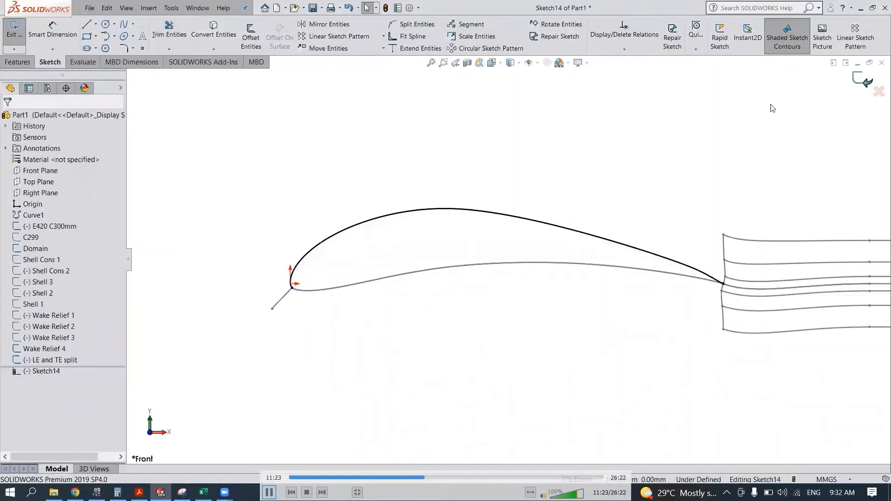
- Rename the upper curve's sketch as Upper Surface
{"action": "right_click", "coordinate": [50, 371]}
{"action": "left_click", "coordinate": [93, 421]}
{"action": "type", "text": "Upper Surface"}
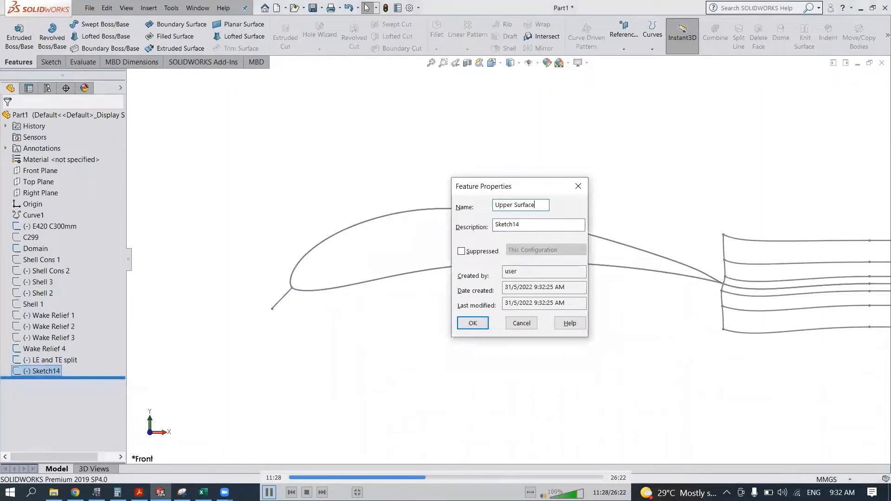
{"action": "key", "text": "Return"}
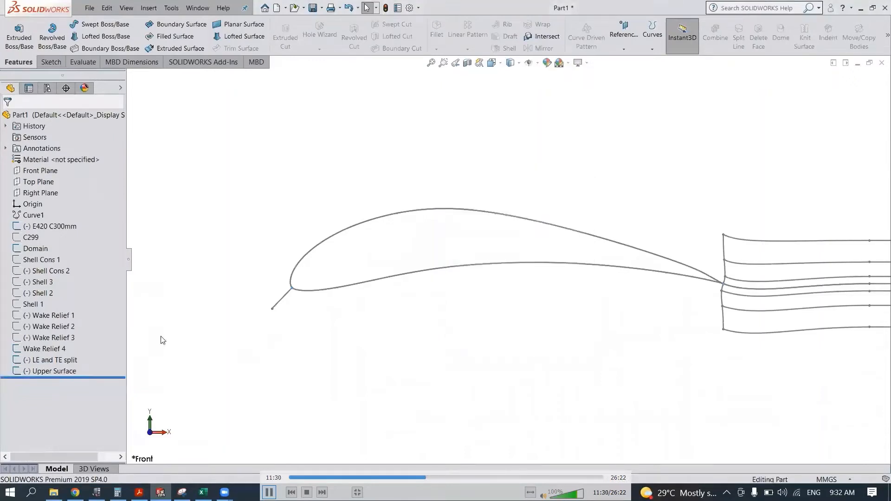
- Start a sketch on the Front Plane and convert the LE and TE split sketch's entities into it
{"action": "left_click", "coordinate": [41, 170]}
{"action": "left_click", "coordinate": [99, 159]}
{"action": "left_click", "coordinate": [209, 39]}
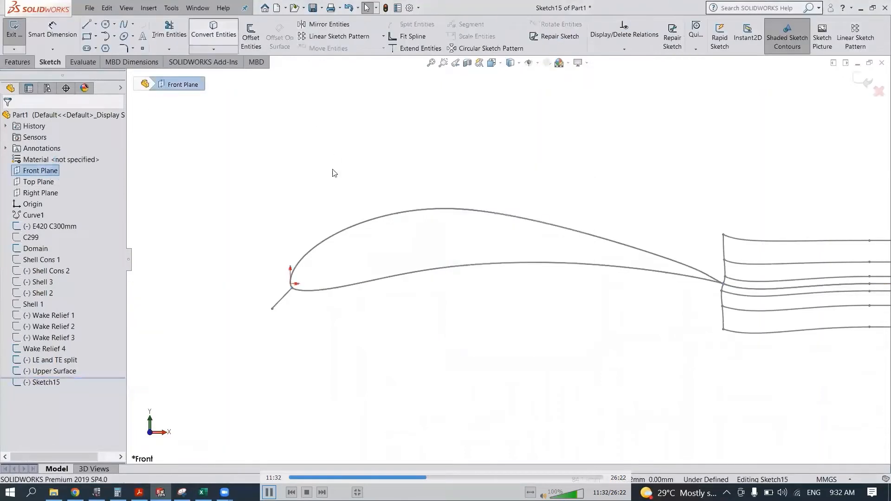
{"action": "left_click", "coordinate": [30, 120]}
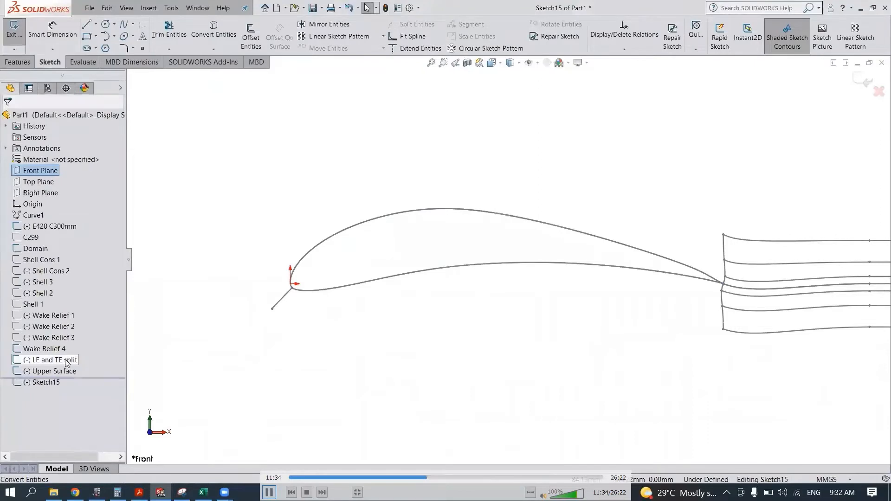
{"action": "left_click", "coordinate": [67, 363]}
{"action": "left_click", "coordinate": [213, 33]}
- Trim away the airfoil's upper curve, the nose line and the wake spline, keeping only the lower curve, and finish the trim
{"action": "left_click", "coordinate": [169, 31]}
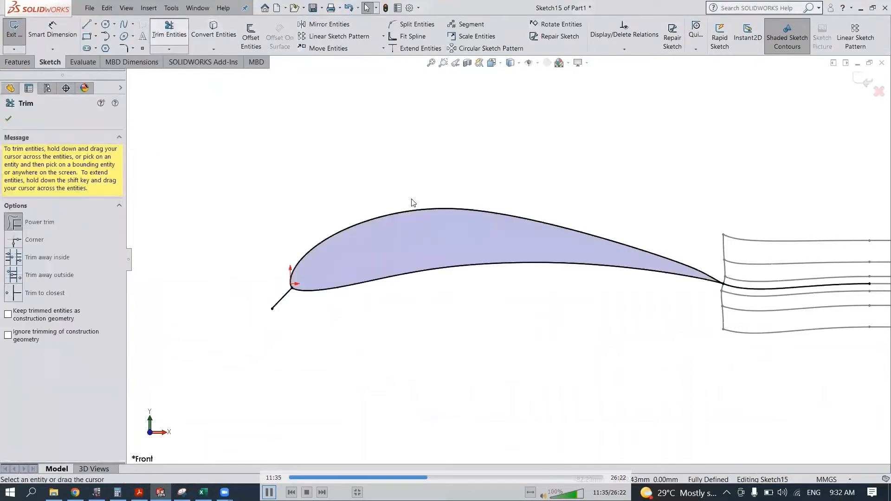
{"action": "left_click_drag", "start_coordinate": [411, 199], "coordinate": [406, 226]}
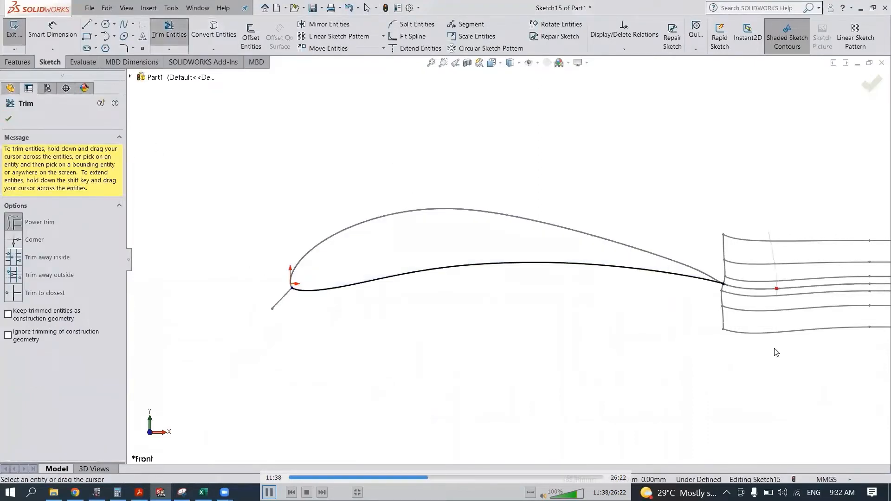
{"action": "left_click", "coordinate": [872, 83]}
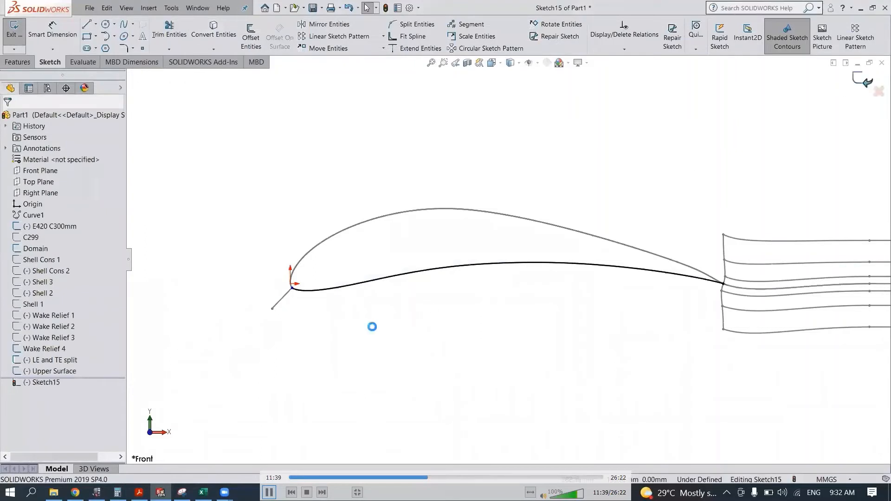
- Rename the lower curve's sketch as Lower Surface and hide the LE and TE split sketch
{"action": "right_click", "coordinate": [56, 382]}
{"action": "left_click", "coordinate": [96, 419]}
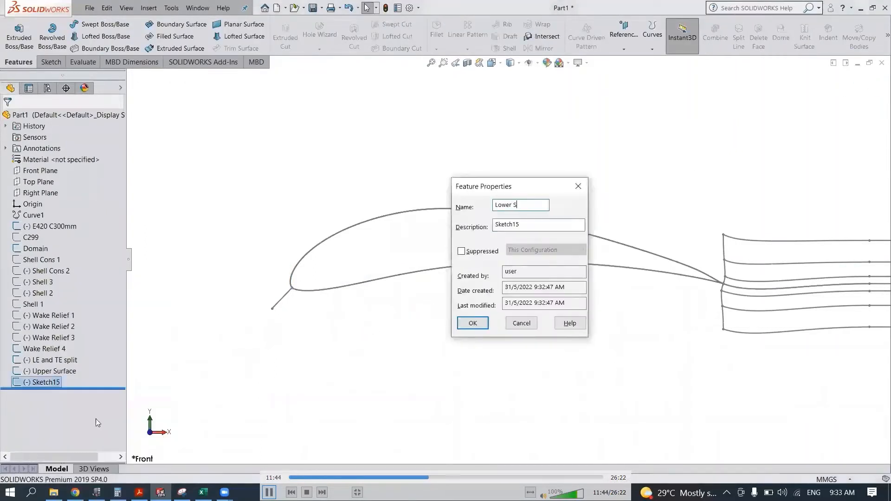
{"action": "key", "text": "Return"}
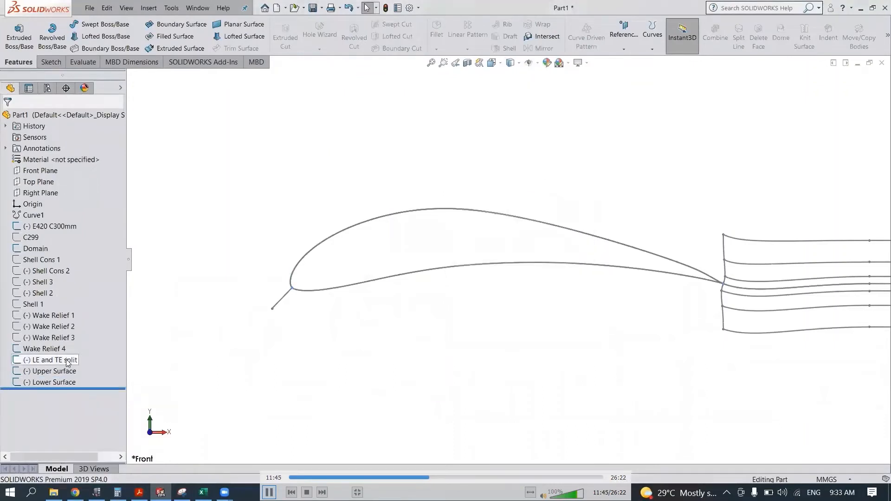
{"action": "left_click", "coordinate": [59, 361]}
{"action": "left_click", "coordinate": [75, 347]}
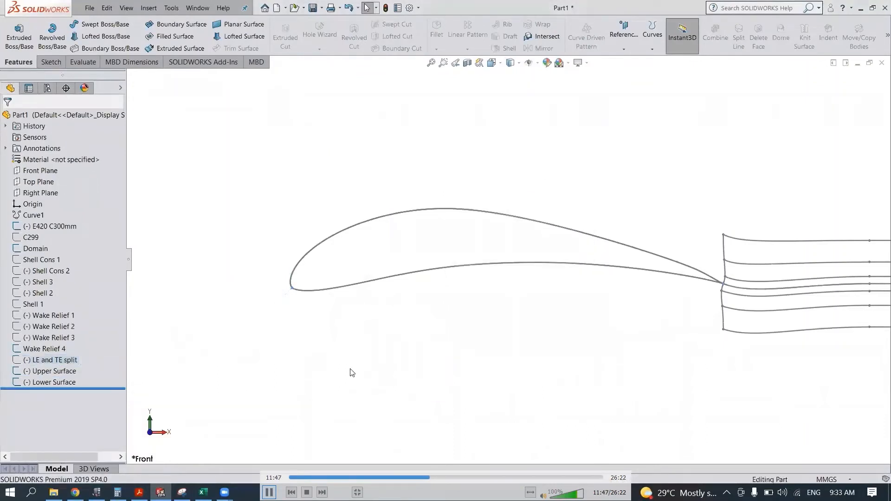
- Start a sketch on the Front Plane and draw a near-vertical line about 64 mm long downward from the middle of the airfoil's lower surface
{"action": "left_click", "coordinate": [40, 171]}
{"action": "left_click", "coordinate": [75, 158]}
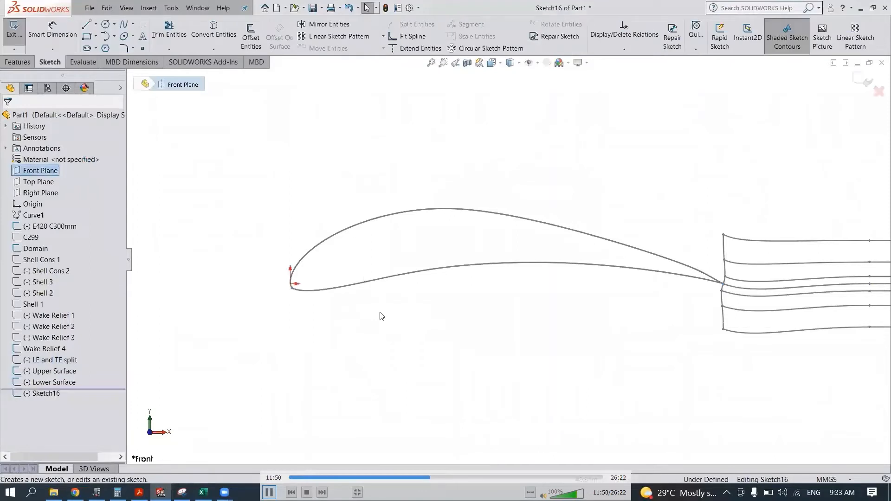
{"action": "left_click", "coordinate": [86, 24]}
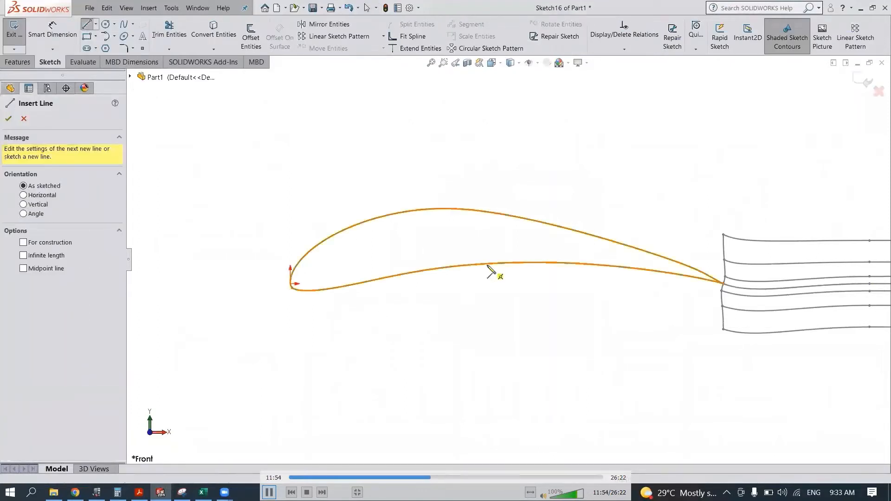
{"action": "left_click", "coordinate": [487, 264]}
{"action": "left_click", "coordinate": [490, 356]}
{"action": "key", "text": "Escape"}
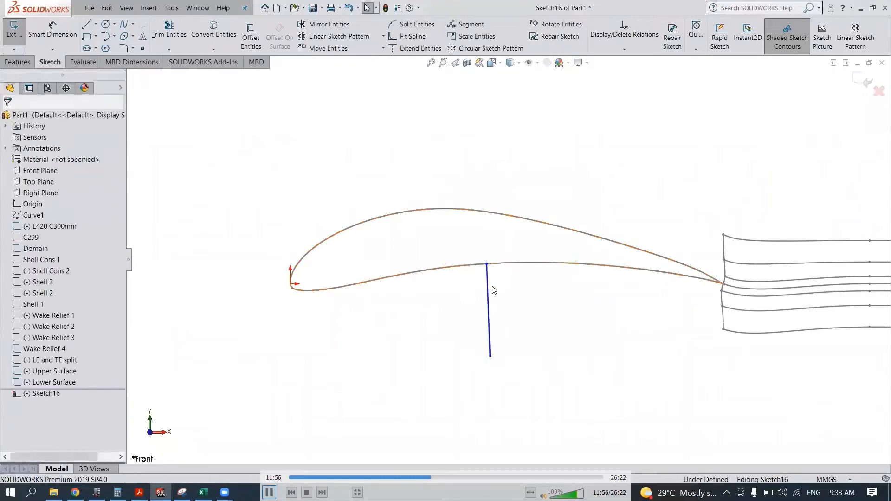
- Make the line perpendicular to the airfoil spline and vertical
{"action": "left_click", "coordinate": [488, 278]}
{"action": "left_click", "coordinate": [504, 263], "text": "ctrl"}
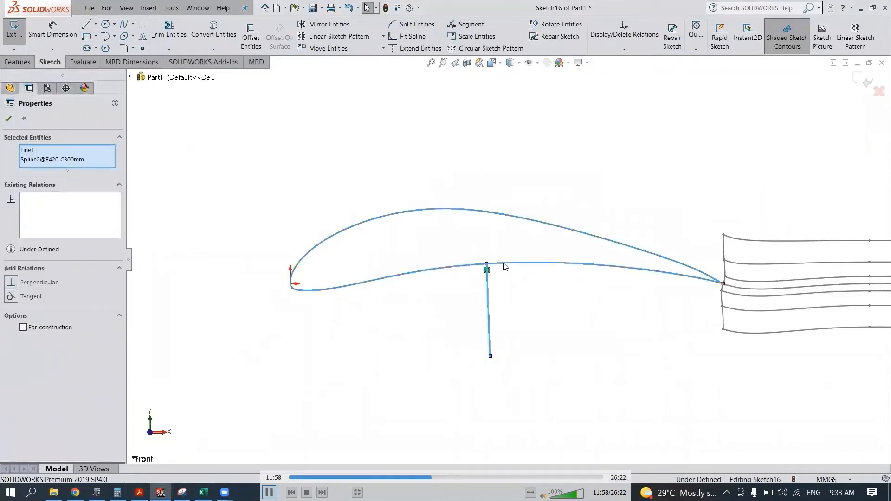
{"action": "left_click", "coordinate": [530, 224]}
{"action": "key", "text": "Escape"}
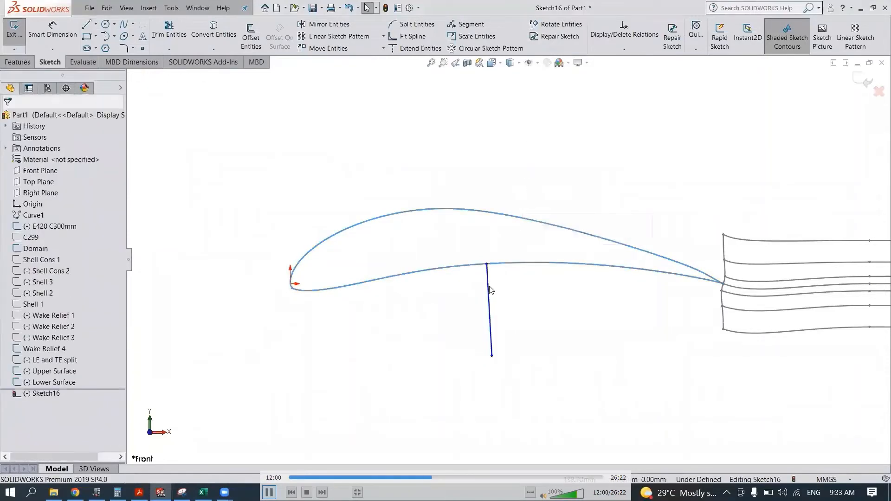
{"action": "left_click", "coordinate": [489, 287]}
{"action": "left_click", "coordinate": [521, 256]}
{"action": "key", "text": "Escape"}
- Check the coordinates of the line's upper endpoint on the airfoil, and delete the line
{"action": "left_click", "coordinate": [535, 263]}
{"action": "key", "text": "space"}
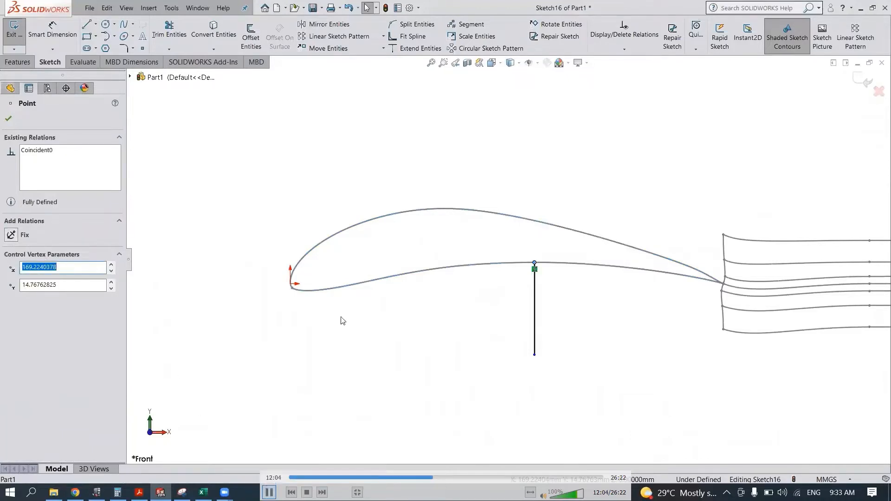
{"action": "key", "text": "Escape"}
{"action": "left_click", "coordinate": [535, 301]}
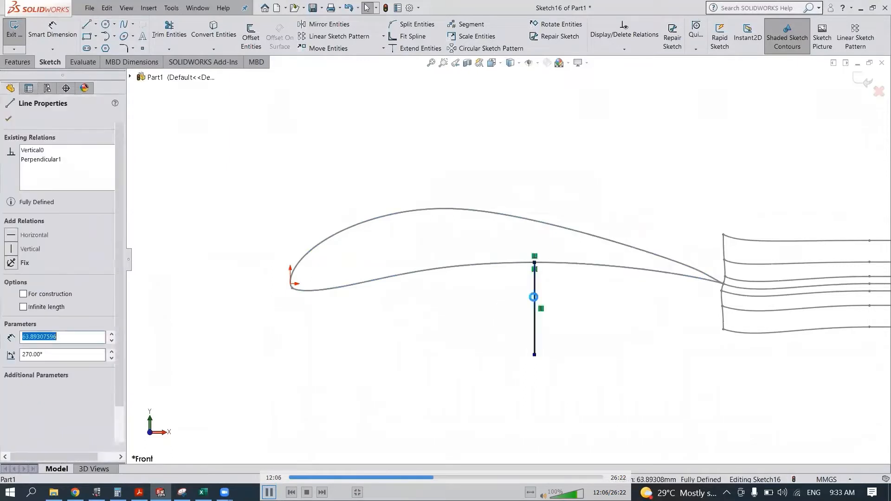
{"action": "key", "text": "Delete"}
- Place two points on the airfoil's lower surface, one about 148 mm from the origin and one nearer the trailing edge
{"action": "left_click", "coordinate": [143, 48]}
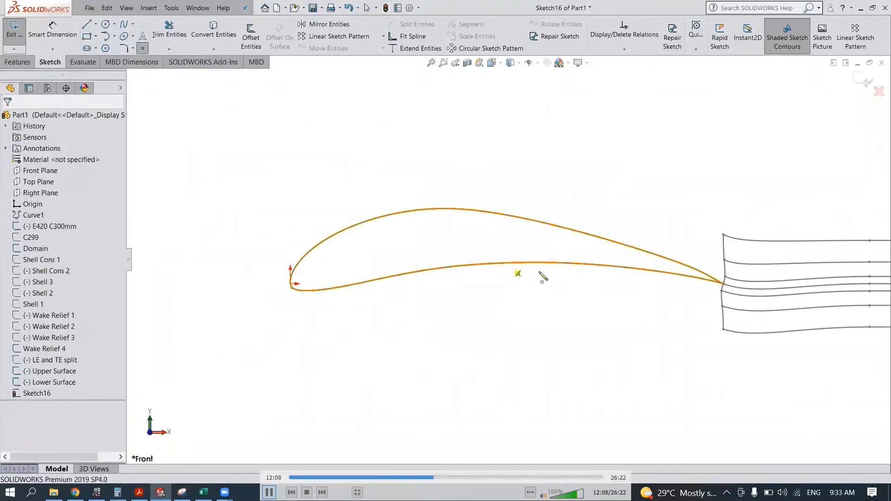
{"action": "left_click", "coordinate": [599, 265]}
{"action": "key", "text": "Escape"}
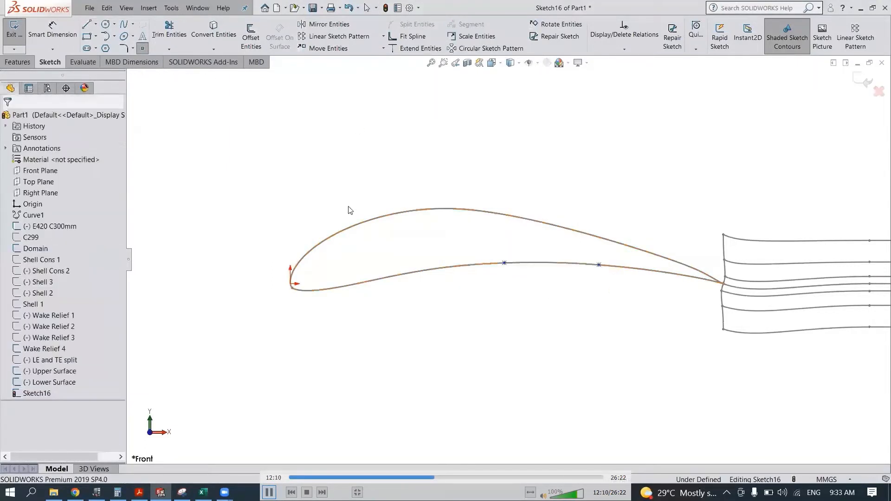
- Dimension the horizontal distance from the origin to the first point on the lower surface as 169 mm
{"action": "left_click", "coordinate": [32, 204]}
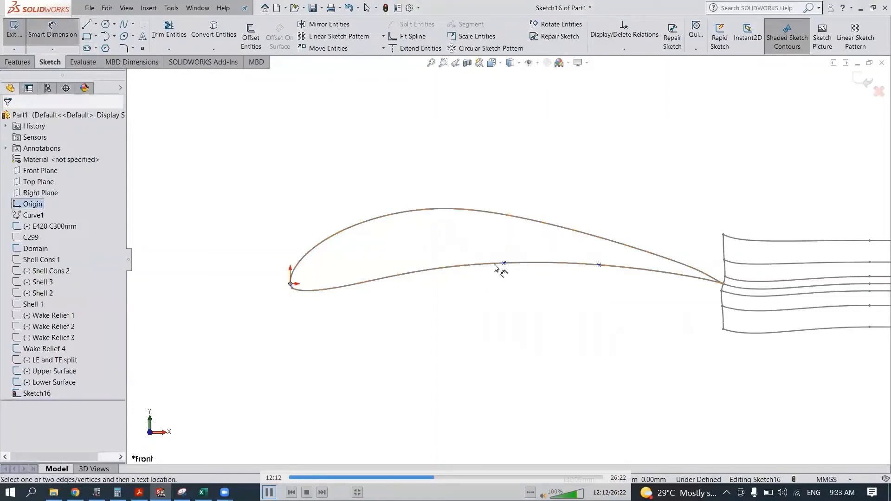
{"action": "left_click", "coordinate": [505, 263]}
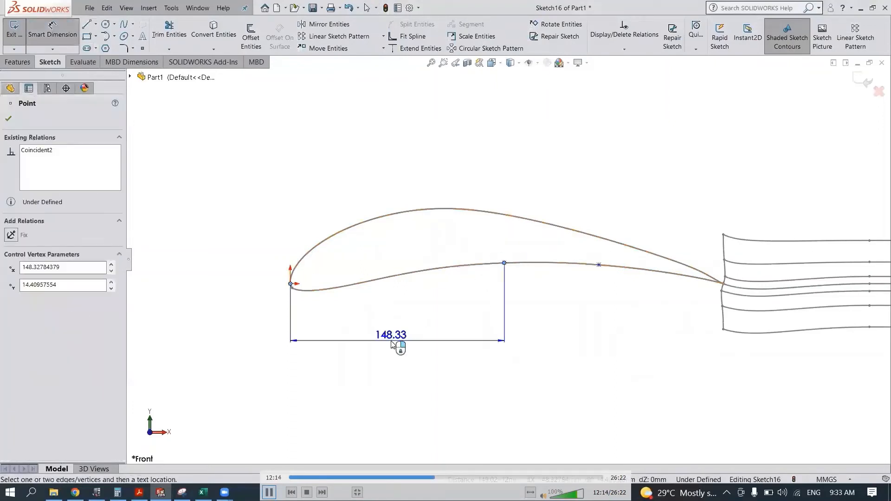
{"action": "left_click", "coordinate": [391, 340]}
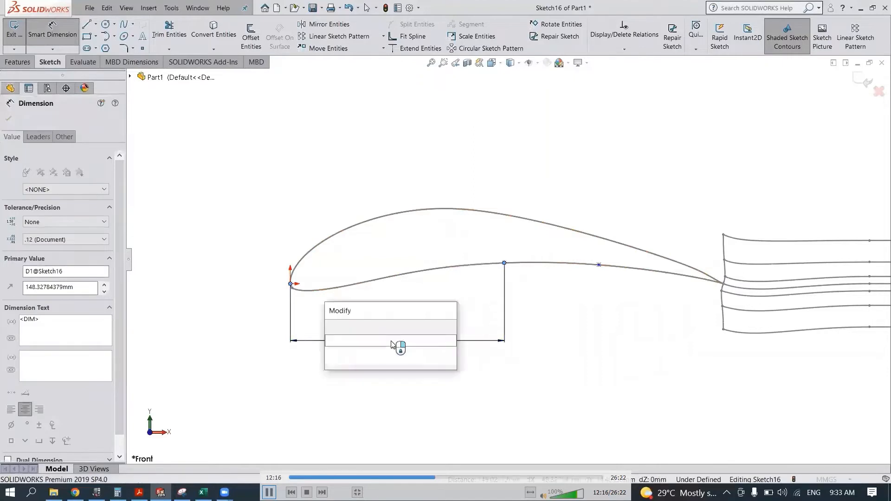
{"action": "type", "text": "169"}
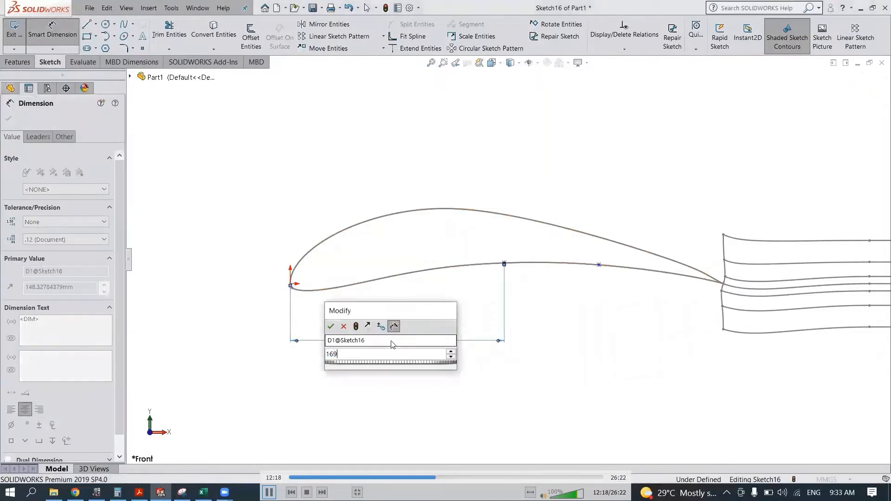
{"action": "key", "text": "Escape"}
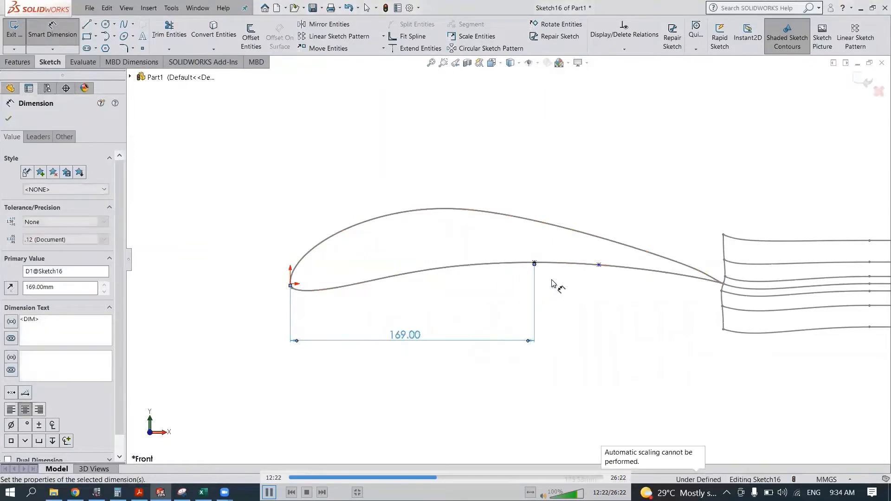
{"action": "left_click_drag", "start_coordinate": [535, 264], "coordinate": [586, 283]}
{"action": "key", "text": "Escape"}
{"action": "left_click", "coordinate": [264, 199]}
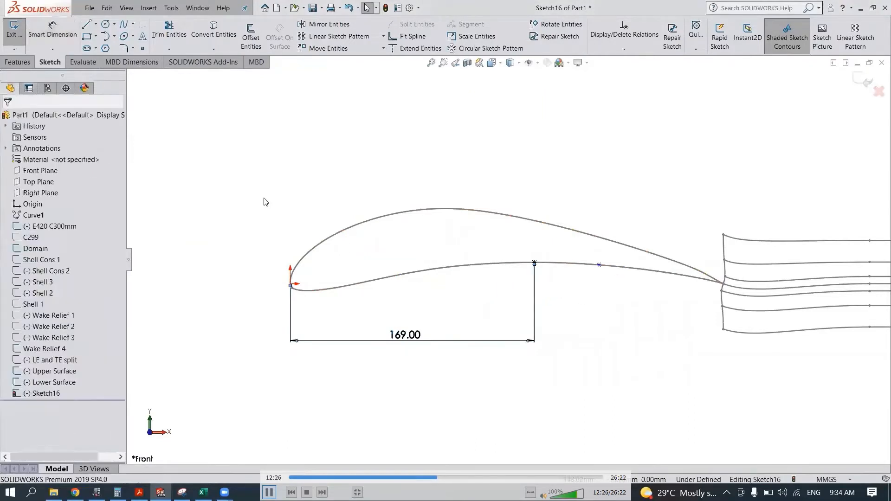
- Dimension the horizontal distance between the two lower-surface points as 60 mm and exit the sketch
{"action": "left_click", "coordinate": [59, 40]}
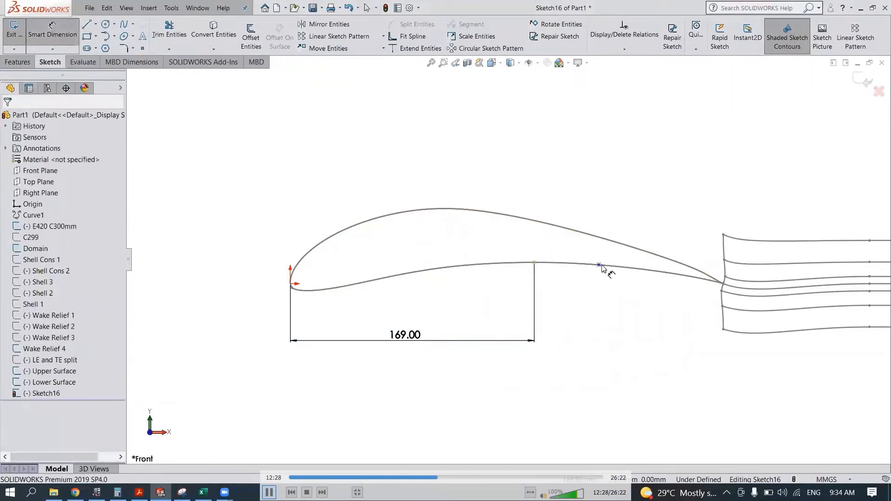
{"action": "left_click", "coordinate": [599, 266]}
{"action": "left_click", "coordinate": [566, 343]}
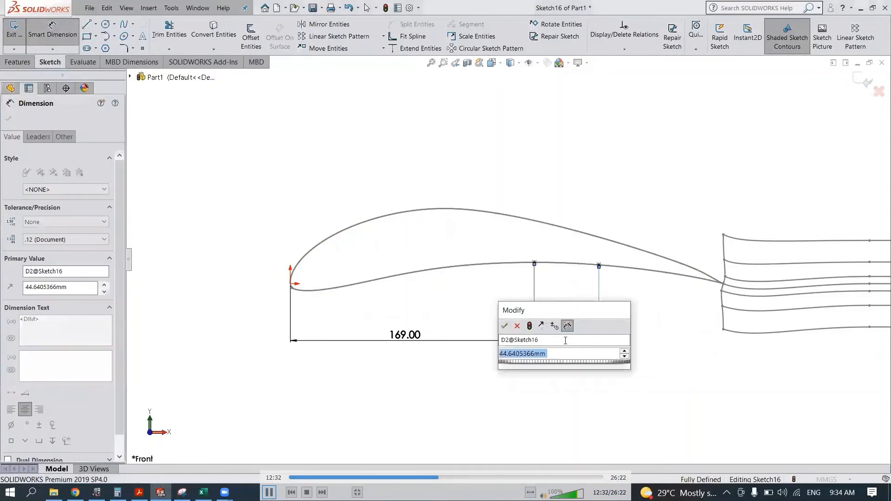
{"action": "type", "text": "60"}
{"action": "key", "text": "Escape"}
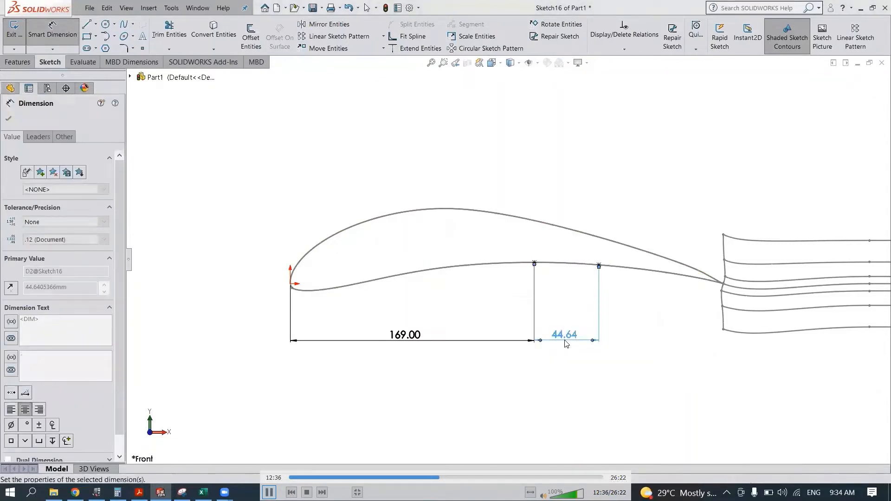
{"action": "key", "text": "Escape"}
{"action": "key", "text": "Escape"}
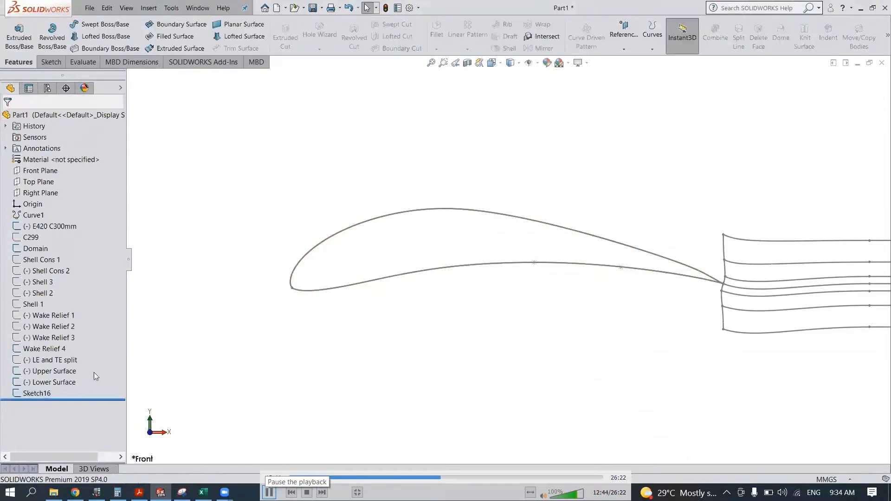
- Rename the sketch with the two points as Blowing Location
{"action": "right_click", "coordinate": [47, 395]}
{"action": "left_click", "coordinate": [84, 422]}
{"action": "type", "text": "B"}
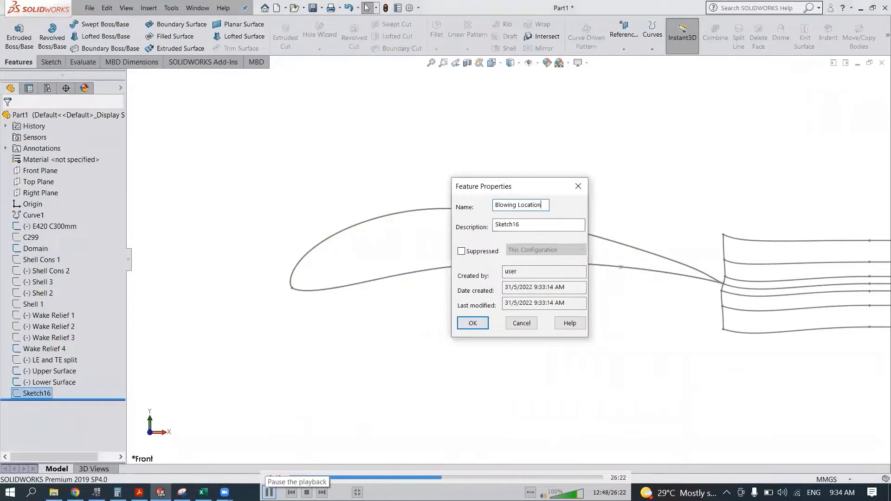
{"action": "type", "text": "lowing Location"}
{"action": "key", "text": "Return"}
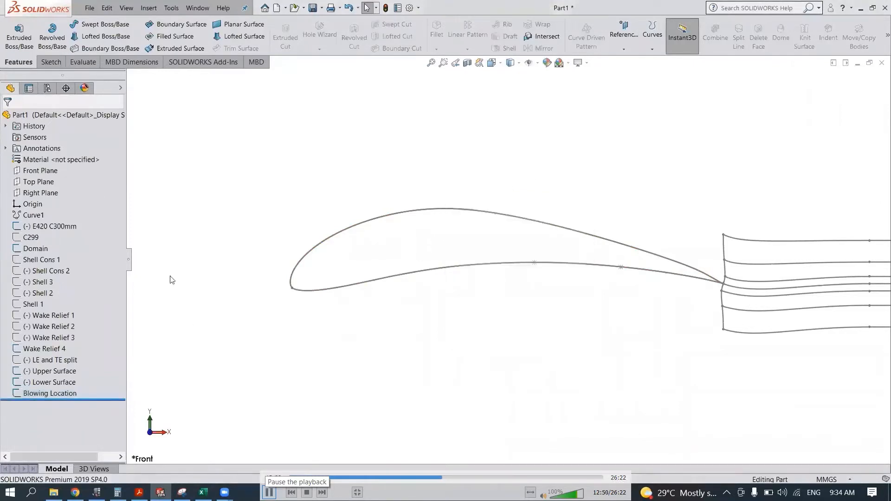
- Start a sketch on the Front Plane and convert the airfoil's upper and lower surface curves into it
{"action": "left_click", "coordinate": [39, 170]}
{"action": "left_click", "coordinate": [93, 154]}
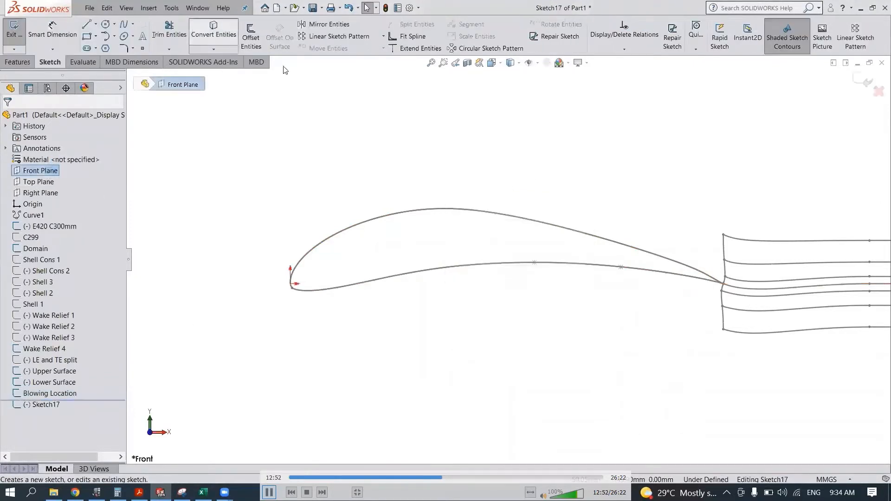
{"action": "left_click", "coordinate": [214, 35]}
{"action": "left_click", "coordinate": [453, 268]}
{"action": "right_click", "coordinate": [445, 269]}
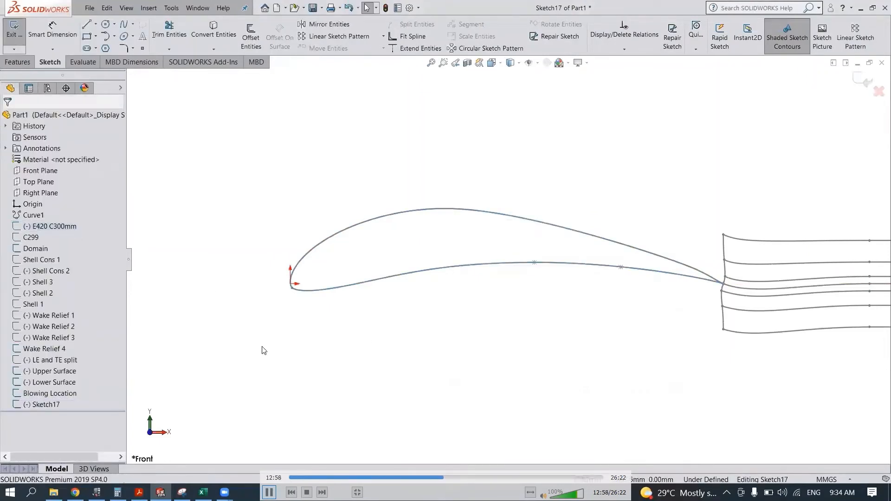
{"action": "left_click", "coordinate": [214, 34]}
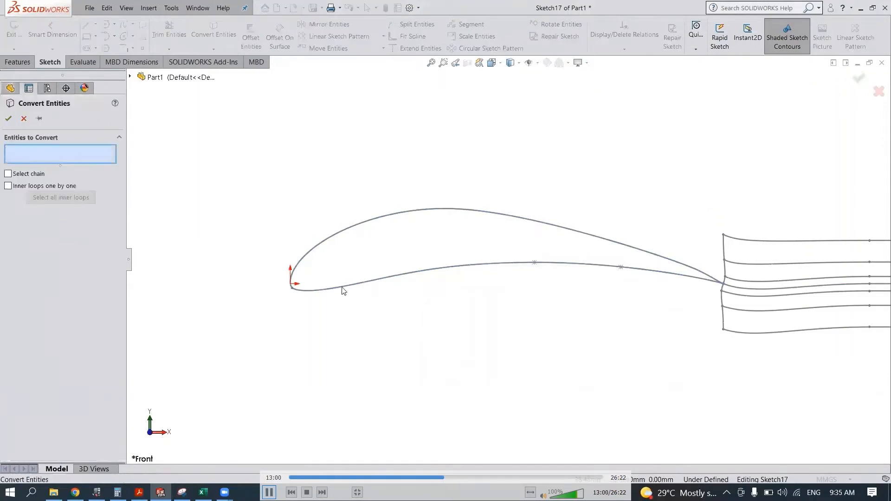
{"action": "left_click", "coordinate": [344, 289]}
{"action": "left_click", "coordinate": [309, 254]}
{"action": "left_click", "coordinate": [8, 118]}
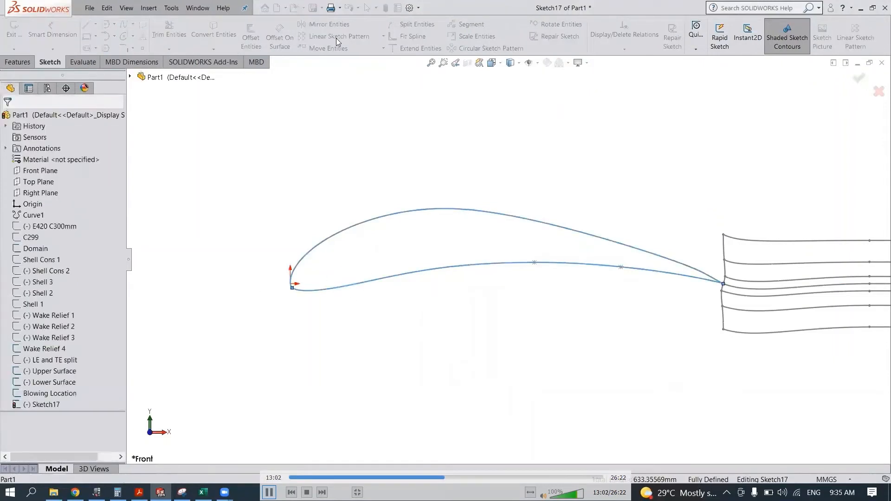
- Segment the converted lower-surface curve with 24 evenly spaced sketch points
{"action": "left_click", "coordinate": [469, 24]}
{"action": "left_click", "coordinate": [564, 265]}
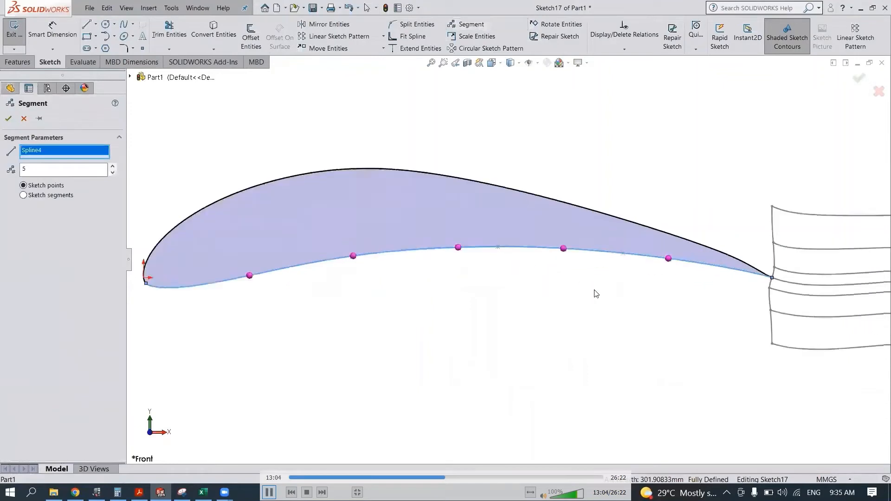
{"action": "scroll", "coordinate": [612, 292], "scroll_direction": "down", "scroll_amount": 5}
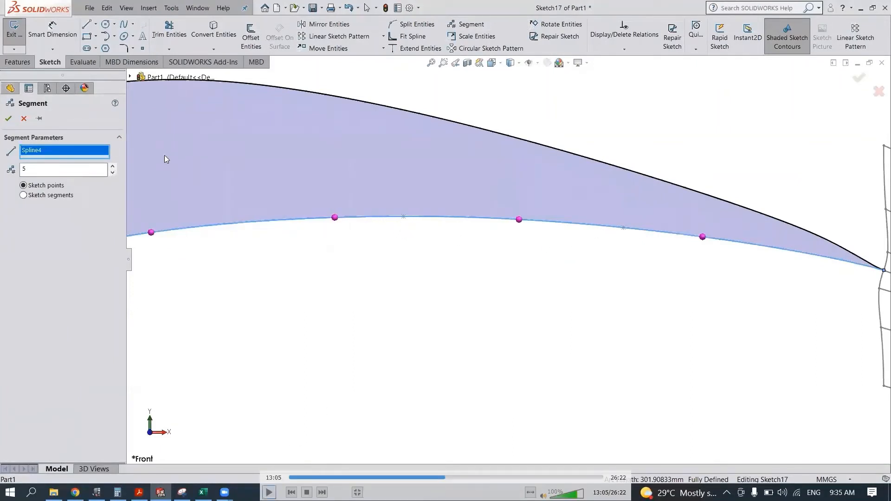
{"action": "left_click", "coordinate": [112, 167]}
{"action": "left_click", "coordinate": [113, 167]}
{"action": "left_click", "coordinate": [113, 167]}
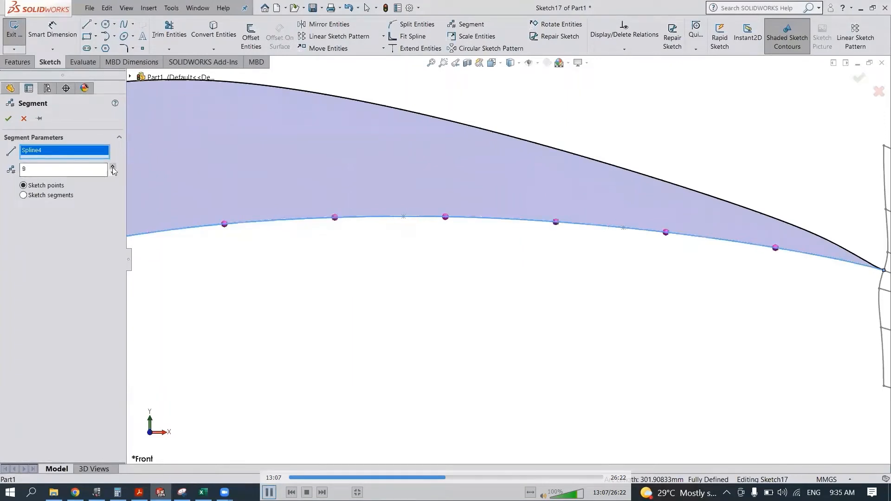
{"action": "left_click", "coordinate": [112, 167]}
{"action": "left_click", "coordinate": [113, 167]}
{"action": "left_click", "coordinate": [113, 166]}
{"action": "left_click", "coordinate": [112, 167]}
{"action": "left_click", "coordinate": [113, 166]}
{"action": "left_click", "coordinate": [113, 167]}
{"action": "left_click", "coordinate": [113, 167]}
{"action": "left_click", "coordinate": [113, 167]}
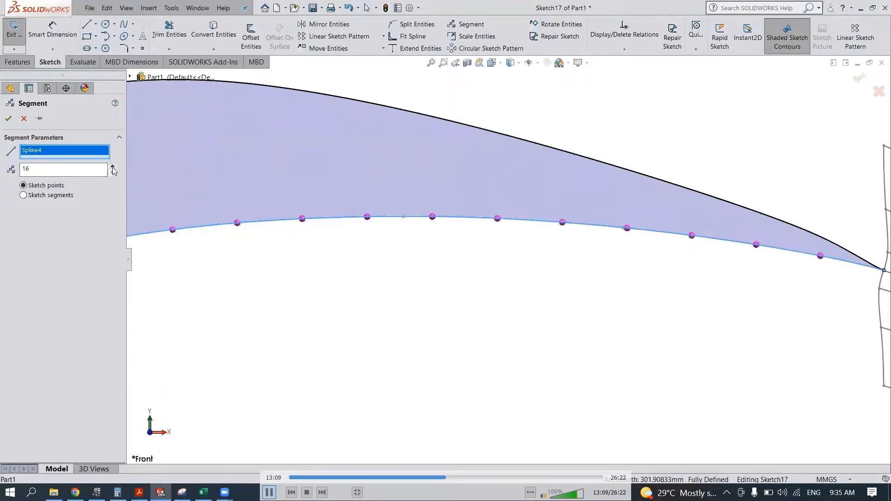
{"action": "left_click", "coordinate": [113, 173]}
{"action": "left_click", "coordinate": [113, 166]}
{"action": "left_click", "coordinate": [113, 167]}
{"action": "left_click", "coordinate": [113, 167]}
{"action": "left_click", "coordinate": [112, 167]}
{"action": "left_click", "coordinate": [113, 166]}
{"action": "left_click", "coordinate": [113, 167]}
{"action": "left_click", "coordinate": [113, 167]}
{"action": "left_click", "coordinate": [113, 167]}
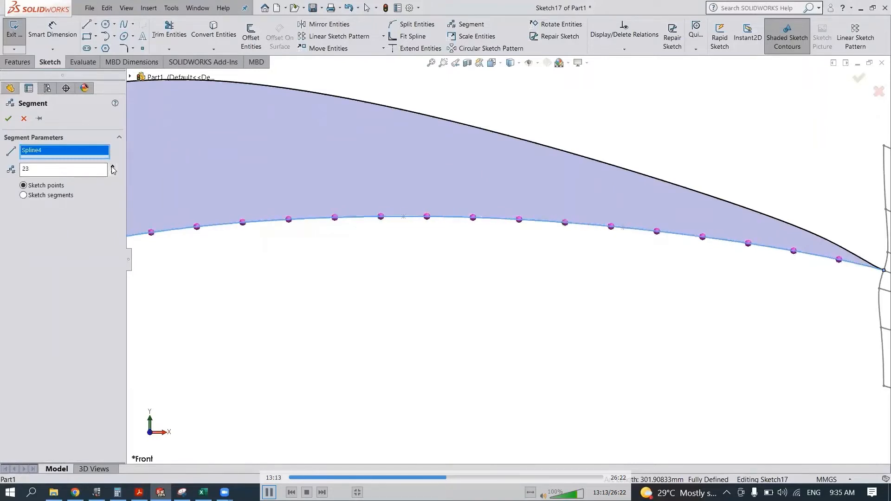
{"action": "left_click", "coordinate": [113, 166]}
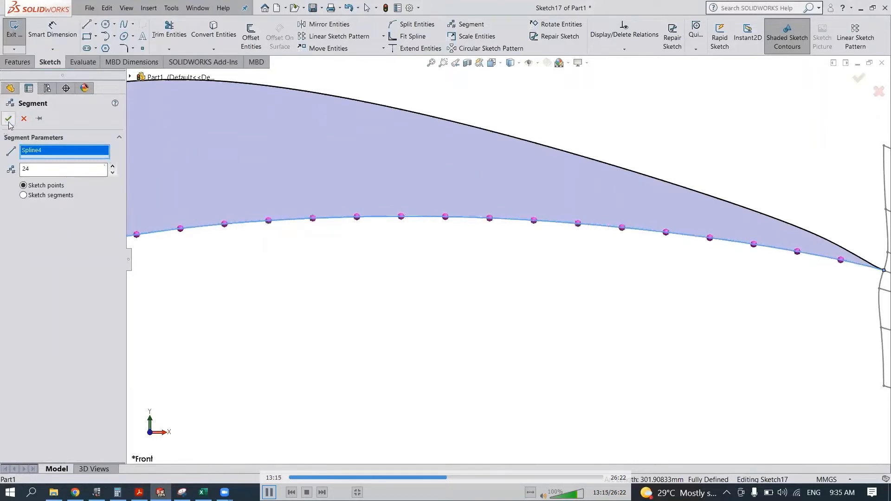
- Segment the converted upper-surface curve with 24 sketch points and exit the sketch
{"action": "left_click", "coordinate": [264, 86]}
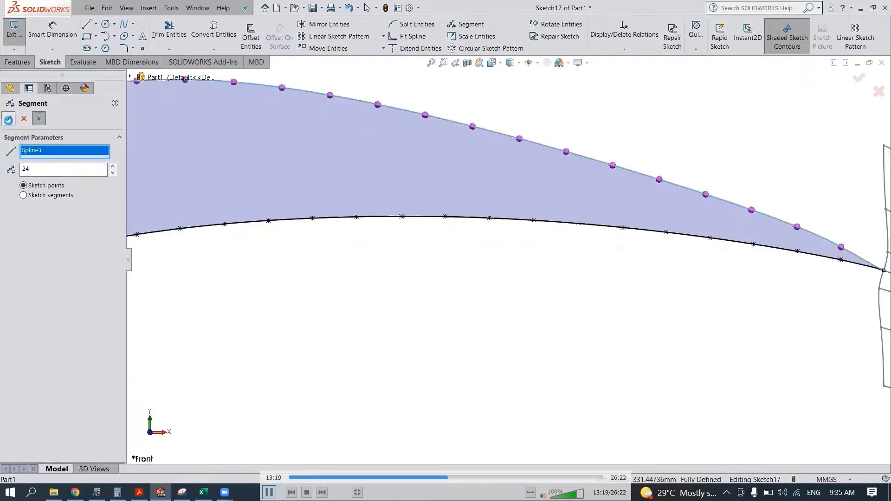
{"action": "left_click", "coordinate": [8, 119]}
{"action": "left_click", "coordinate": [23, 120]}
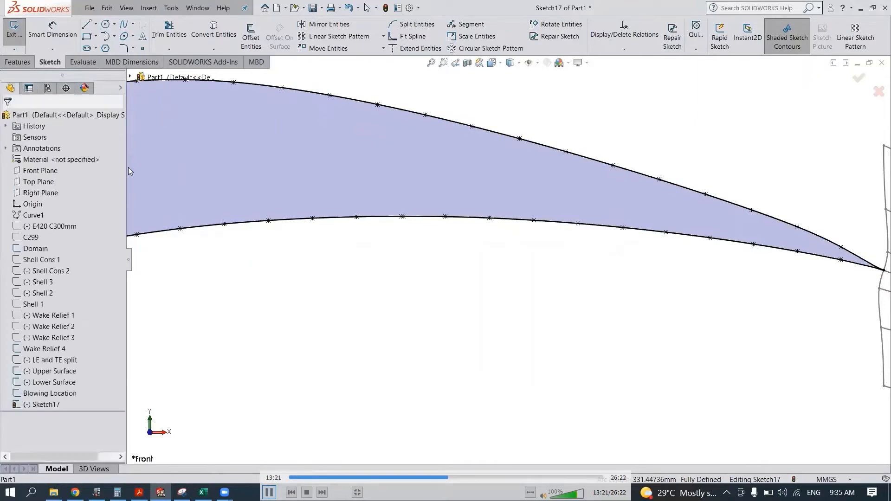
{"action": "left_click", "coordinate": [857, 84]}
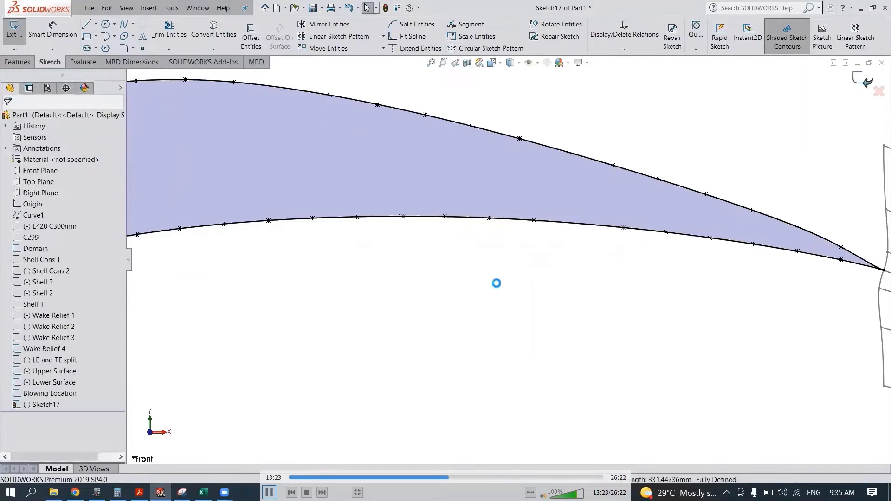
- Set the sketch colour of Blowing Location to red
{"action": "left_click", "coordinate": [46, 405]}
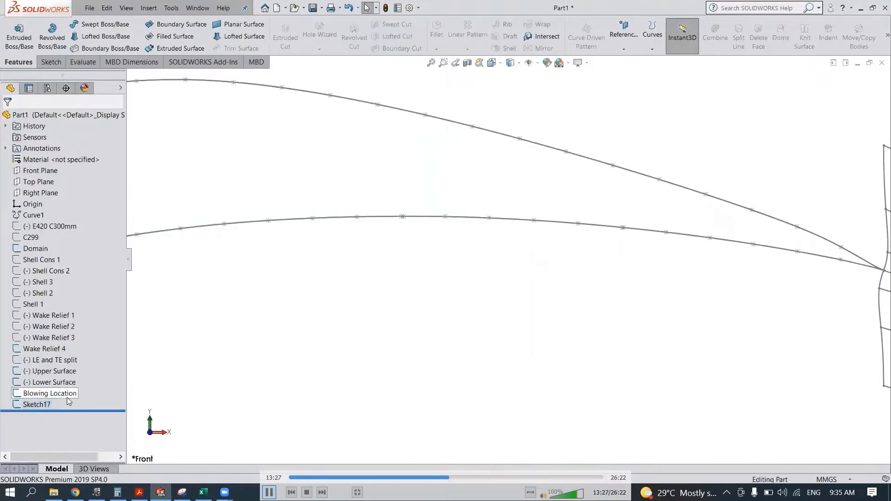
{"action": "right_click", "coordinate": [66, 394]}
{"action": "left_click", "coordinate": [103, 413]}
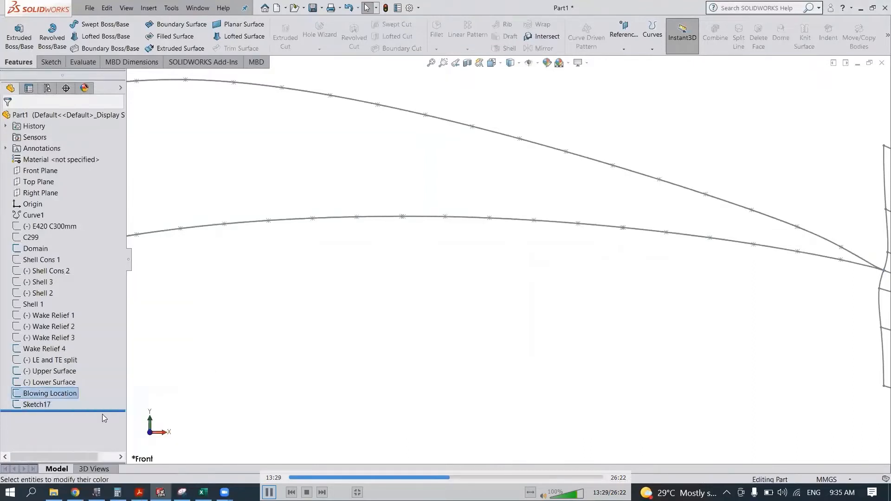
{"action": "left_click", "coordinate": [40, 267]}
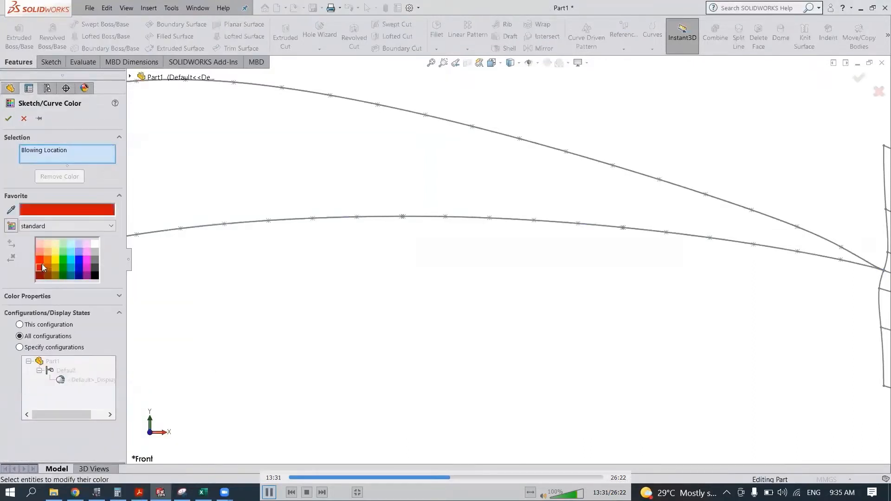
{"action": "left_click", "coordinate": [8, 119]}
{"action": "scroll", "coordinate": [503, 225], "scroll_direction": "down", "scroll_amount": 5}
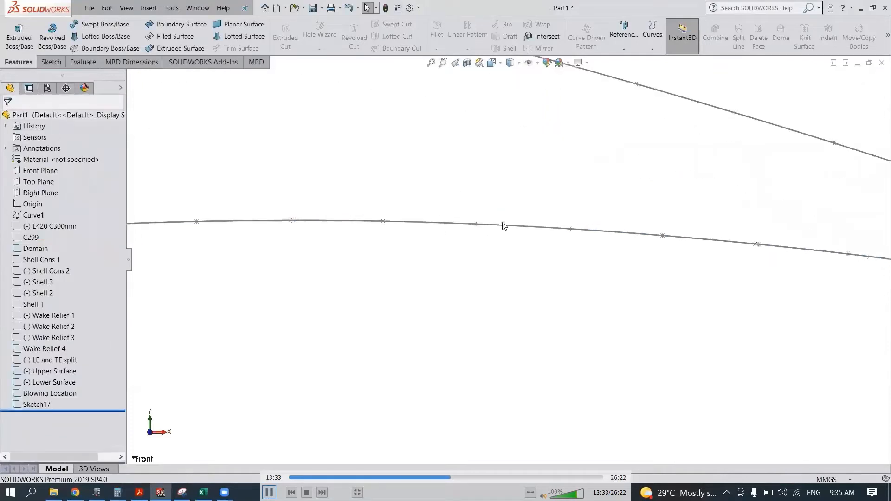
{"action": "scroll", "coordinate": [542, 273], "scroll_direction": "up", "scroll_amount": 5}
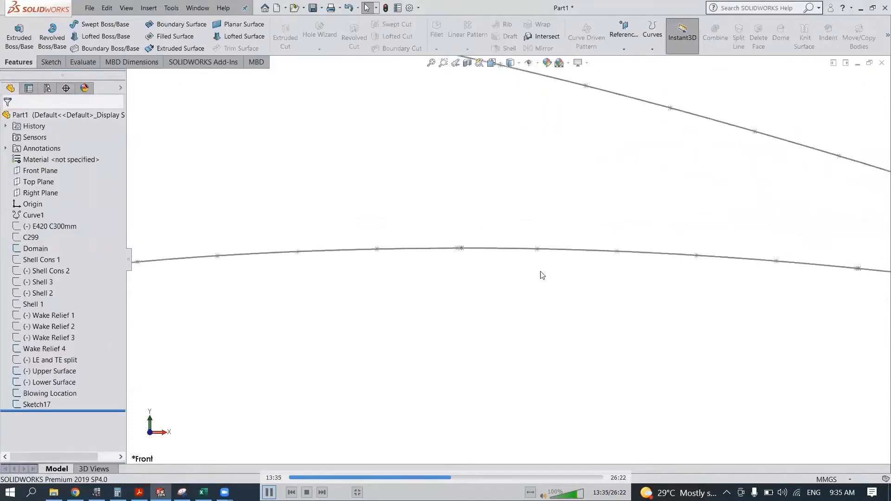
{"action": "scroll", "coordinate": [690, 285], "scroll_direction": "down", "scroll_amount": 2}
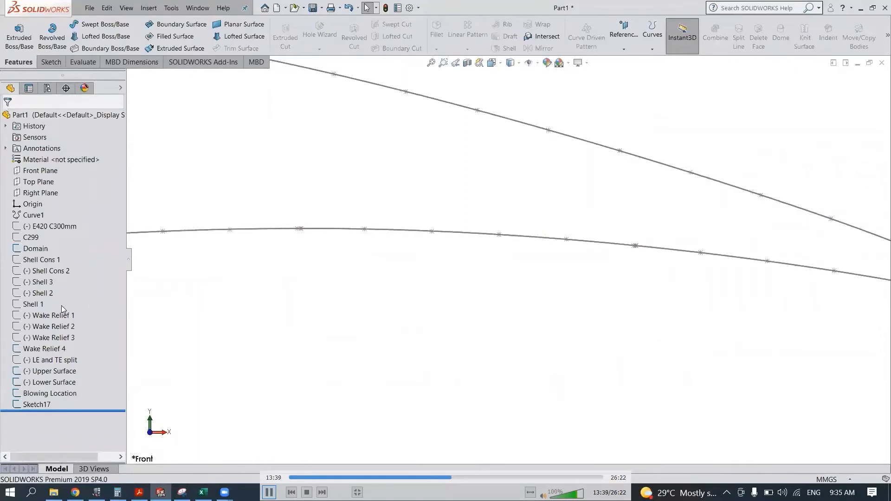
- Show the Shell 1 sketch and locate the first Blowing Location point on the lower surface
{"action": "left_click", "coordinate": [39, 304]}
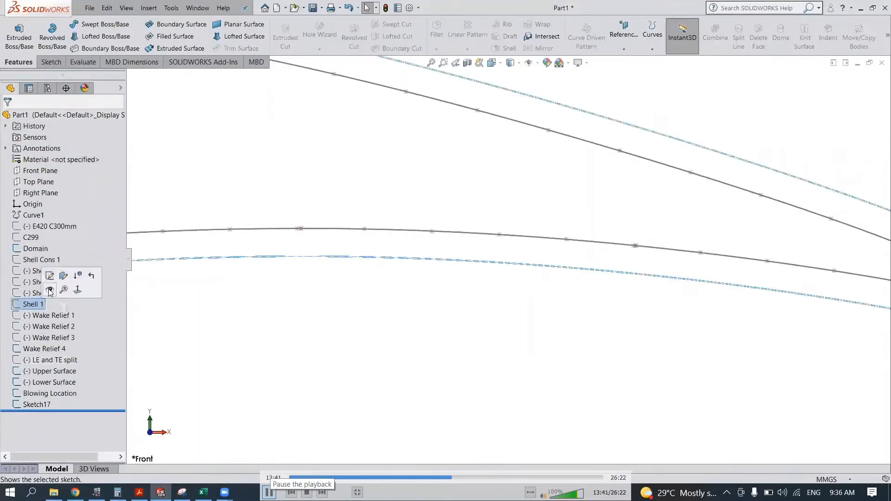
{"action": "left_click", "coordinate": [50, 290]}
{"action": "left_click", "coordinate": [72, 392]}
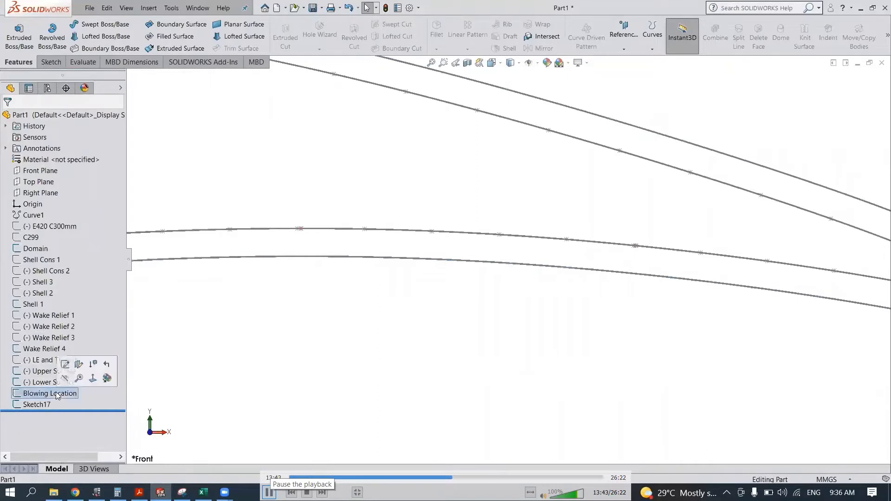
{"action": "scroll", "coordinate": [337, 251], "scroll_direction": "down", "scroll_amount": 3}
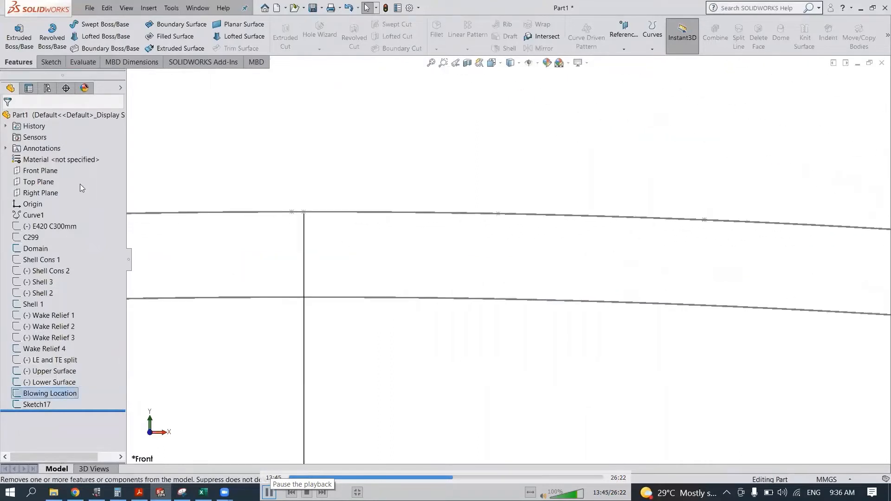
- On a new Front Plane sketch, draw a line about 4.9 mm long from the first blowing point to the Shell 1 curve
{"action": "left_click", "coordinate": [47, 171]}
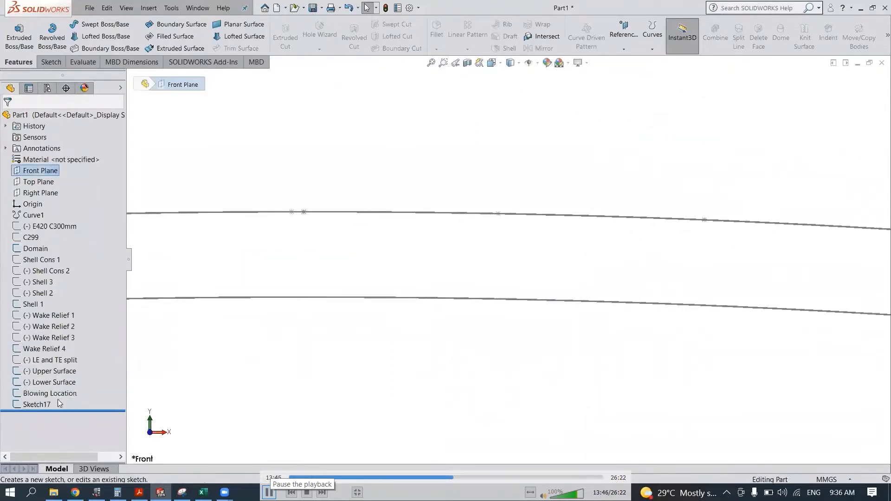
{"action": "left_click", "coordinate": [59, 162]}
{"action": "left_click", "coordinate": [49, 173]}
{"action": "left_click", "coordinate": [56, 158]}
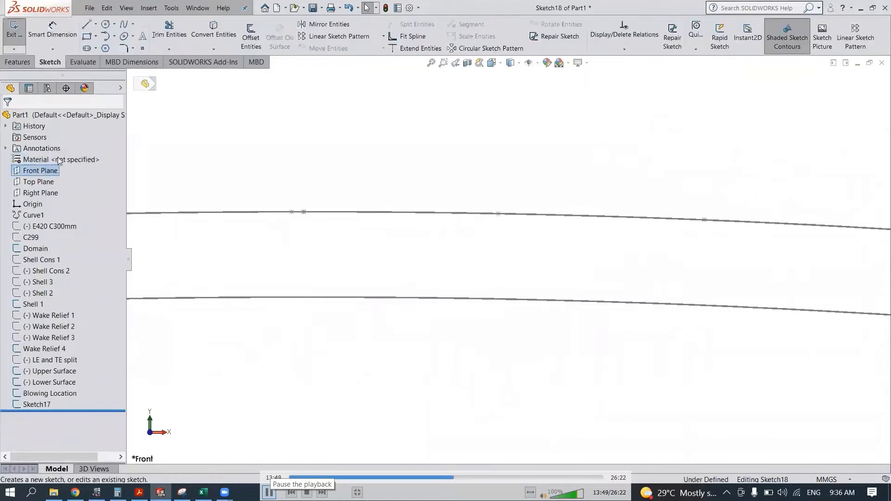
{"action": "left_click", "coordinate": [60, 395]}
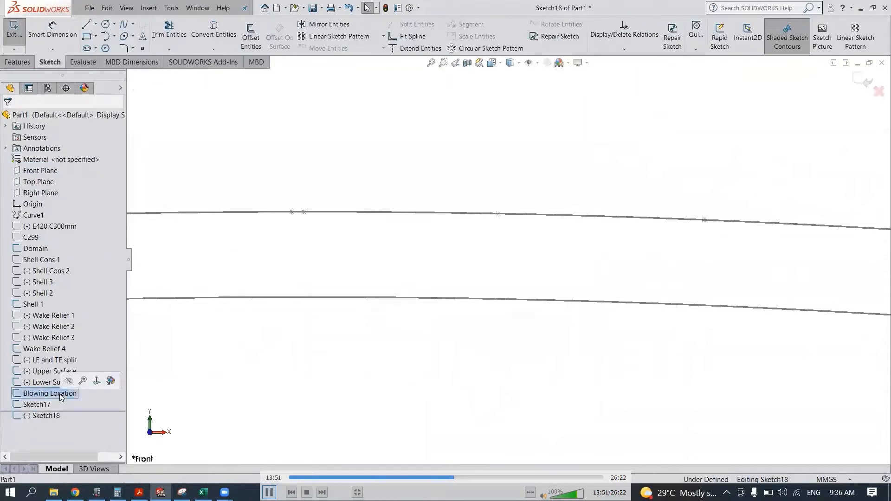
{"action": "left_click", "coordinate": [86, 25]}
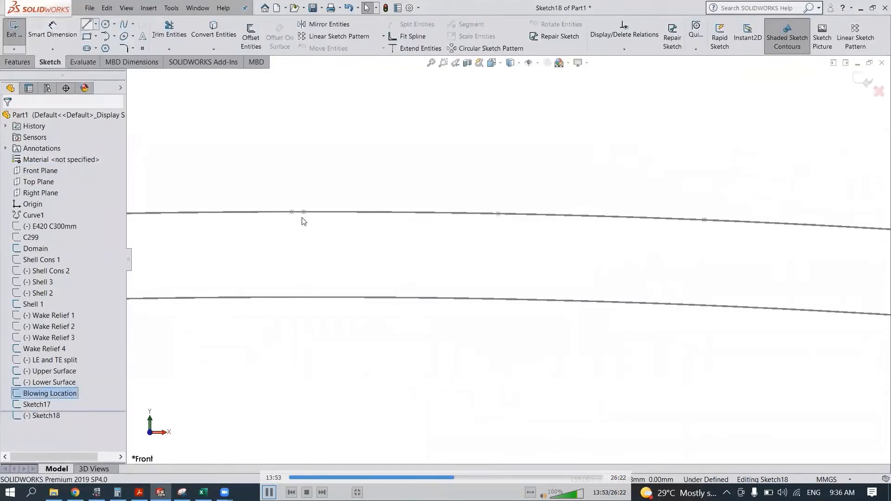
{"action": "left_click", "coordinate": [320, 214]}
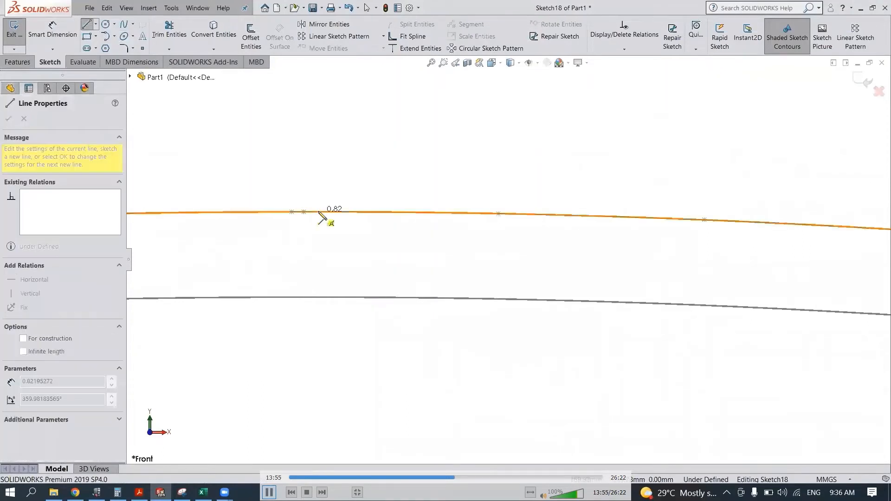
{"action": "double_click", "coordinate": [317, 297]}
{"action": "key", "text": "Escape"}
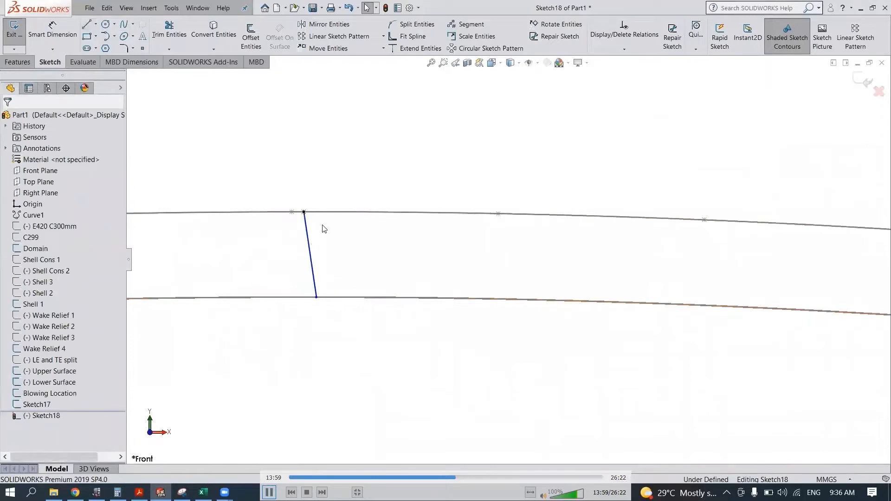
- Make the line at the first blowing point perpendicular to the airfoil's lower-surface spline
{"action": "left_click", "coordinate": [308, 230]}
{"action": "left_click", "coordinate": [325, 213], "text": "ctrl"}
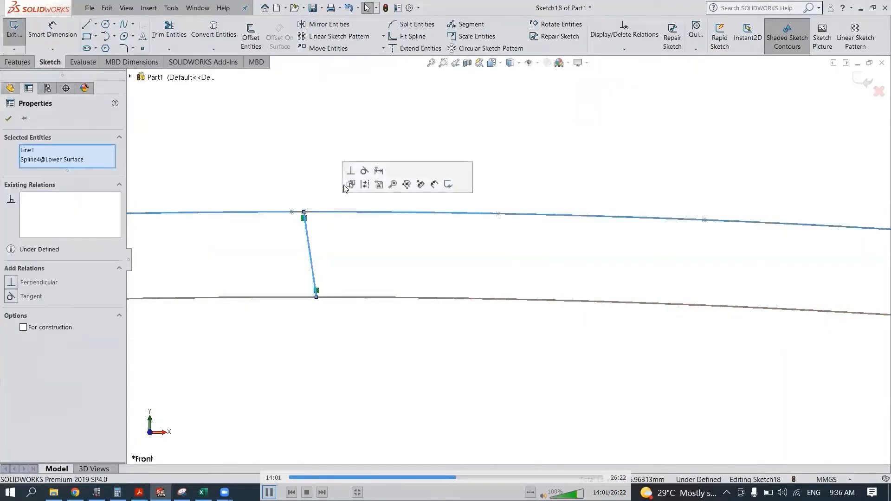
{"action": "left_click", "coordinate": [351, 171]}
{"action": "left_click", "coordinate": [348, 241]}
{"action": "scroll", "coordinate": [504, 299], "scroll_direction": "up", "scroll_amount": 8}
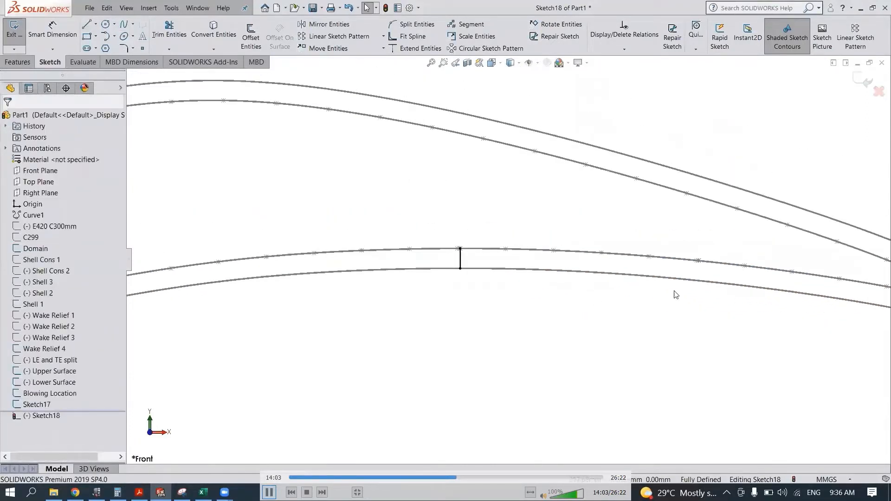
- Draw a line about 5 mm long from the second blowing point, nearer the trailing edge, to the Shell 1 curve
{"action": "scroll", "coordinate": [676, 295], "scroll_direction": "down", "scroll_amount": 10}
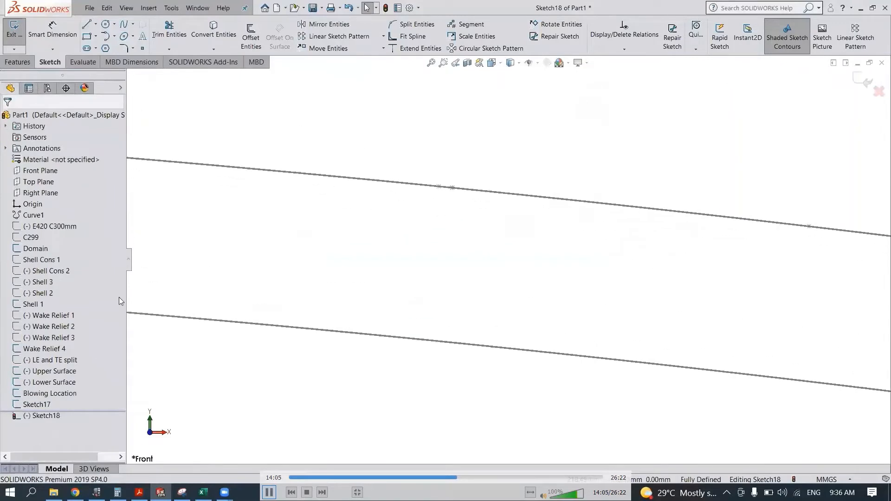
{"action": "left_click", "coordinate": [66, 394]}
{"action": "left_click", "coordinate": [385, 231]}
{"action": "key", "text": "l"}
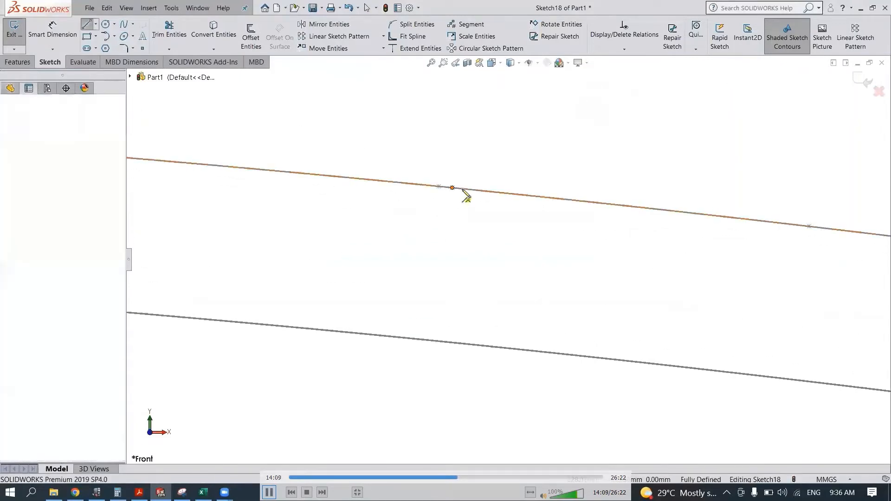
{"action": "left_click", "coordinate": [453, 187]}
{"action": "left_click", "coordinate": [438, 342]}
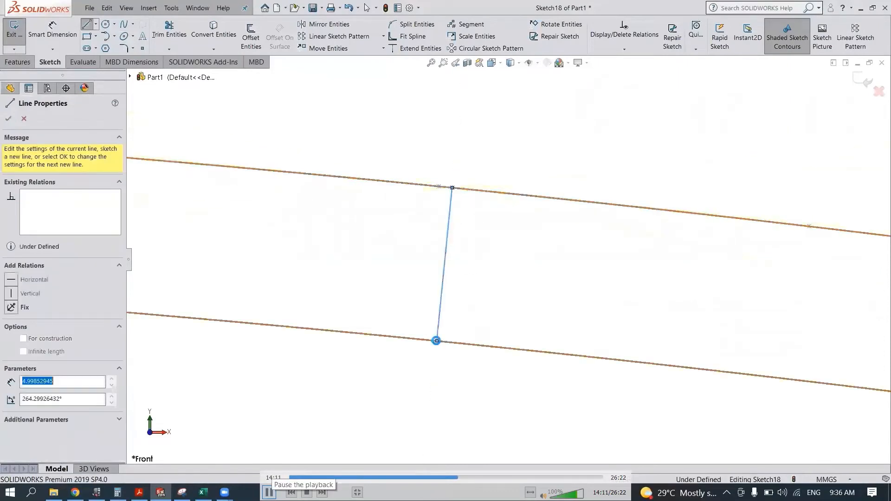
{"action": "key", "text": "Escape"}
{"action": "scroll", "coordinate": [384, 374], "scroll_direction": "up", "scroll_amount": 3}
{"action": "scroll", "coordinate": [339, 319], "scroll_direction": "up", "scroll_amount": 6}
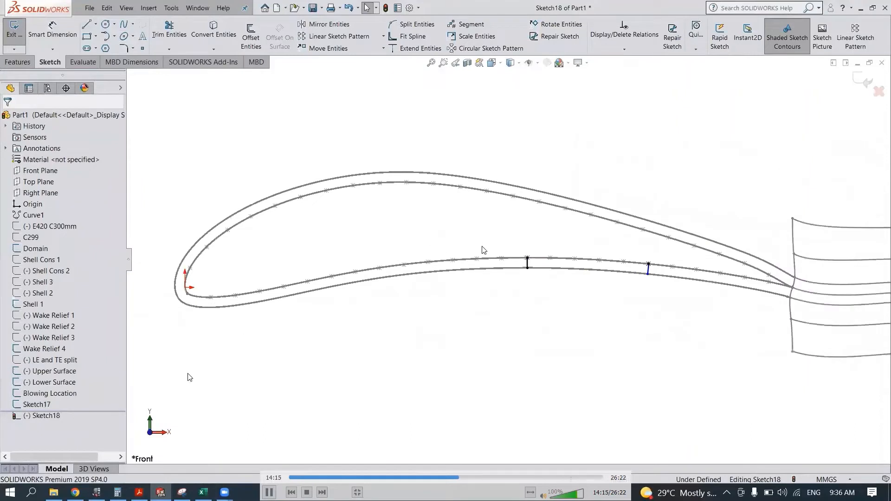
- Rename Sketch17 as Segments
{"action": "right_click", "coordinate": [37, 404]}
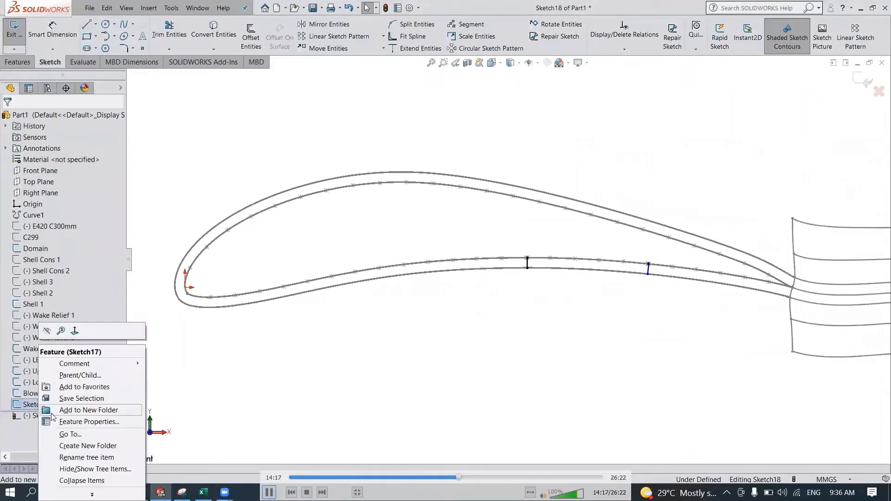
{"action": "left_click", "coordinate": [89, 422]}
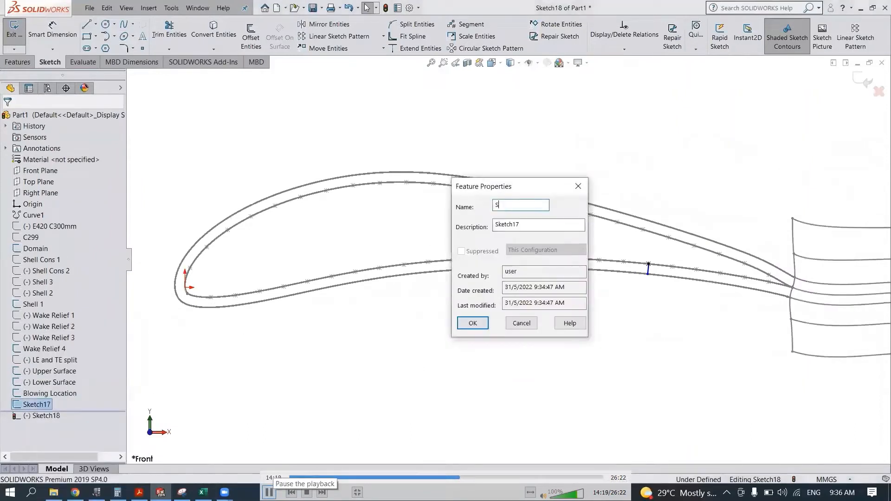
{"action": "type", "text": "Segments"}
{"action": "key", "text": "Return"}
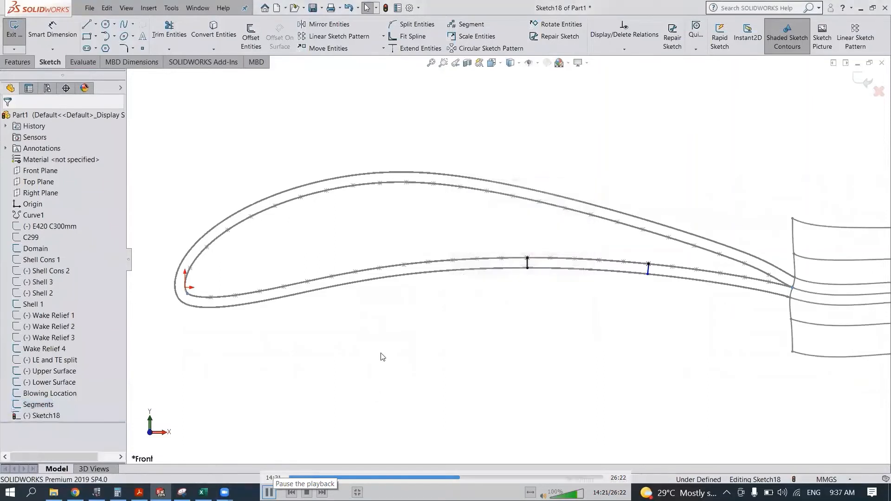
{"action": "left_click", "coordinate": [83, 394]}
{"action": "left_click", "coordinate": [316, 372]}
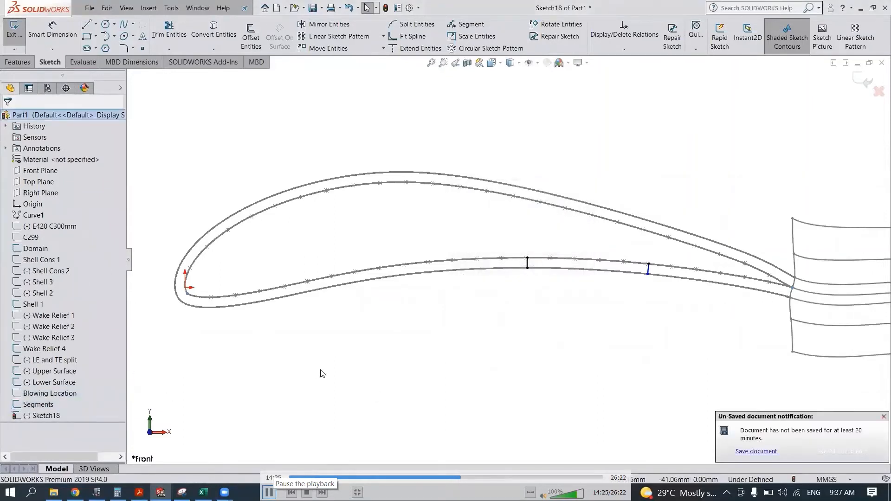
- Draw a line about 5 mm long from the upper-surface point above the first blowing point, perpendicular to the airfoil, to the Shell 1 curve
{"action": "scroll", "coordinate": [446, 326], "scroll_direction": "down", "scroll_amount": 2}
{"action": "scroll", "coordinate": [447, 324], "scroll_direction": "up", "scroll_amount": 1}
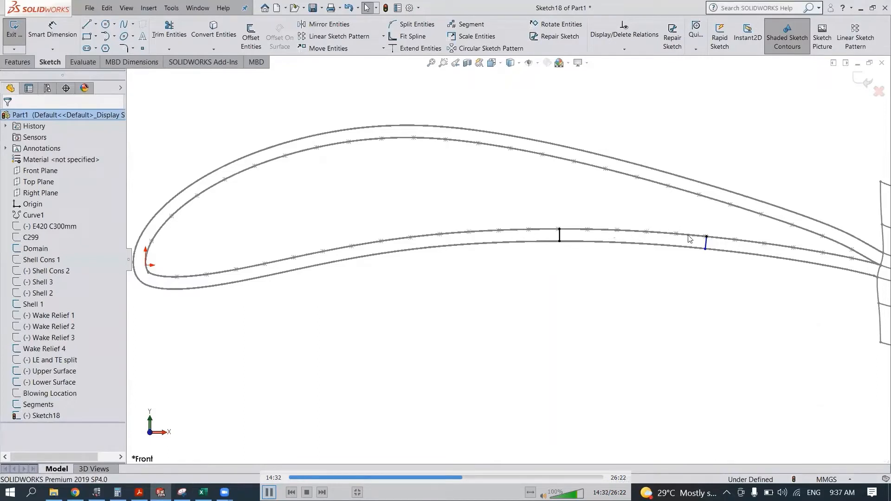
{"action": "left_click", "coordinate": [86, 24]}
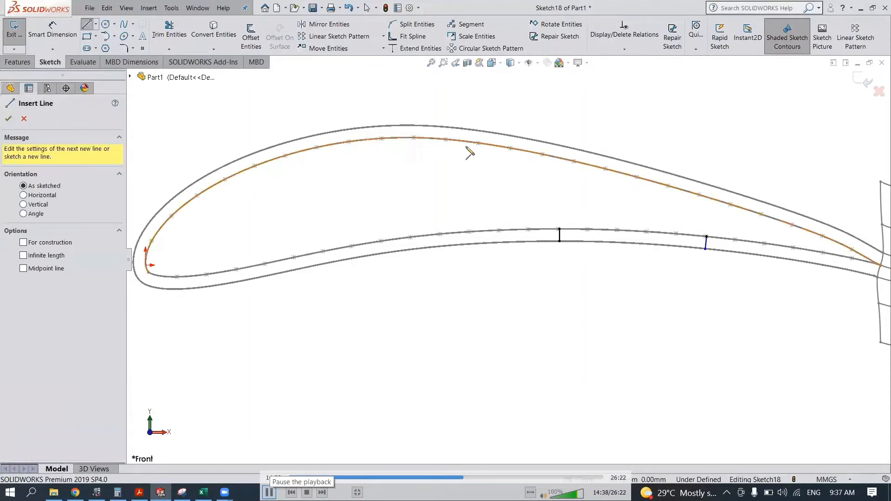
{"action": "left_click", "coordinate": [543, 154]}
{"action": "scroll", "coordinate": [564, 163], "scroll_direction": "down", "scroll_amount": 5}
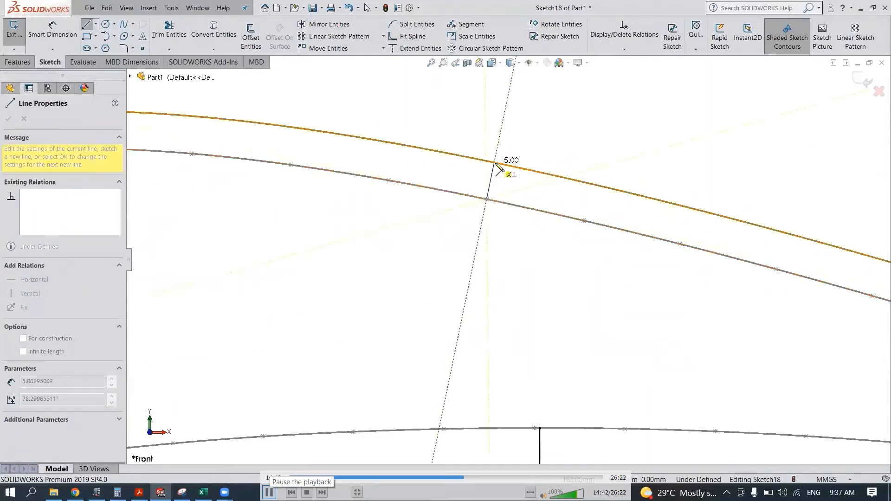
{"action": "left_click", "coordinate": [495, 162]}
{"action": "right_click", "coordinate": [572, 125]}
{"action": "left_click", "coordinate": [578, 131]}
{"action": "scroll", "coordinate": [651, 173], "scroll_direction": "up", "scroll_amount": 3}
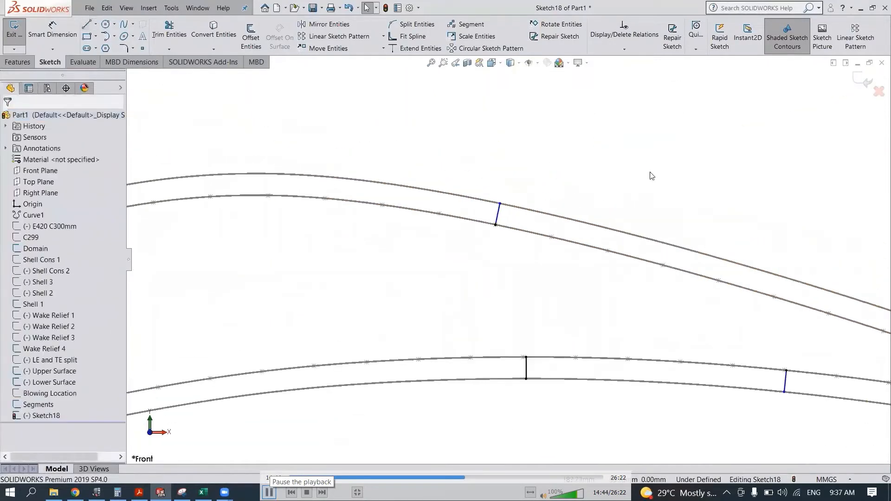
- Draw a perpendicular line to the Shell 1 curve from the upper-surface point above the second blowing point
{"action": "scroll", "coordinate": [651, 172], "scroll_direction": "up", "scroll_amount": 2}
{"action": "scroll", "coordinate": [687, 281], "scroll_direction": "down", "scroll_amount": 1}
{"action": "right_click_drag", "start_coordinate": [677, 279], "coordinate": [524, 269]}
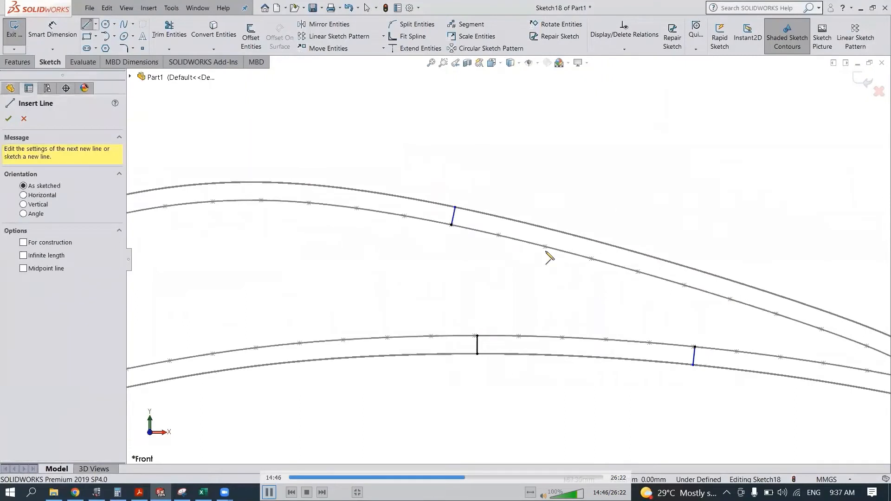
{"action": "left_click", "coordinate": [695, 288]}
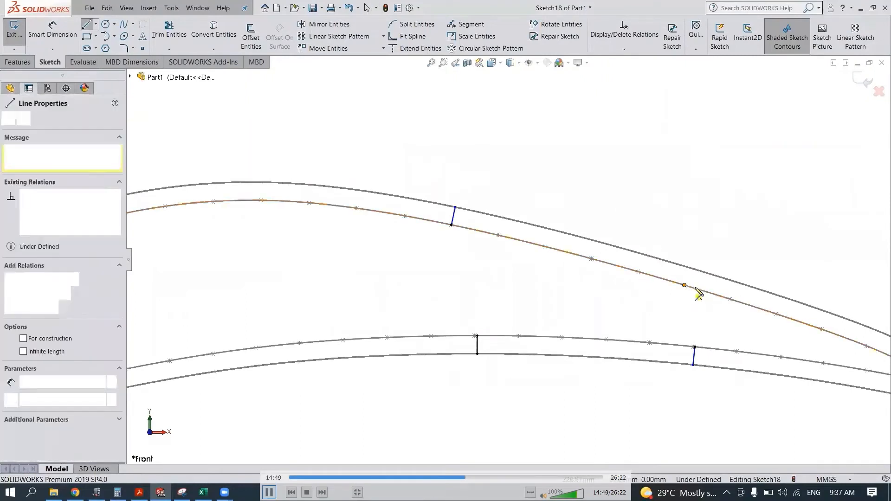
{"action": "left_click", "coordinate": [689, 269]}
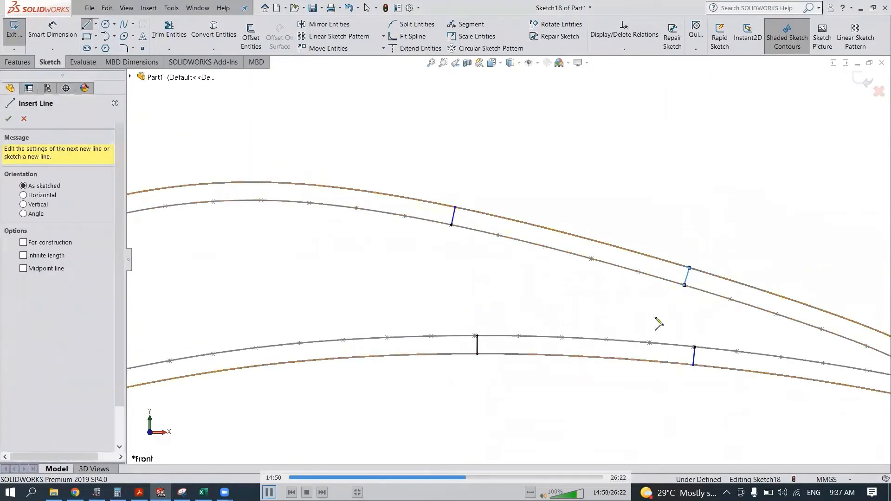
{"action": "key", "text": "Escape"}
- Draw perpendicular lines to the Shell 1 curve from the segment points closest to the nose on the lower and upper surfaces
{"action": "scroll", "coordinate": [533, 353], "scroll_direction": "up", "scroll_amount": 3}
{"action": "scroll", "coordinate": [321, 323], "scroll_direction": "down", "scroll_amount": 4}
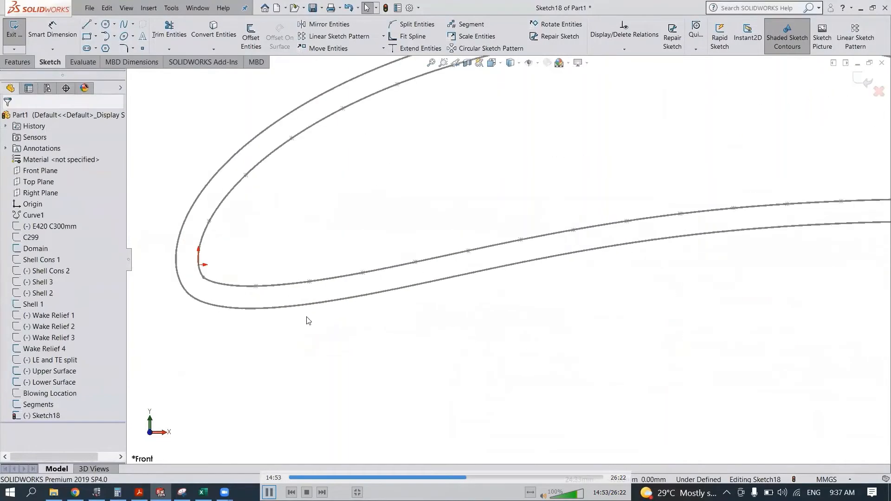
{"action": "key", "text": "l"}
{"action": "scroll", "coordinate": [288, 323], "scroll_direction": "down", "scroll_amount": 2}
{"action": "left_click", "coordinate": [268, 266]}
{"action": "left_click", "coordinate": [269, 298]}
{"action": "key", "text": "Escape"}
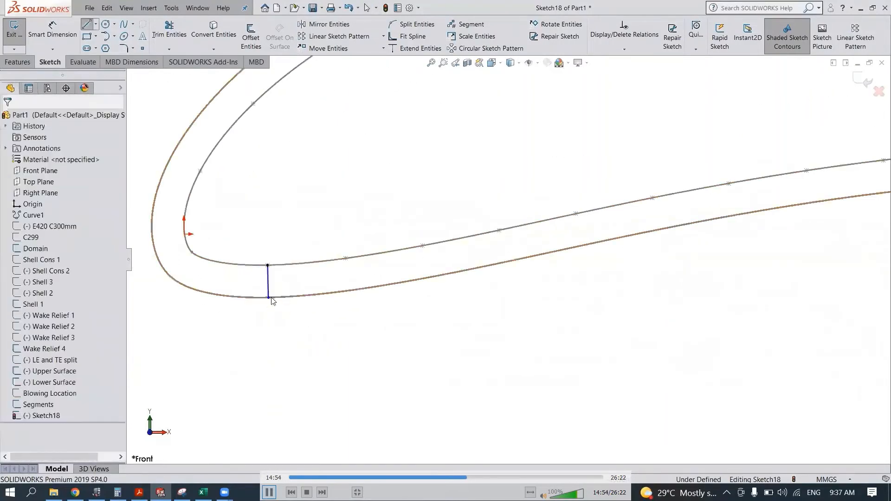
{"action": "key", "text": "l"}
{"action": "left_click", "coordinate": [201, 171]}
{"action": "left_click", "coordinate": [172, 156]}
{"action": "scroll", "coordinate": [480, 302], "scroll_direction": "up", "scroll_amount": 4}
- Draw one perpendicular line near the upper-surface crest and one at the forward middle of the lower surface, both reaching the Shell 1 curve
{"action": "key", "text": "l"}
{"action": "scroll", "coordinate": [611, 211], "scroll_direction": "down", "scroll_amount": 4}
{"action": "left_click", "coordinate": [404, 185]}
{"action": "left_click", "coordinate": [406, 162]}
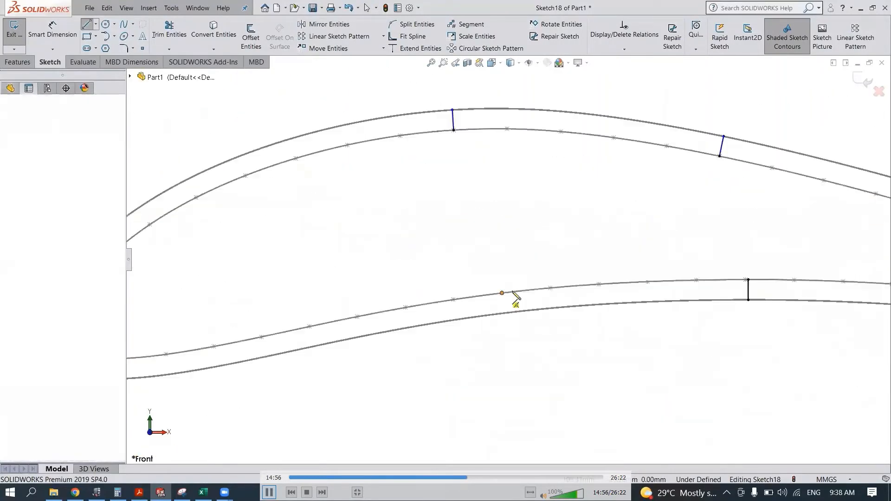
{"action": "scroll", "coordinate": [513, 307], "scroll_direction": "down", "scroll_amount": 3}
{"action": "left_click", "coordinate": [483, 270]}
{"action": "left_click", "coordinate": [489, 321]}
- Connect one upper and one lower segment point, midway between the nose and crest lines, to the Shell 1 curve
{"action": "scroll", "coordinate": [470, 374], "scroll_direction": "up", "scroll_amount": 5}
{"action": "left_click", "coordinate": [393, 194]}
{"action": "left_click", "coordinate": [386, 174]}
{"action": "scroll", "coordinate": [511, 366], "scroll_direction": "down", "scroll_amount": 1}
{"action": "left_click", "coordinate": [486, 305]}
{"action": "left_click", "coordinate": [491, 331]}
- Add four perpendicular lines to the Shell 1 curve just behind the nose, two on each surface
{"action": "left_click", "coordinate": [284, 176]}
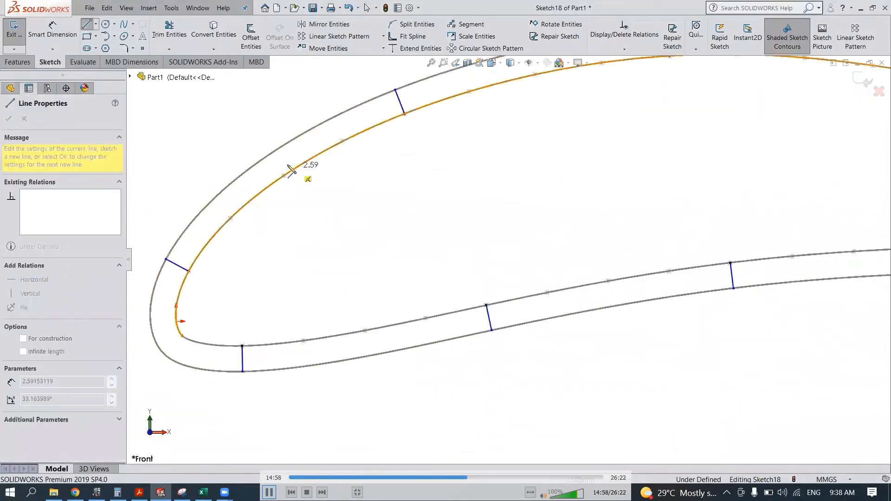
{"action": "left_click", "coordinate": [270, 155]}
{"action": "left_click_drag", "start_coordinate": [365, 331], "coordinate": [371, 356]}
{"action": "left_click_drag", "start_coordinate": [231, 218], "coordinate": [213, 201]}
{"action": "left_click_drag", "start_coordinate": [304, 341], "coordinate": [307, 365]}
{"action": "key", "text": "Escape"}
- Add four perpendicular lines to the Shell 1 curve on either side of the crest lines, two per surface
{"action": "scroll", "coordinate": [360, 373], "scroll_direction": "up", "scroll_amount": 6}
{"action": "scroll", "coordinate": [463, 220], "scroll_direction": "down", "scroll_amount": 5}
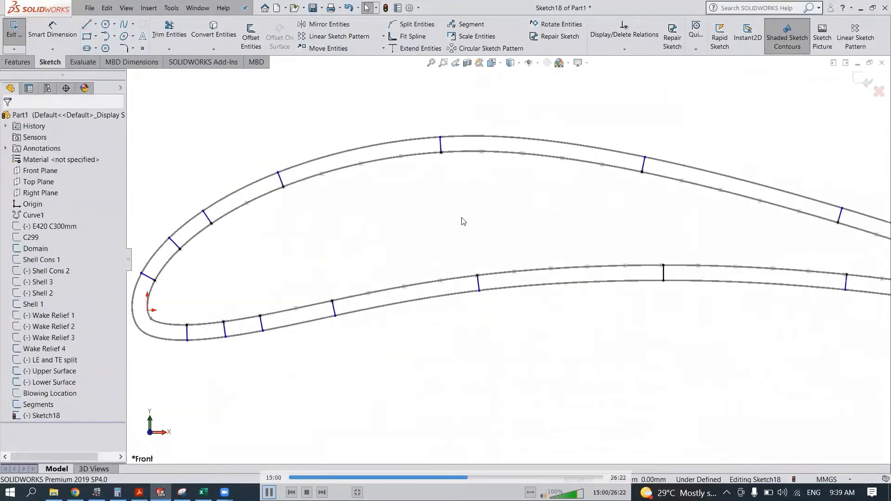
{"action": "key", "text": "l"}
{"action": "left_click_drag", "start_coordinate": [354, 153], "coordinate": [350, 132]}
{"action": "left_click_drag", "start_coordinate": [417, 331], "coordinate": [420, 353]}
{"action": "scroll", "coordinate": [364, 279], "scroll_direction": "up", "scroll_amount": 1}
{"action": "left_click_drag", "start_coordinate": [555, 300], "coordinate": [556, 318]}
{"action": "left_click_drag", "start_coordinate": [519, 158], "coordinate": [520, 139]}
{"action": "key", "text": "Escape"}
- Draw perpendicular lines from the upper and lower segment points near the trailing edge to the Shell 1 curve
{"action": "scroll", "coordinate": [569, 252], "scroll_direction": "up", "scroll_amount": 4}
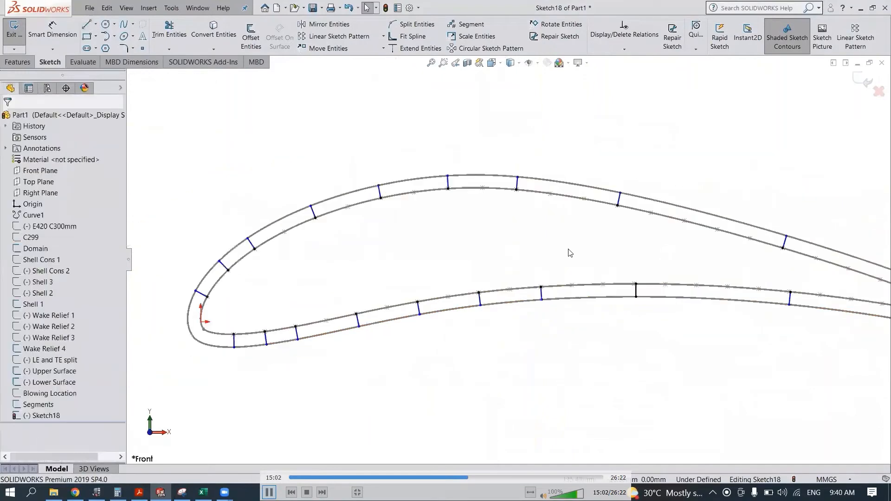
{"action": "scroll", "coordinate": [785, 281], "scroll_direction": "down", "scroll_amount": 6}
{"action": "key", "text": "l"}
{"action": "left_click_drag", "start_coordinate": [472, 199], "coordinate": [460, 166]}
{"action": "left_click_drag", "start_coordinate": [460, 257], "coordinate": [456, 285]}
{"action": "scroll", "coordinate": [696, 297], "scroll_direction": "down", "scroll_amount": 1}
{"action": "left_click_drag", "start_coordinate": [454, 229], "coordinate": [468, 198]}
{"action": "left_click_drag", "start_coordinate": [535, 266], "coordinate": [552, 237]}
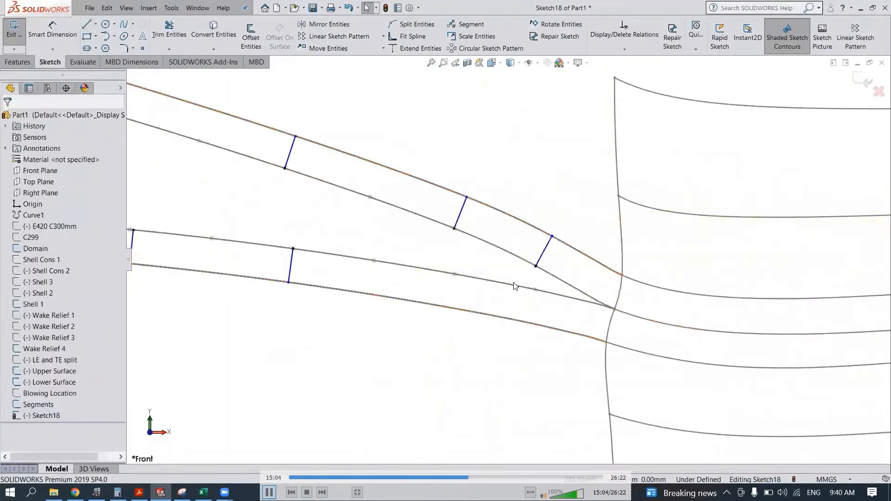
{"action": "left_click_drag", "start_coordinate": [535, 290], "coordinate": [528, 325]}
{"action": "key", "text": "Escape"}
- Add the missing perpendicular line on the lower surface just ahead of the trailing edge, ending on the Shell 1 curve
{"action": "scroll", "coordinate": [530, 325], "scroll_direction": "down", "scroll_amount": 2}
{"action": "scroll", "coordinate": [531, 328], "scroll_direction": "down", "scroll_amount": 1}
{"action": "key", "text": "l"}
{"action": "left_click_drag", "start_coordinate": [394, 226], "coordinate": [383, 284]}
{"action": "key", "text": "Escape"}
- Fill the gaps in the forward part of both surfaces with perpendicular lines from the skipped segment points to the Shell 1 curve
{"action": "scroll", "coordinate": [363, 306], "scroll_direction": "up", "scroll_amount": 12}
{"action": "scroll", "coordinate": [282, 235], "scroll_direction": "down", "scroll_amount": 5}
{"action": "key", "text": "l"}
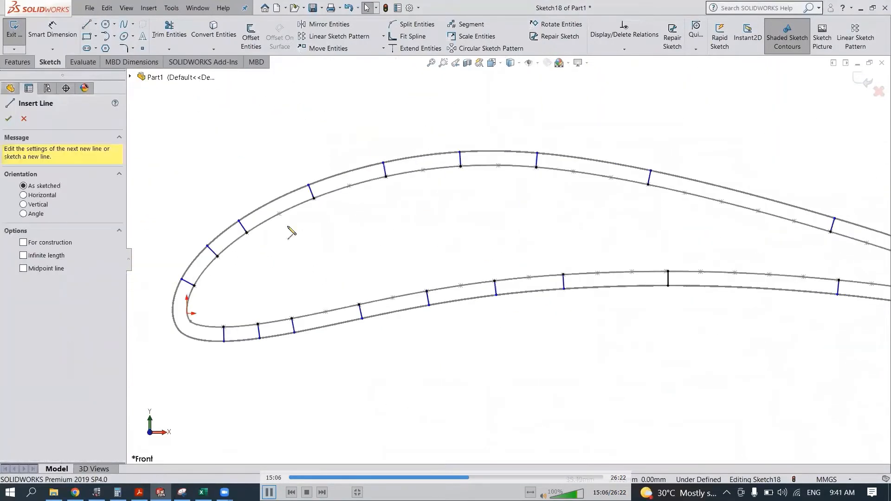
{"action": "left_click_drag", "start_coordinate": [325, 312], "coordinate": [328, 326]}
{"action": "scroll", "coordinate": [412, 224], "scroll_direction": "down", "scroll_amount": 2}
{"action": "left_click_drag", "start_coordinate": [320, 169], "coordinate": [314, 149]}
{"action": "mouse_move", "coordinate": [383, 332]}
{"action": "left_mouse_down"}
{"action": "mouse_move", "coordinate": [403, 336]}
{"action": "mouse_move", "coordinate": [387, 352]}
{"action": "left_mouse_up"}
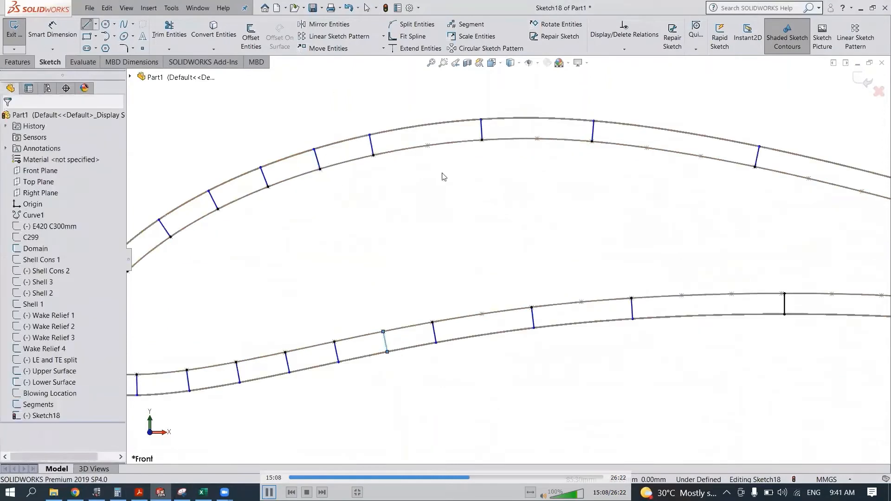
- Continue filling the gaps around the crest and mid lower surface with perpendicular lines to the Shell 1 curve
{"action": "left_click_drag", "start_coordinate": [428, 146], "coordinate": [424, 125]}
{"action": "left_click_drag", "start_coordinate": [482, 315], "coordinate": [487, 335]}
{"action": "scroll", "coordinate": [545, 235], "scroll_direction": "up", "scroll_amount": 1}
{"action": "scroll", "coordinate": [441, 150], "scroll_direction": "down", "scroll_amount": 9}
{"action": "left_click_drag", "start_coordinate": [420, 241], "coordinate": [419, 147]}
{"action": "scroll", "coordinate": [454, 207], "scroll_direction": "up", "scroll_amount": 6}
{"action": "left_click_drag", "start_coordinate": [383, 380], "coordinate": [385, 412]}
{"action": "left_click_drag", "start_coordinate": [484, 143], "coordinate": [488, 111]}
- Add the perpendicular lines behind the crest and the lower-surface ones just ahead of the first blowing point
{"action": "key", "text": "l"}
{"action": "left_click_drag", "start_coordinate": [567, 156], "coordinate": [574, 126]}
{"action": "scroll", "coordinate": [574, 185], "scroll_direction": "up", "scroll_amount": 2}
{"action": "left_click_drag", "start_coordinate": [474, 289], "coordinate": [474, 311]}
{"action": "left_click_drag", "start_coordinate": [528, 287], "coordinate": [529, 310]}
- Complete the remaining perpendicular lines on the rear upper surface and exit the sketch
{"action": "scroll", "coordinate": [619, 333], "scroll_direction": "up", "scroll_amount": 6}
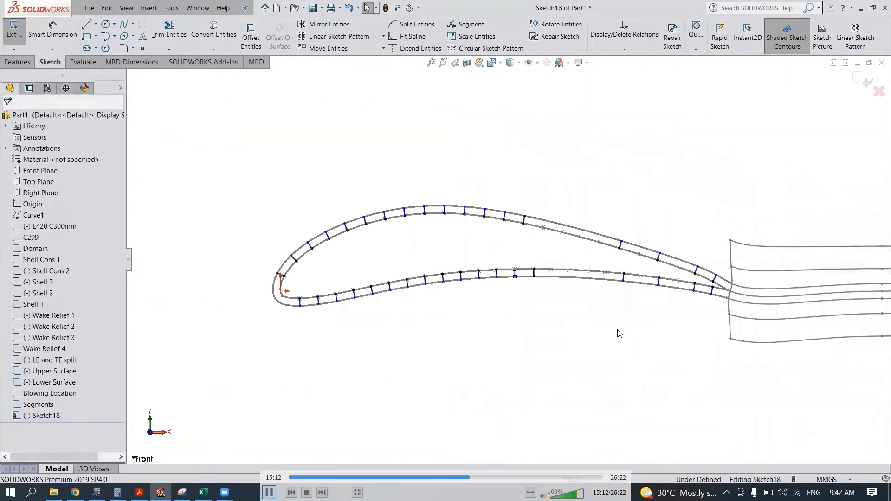
{"action": "scroll", "coordinate": [700, 279], "scroll_direction": "down", "scroll_amount": 8}
{"action": "left_click_drag", "start_coordinate": [433, 170], "coordinate": [447, 144]}
{"action": "key", "text": "Escape"}
{"action": "scroll", "coordinate": [623, 312], "scroll_direction": "up", "scroll_amount": 5}
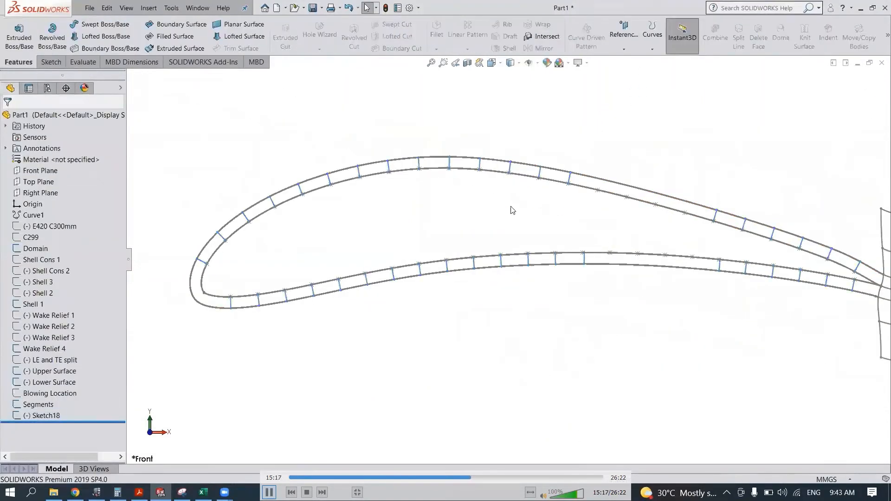
- Rename Sketch18 as Normal Lines 1
{"action": "scroll", "coordinate": [258, 308], "scroll_direction": "down", "scroll_amount": 5}
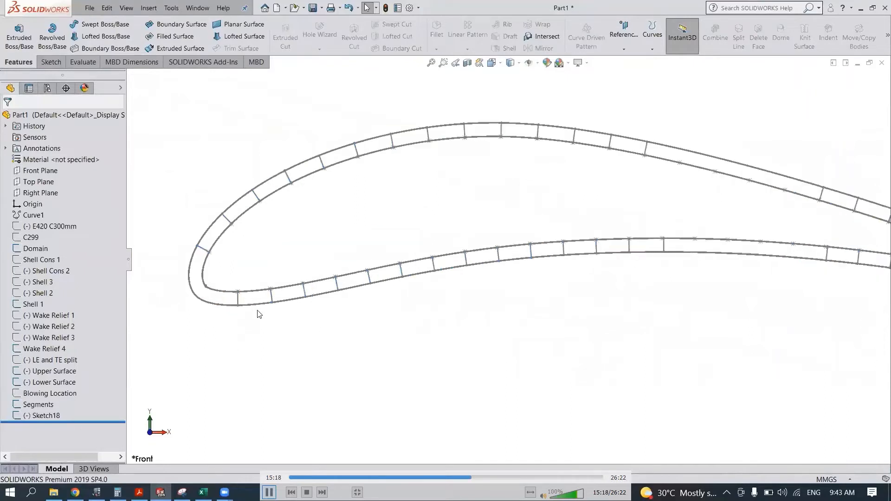
{"action": "right_click", "coordinate": [73, 413]}
{"action": "left_click", "coordinate": [84, 422]}
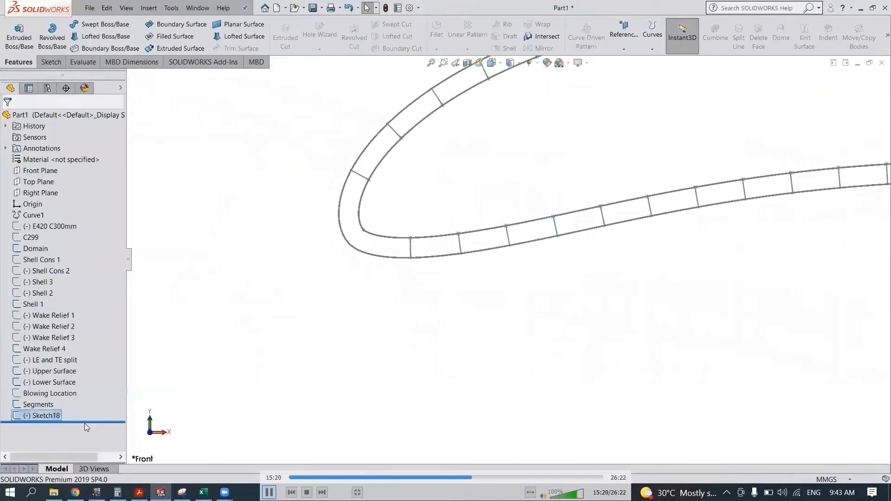
{"action": "type", "text": "Normal Lines 1"}
{"action": "key", "text": "Return"}
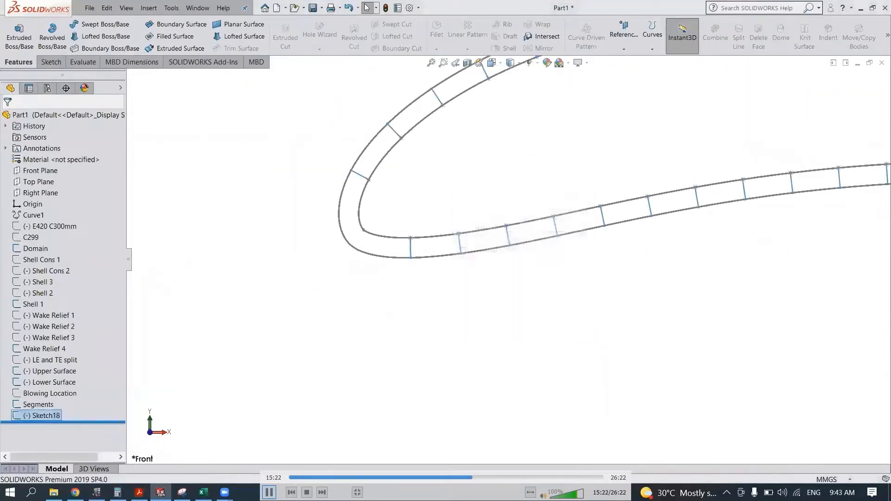
- In the Normal Lines 1 sketch, turn the two lines nearest the nose into construction geometry and exit the sketch
{"action": "scroll", "coordinate": [405, 200], "scroll_direction": "down", "scroll_amount": 2}
{"action": "scroll", "coordinate": [380, 183], "scroll_direction": "down", "scroll_amount": 4}
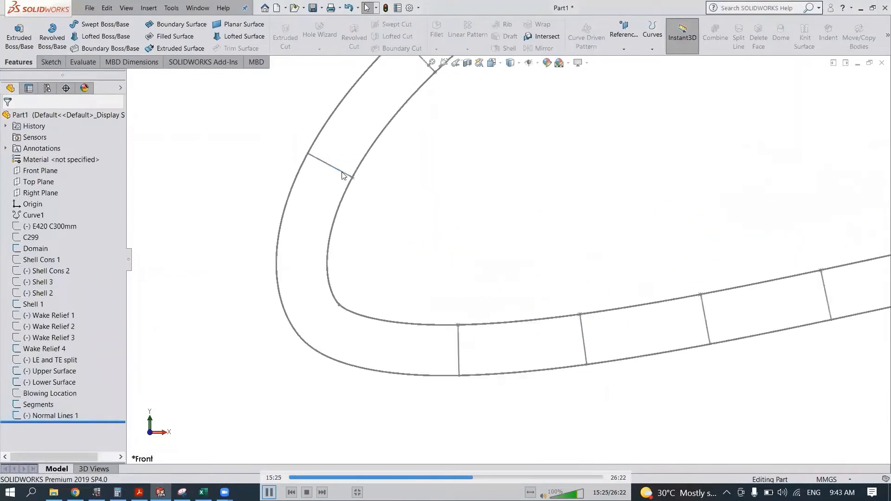
{"action": "left_click", "coordinate": [332, 166]}
{"action": "left_click", "coordinate": [361, 125]}
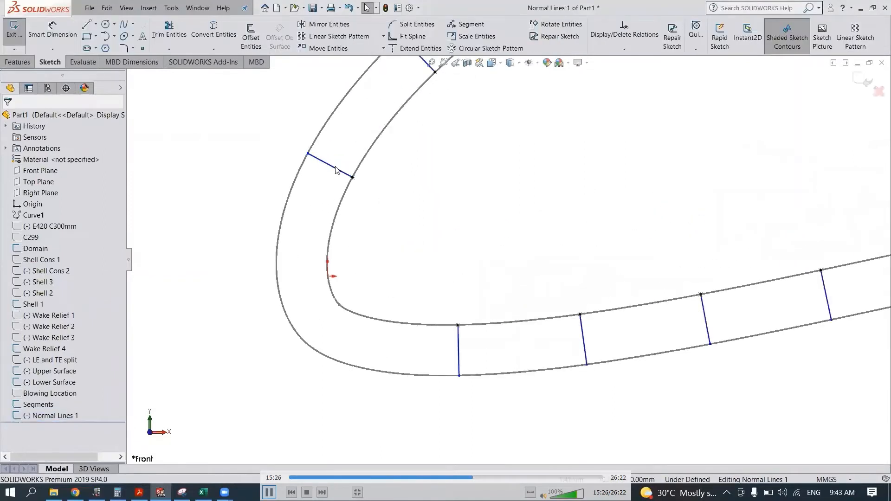
{"action": "left_click", "coordinate": [460, 349], "text": "ctrl"}
{"action": "left_click", "coordinate": [501, 318]}
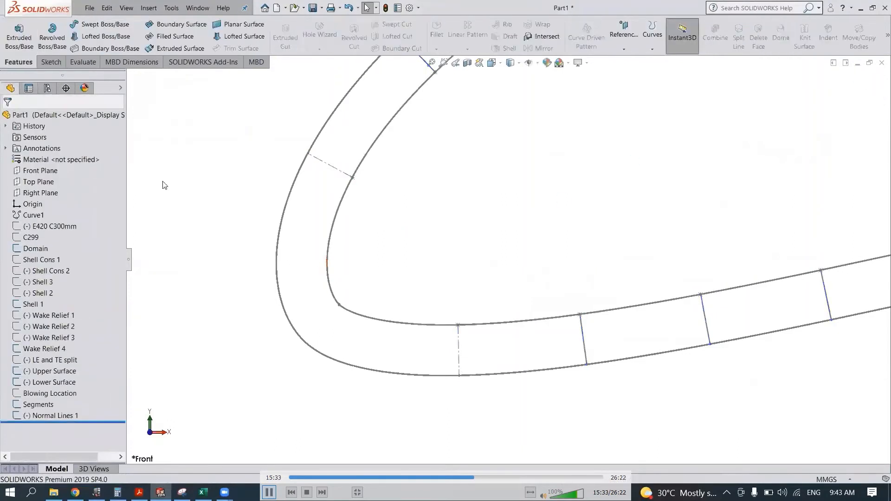
- On a new Front Plane sketch, convert the two nose construction lines and the Lower Surface and Upper Surface splines into sketch entities
{"action": "left_click", "coordinate": [40, 170]}
{"action": "left_click", "coordinate": [70, 155]}
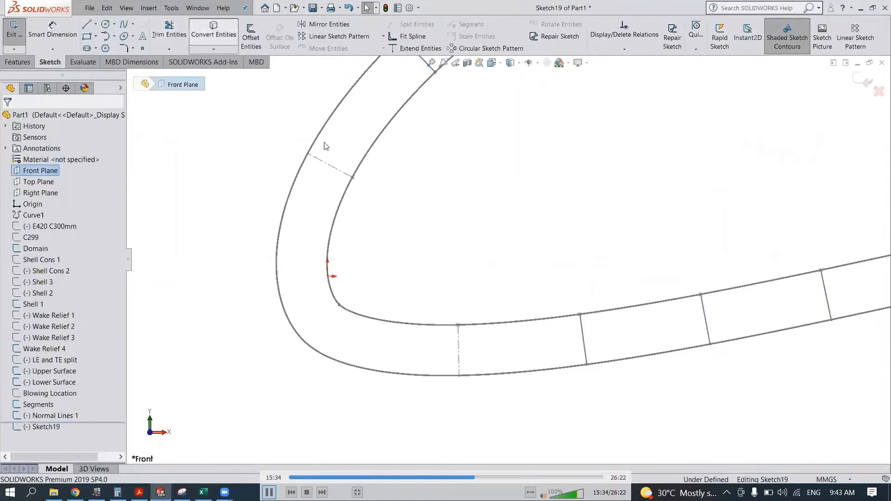
{"action": "left_click", "coordinate": [325, 162]}
{"action": "left_click", "coordinate": [460, 352]}
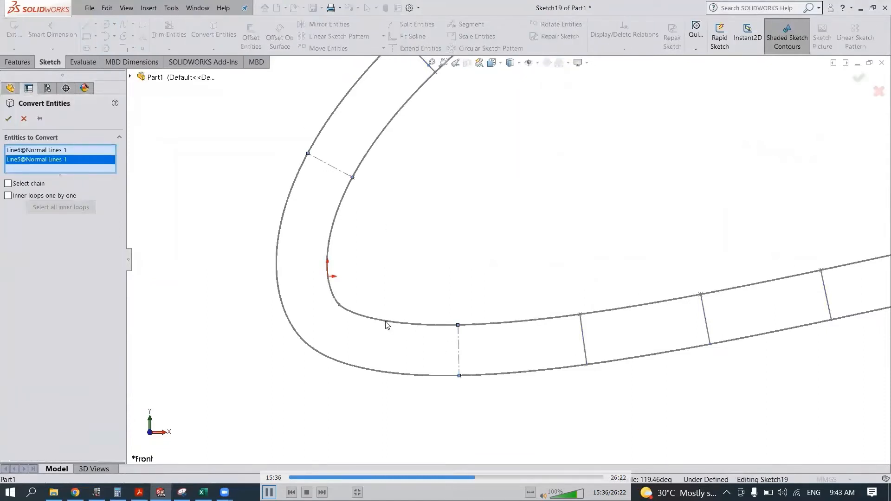
{"action": "left_click", "coordinate": [385, 321]}
{"action": "left_click", "coordinate": [329, 239]}
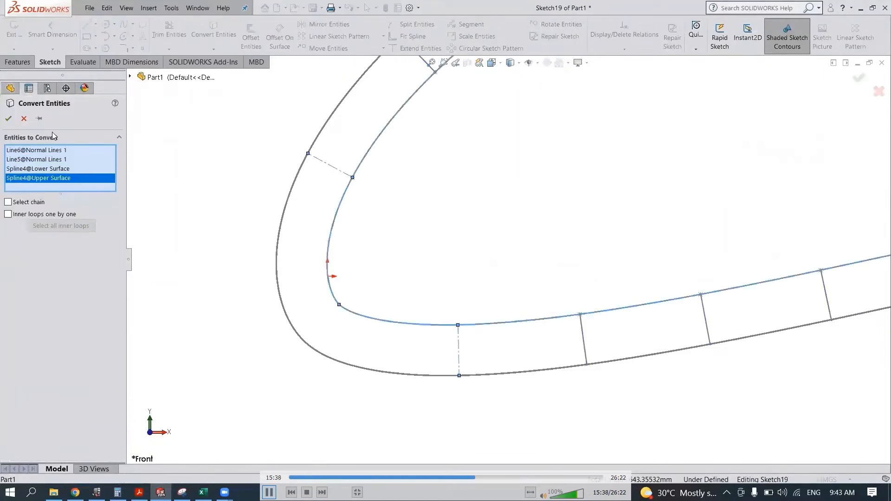
{"action": "left_click", "coordinate": [9, 119]}
- Trim the converted upper and lower splines behind the two lines, keeping only the nose portion
{"action": "left_click", "coordinate": [158, 32]}
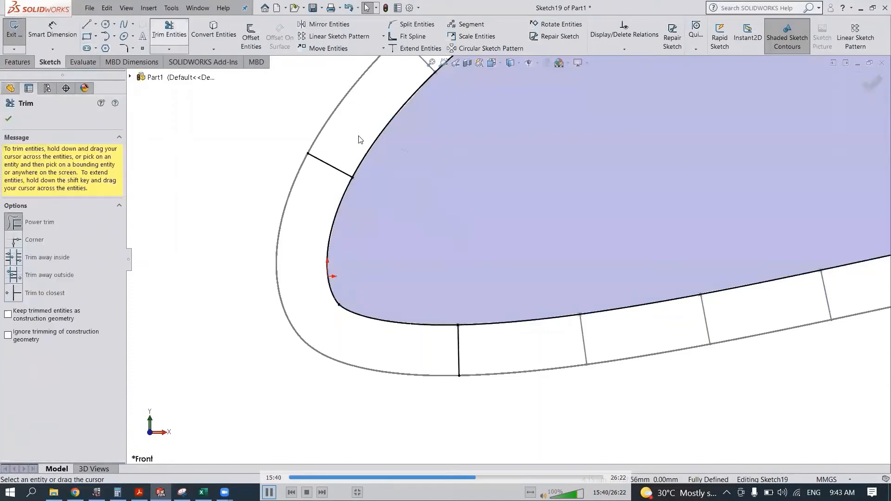
{"action": "left_click_drag", "start_coordinate": [358, 136], "coordinate": [400, 160]}
{"action": "left_click_drag", "start_coordinate": [487, 291], "coordinate": [485, 336]}
{"action": "key", "text": "Escape"}
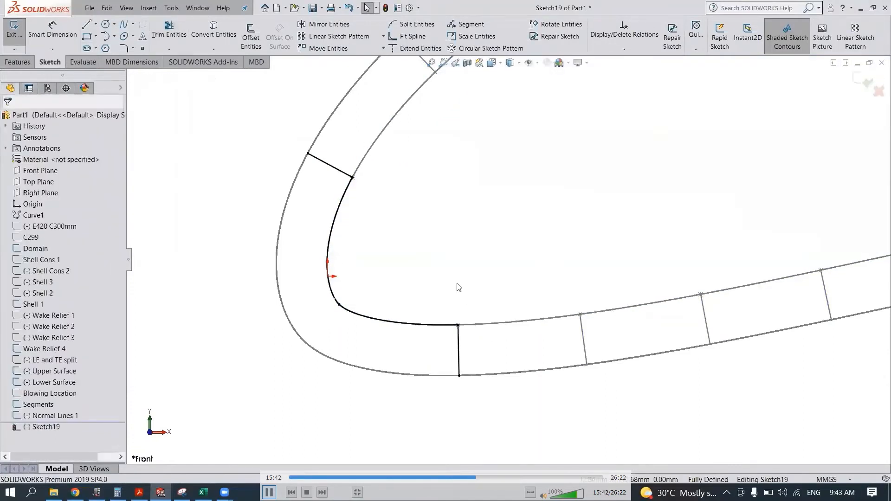
- Segment the lower and upper nose splines with 8 sketch points each
{"action": "left_click", "coordinate": [469, 24]}
{"action": "left_click", "coordinate": [365, 318]}
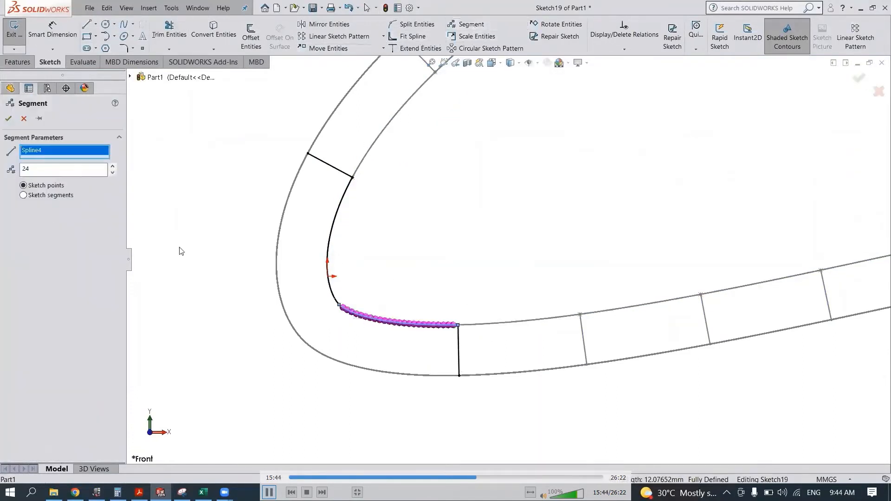
{"action": "left_click", "coordinate": [113, 172]}
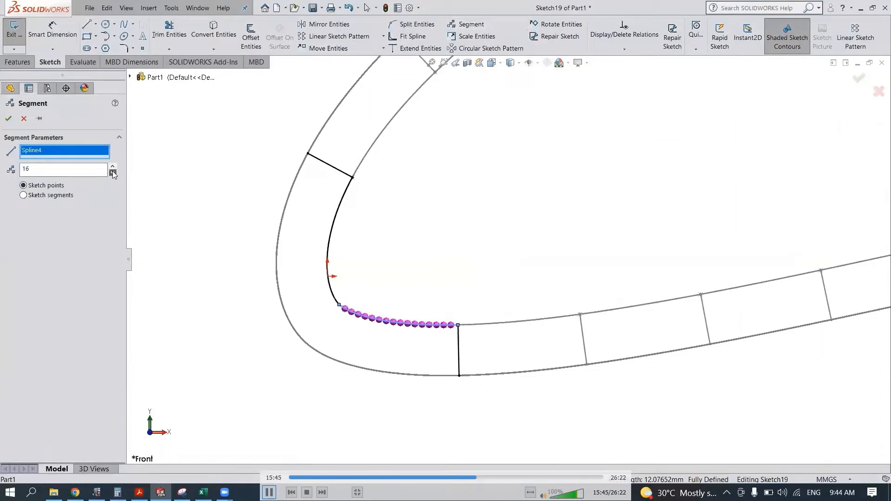
{"action": "left_click", "coordinate": [39, 119]}
{"action": "left_click", "coordinate": [8, 118]}
{"action": "left_click", "coordinate": [329, 278]}
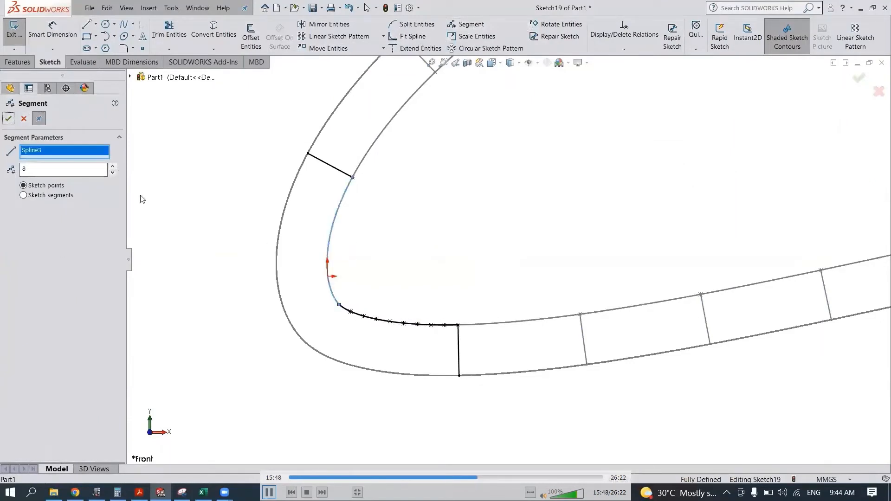
{"action": "key", "text": "Escape"}
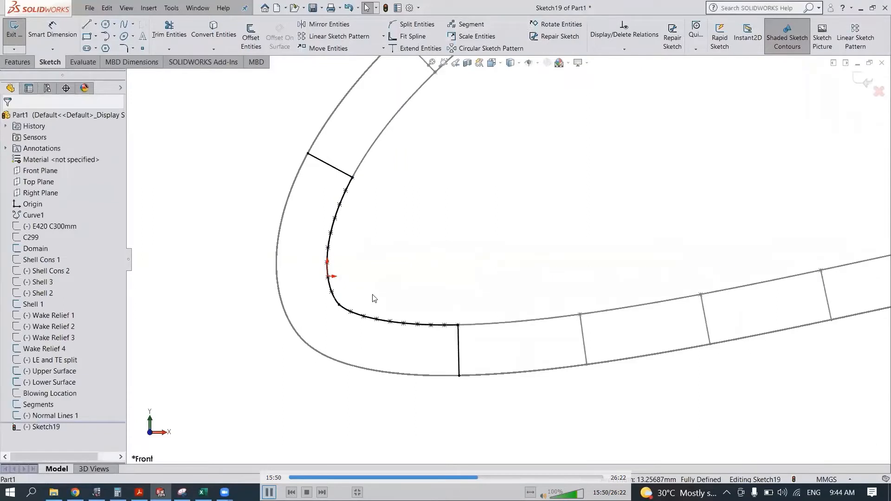
- Draw a line about 5 mm long from the junction of the two nose splines, perpendicular to Shell 1
{"action": "key", "text": "l"}
{"action": "scroll", "coordinate": [350, 334], "scroll_direction": "down", "scroll_amount": 4}
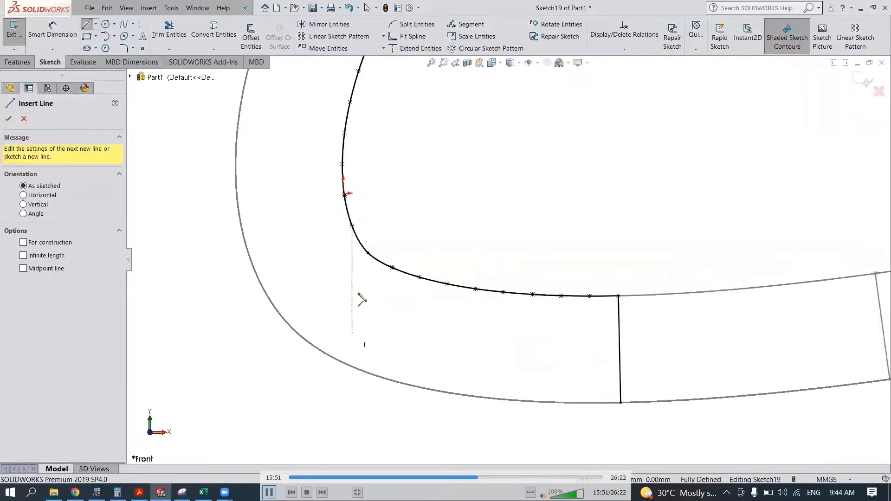
{"action": "left_click", "coordinate": [367, 253]}
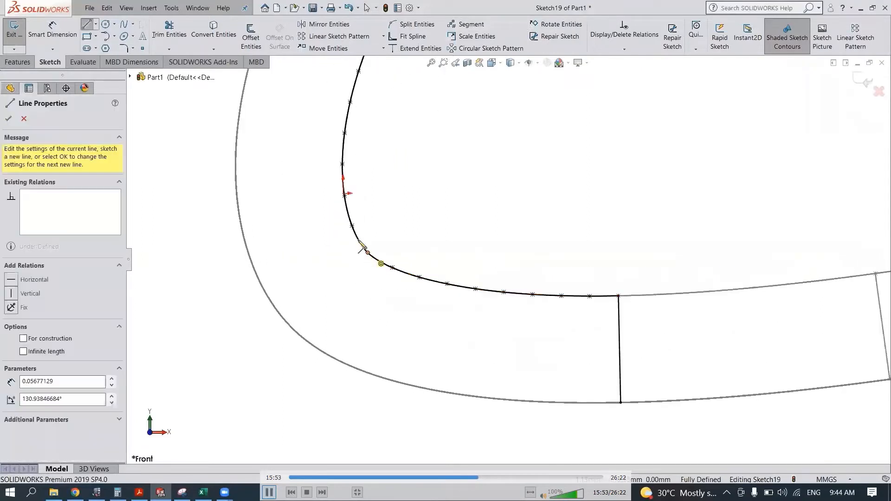
{"action": "left_click", "coordinate": [295, 330]}
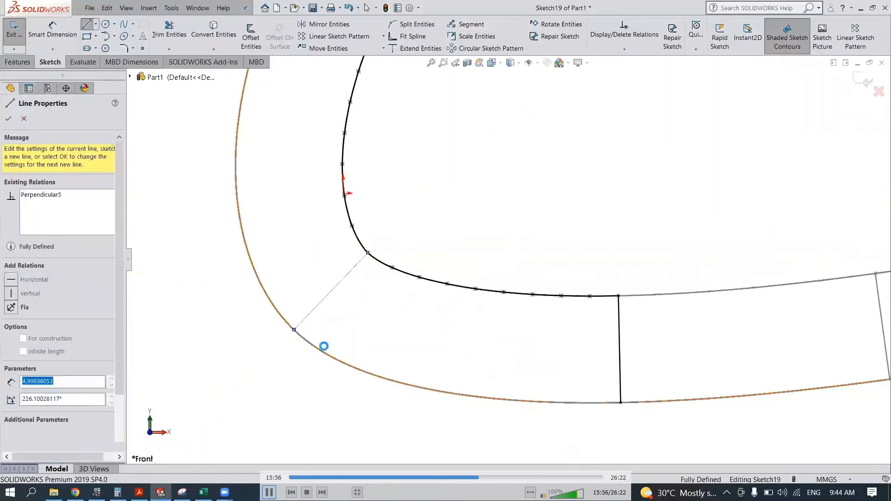
{"action": "key", "text": "Escape"}
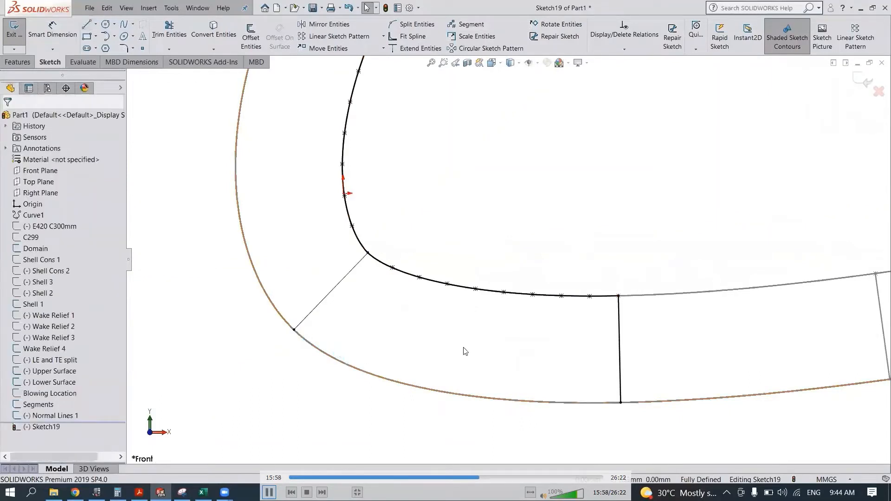
- Draw normal lines from the eight segment points on the lower nose spline to Shell 1
{"action": "key", "text": "l"}
{"action": "left_click", "coordinate": [393, 268]}
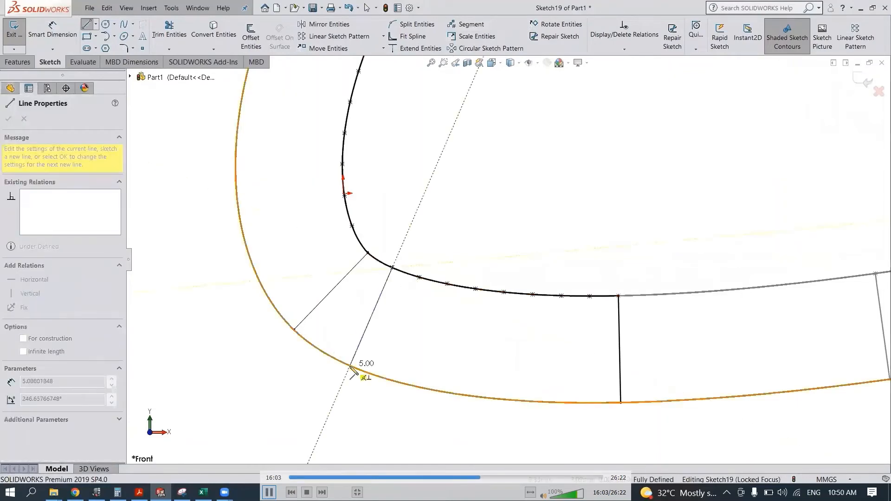
{"action": "left_click", "coordinate": [351, 367]}
{"action": "key", "text": "Escape"}
{"action": "key", "text": "l"}
{"action": "left_click", "coordinate": [589, 403]}
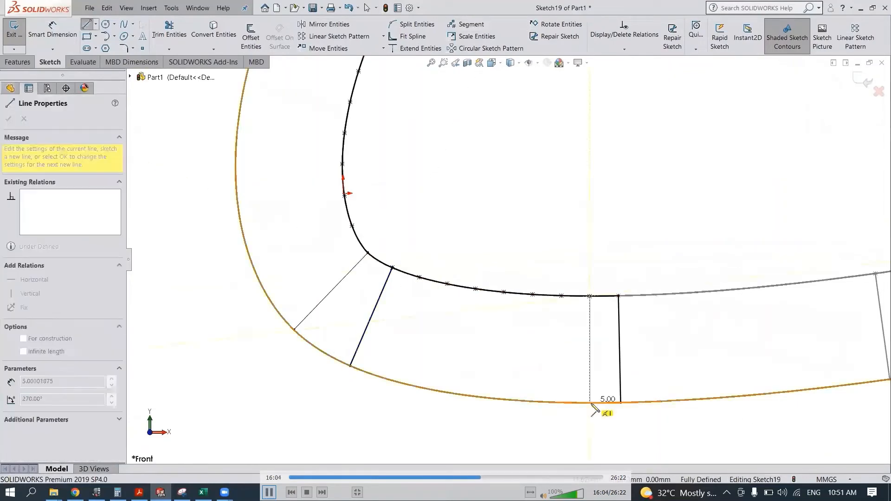
{"action": "double_click", "coordinate": [590, 296]}
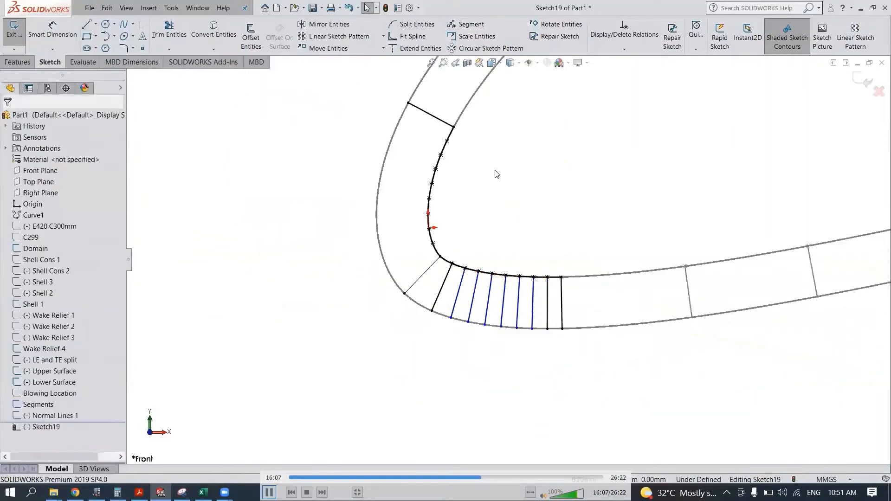
- Draw normal lines from the eight segment points on the upper nose spline to Shell 1 and exit the sketch
{"action": "scroll", "coordinate": [497, 126], "scroll_direction": "down", "scroll_amount": 3}
{"action": "key", "text": "l"}
{"action": "left_click", "coordinate": [383, 332]}
{"action": "left_click", "coordinate": [298, 363]}
{"action": "left_click", "coordinate": [377, 306]}
{"action": "left_click", "coordinate": [287, 319]}
{"action": "left_click", "coordinate": [377, 253]}
{"action": "left_click", "coordinate": [287, 242]}
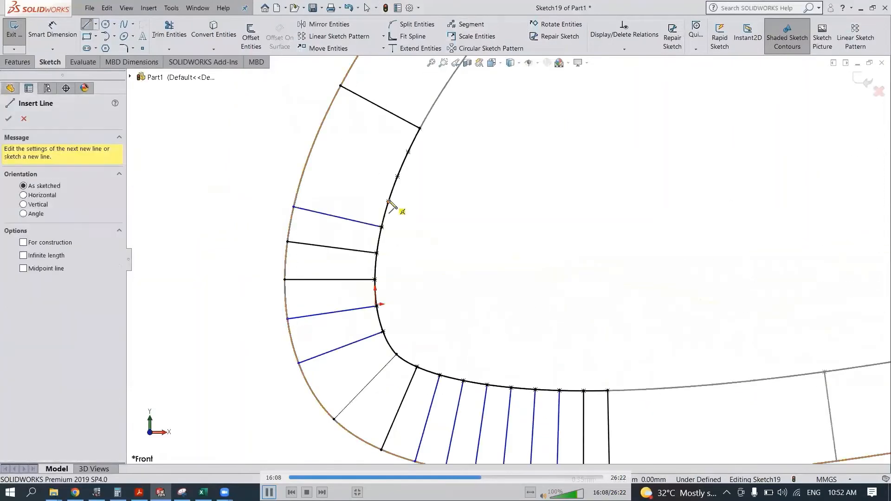
{"action": "left_click", "coordinate": [388, 201]}
{"action": "left_click", "coordinate": [303, 175]}
{"action": "left_click", "coordinate": [397, 177]}
{"action": "left_click", "coordinate": [313, 144]}
{"action": "left_click", "coordinate": [408, 152]}
{"action": "left_click", "coordinate": [326, 112]}
{"action": "scroll", "coordinate": [341, 314], "scroll_direction": "up", "scroll_amount": 10}
{"action": "left_click", "coordinate": [863, 79]}
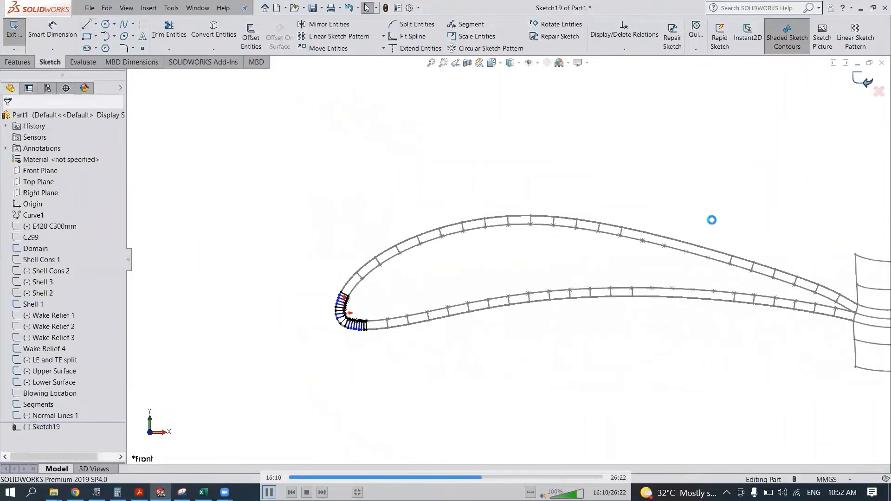
- Rename Sketch19 as Normal Lines 2
{"action": "right_click", "coordinate": [50, 428]}
{"action": "left_click", "coordinate": [93, 419]}
{"action": "type", "text": "Normal Lines 2"}
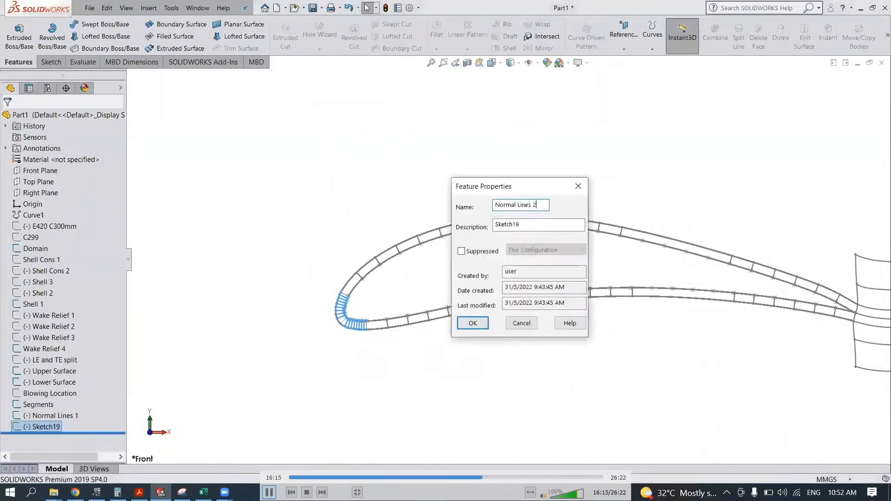
{"action": "key", "text": "Return"}
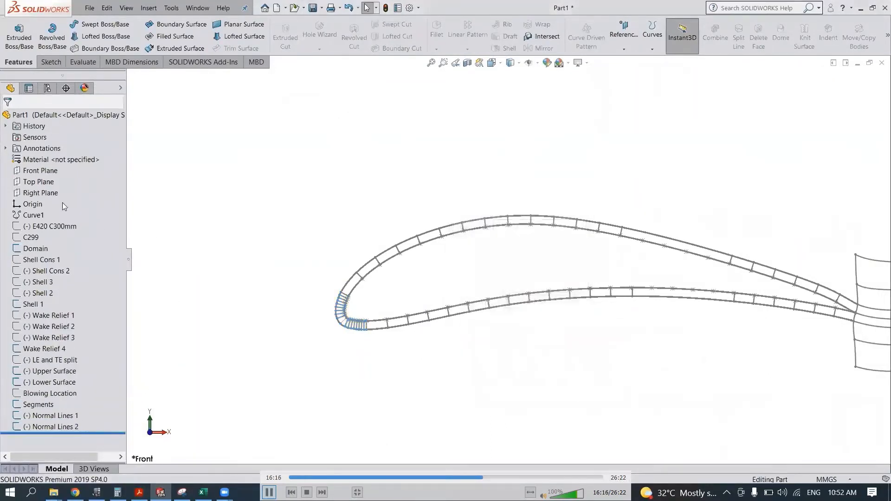
- Start a new sketch on the Front Plane and convert the Normal Lines 1 sketch into sketch entities
{"action": "left_click", "coordinate": [51, 173]}
{"action": "left_click", "coordinate": [64, 158]}
{"action": "left_click", "coordinate": [61, 417]}
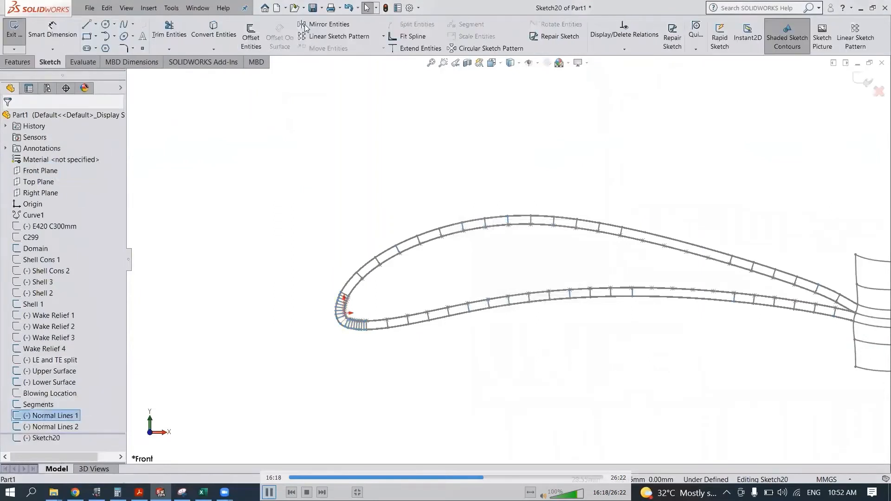
{"action": "left_click", "coordinate": [224, 36]}
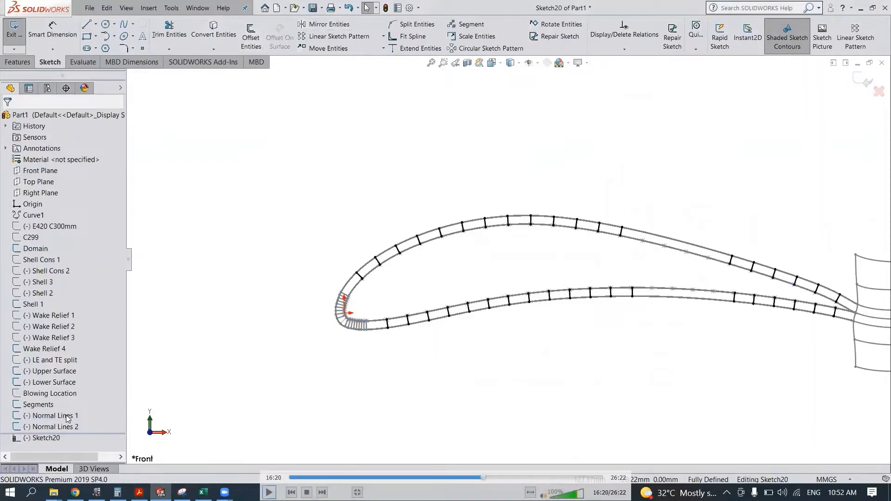
{"action": "key", "text": "space"}
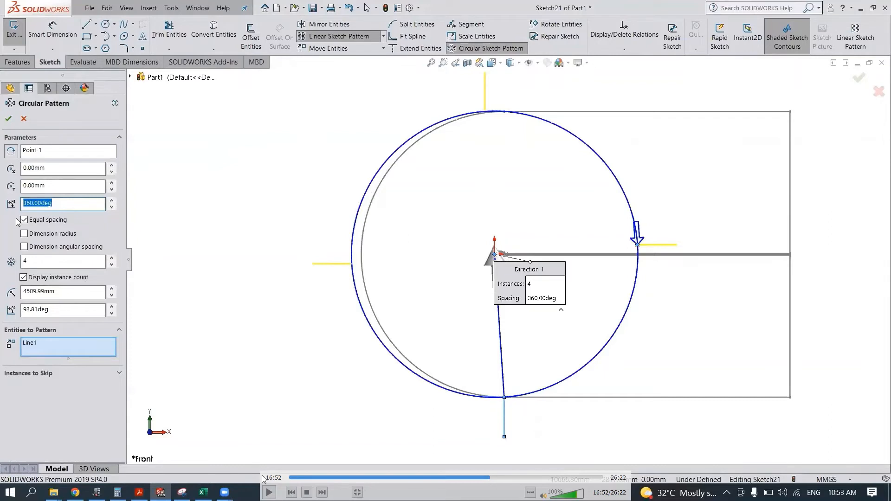
{"action": "left_click", "coordinate": [269, 492]}
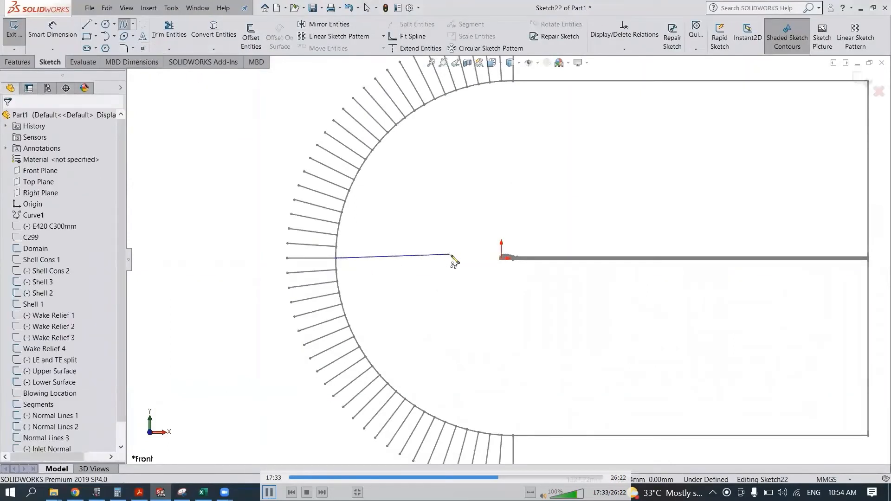
{"action": "key", "text": "space"}
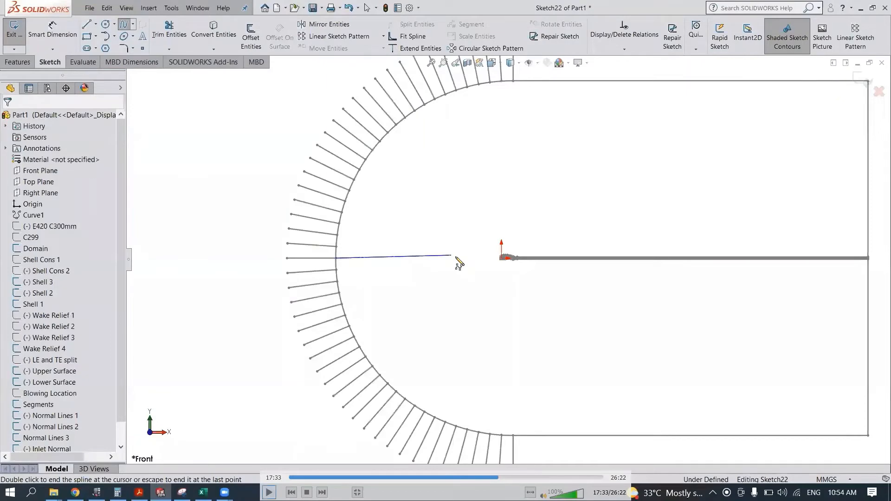
{"action": "key", "text": "space"}
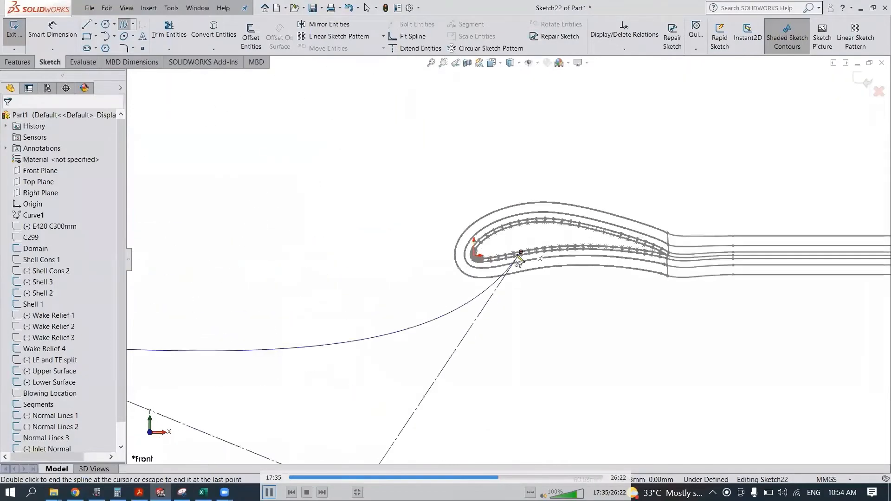
{"action": "key", "text": "space"}
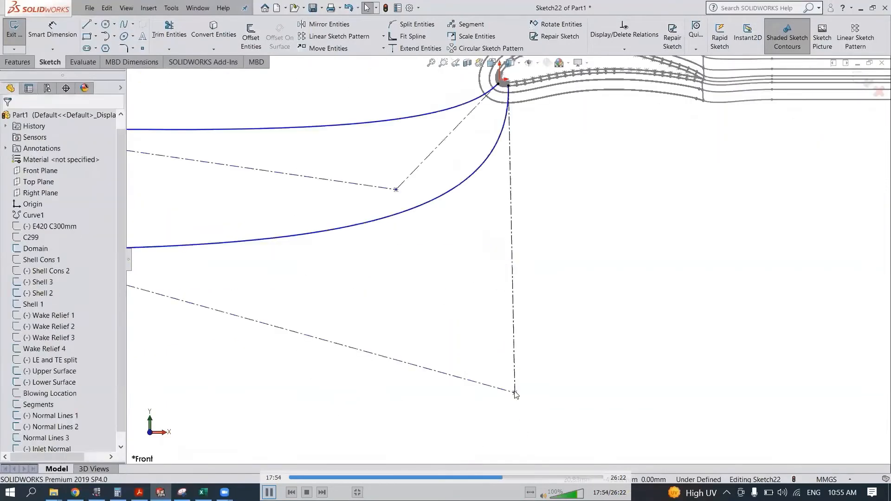
{"action": "key", "text": "space"}
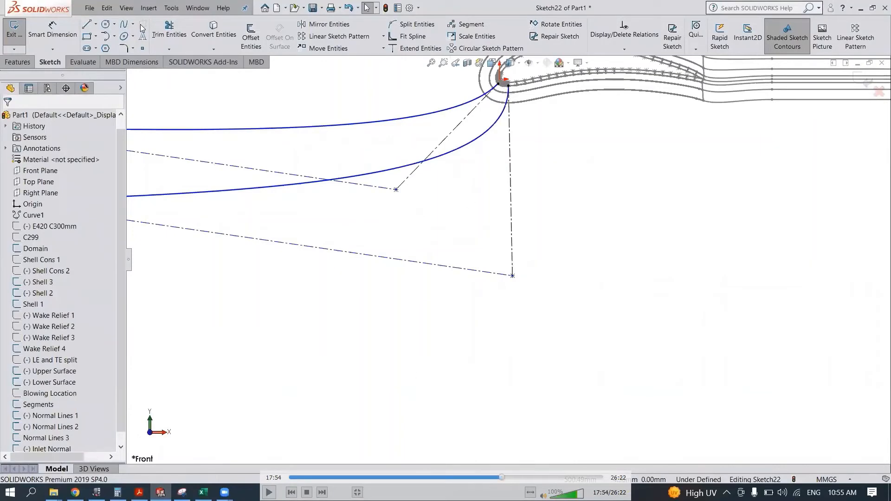
{"action": "left_click", "coordinate": [268, 492]}
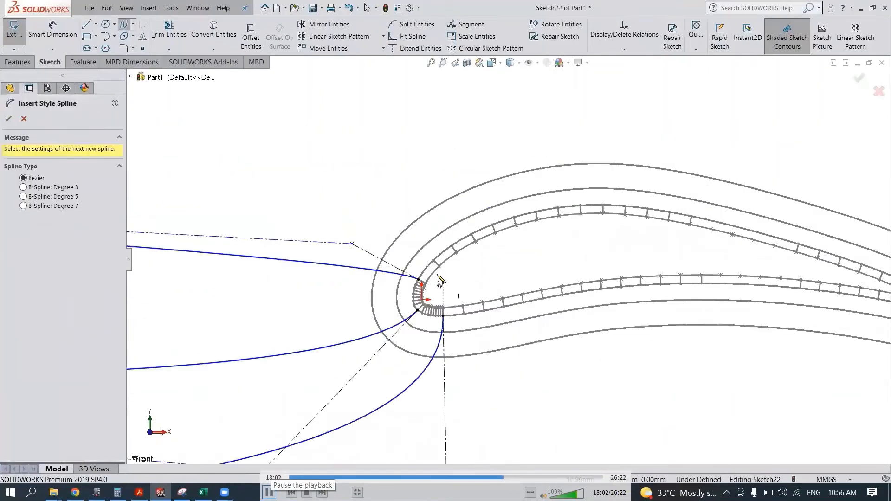
{"action": "left_click", "coordinate": [269, 492]}
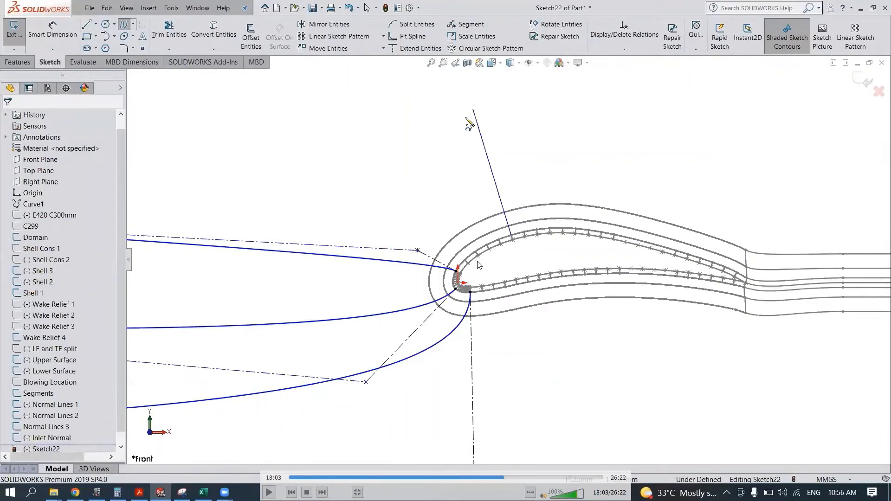
{"action": "left_click", "coordinate": [269, 492]}
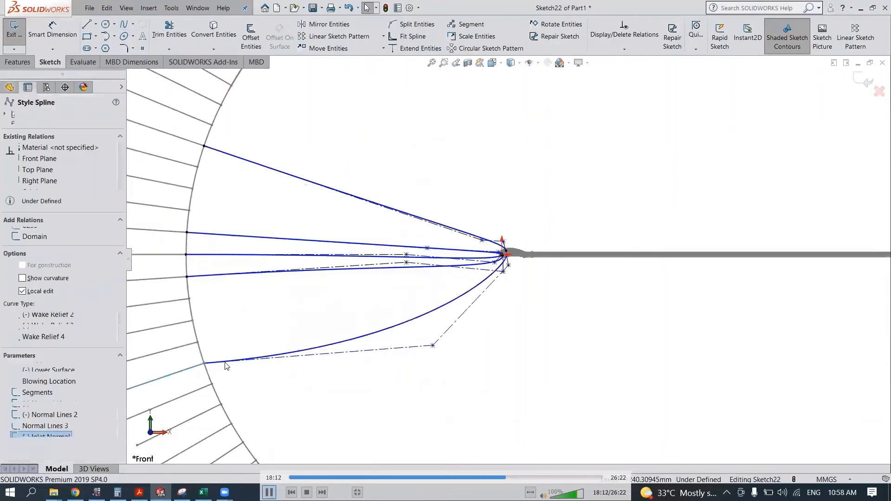
{"action": "key", "text": "space"}
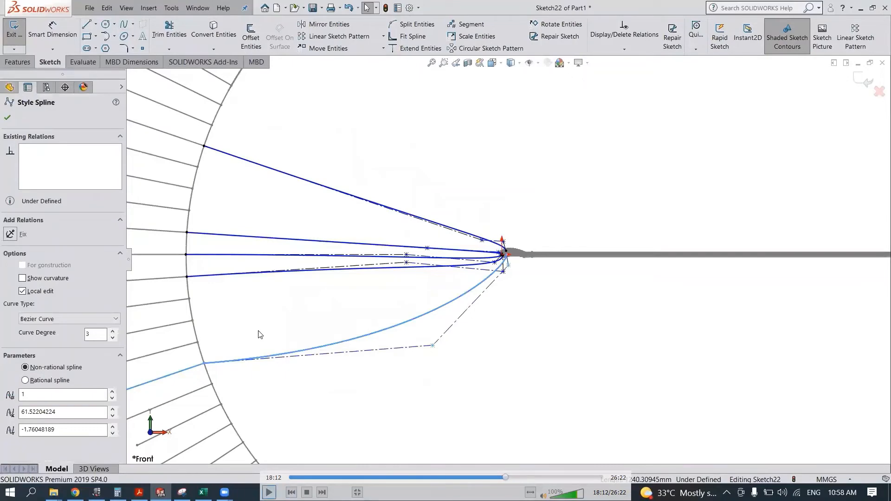
{"action": "key", "text": "space"}
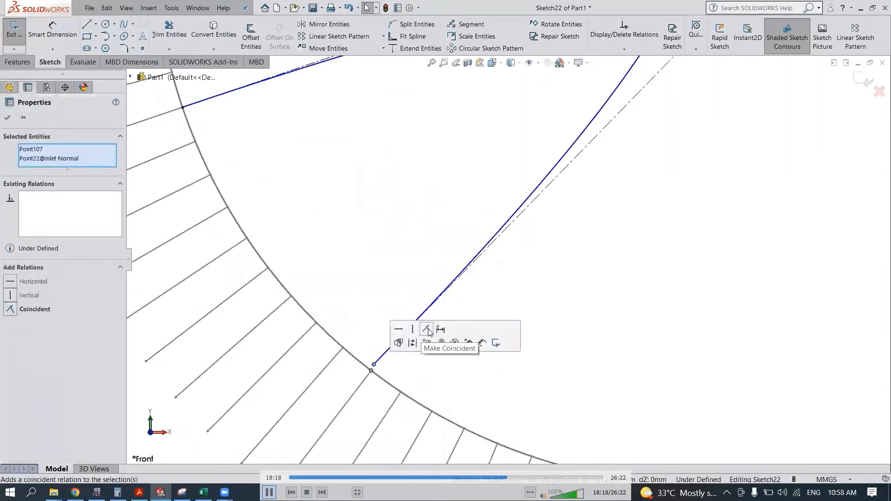
{"action": "key", "text": "space"}
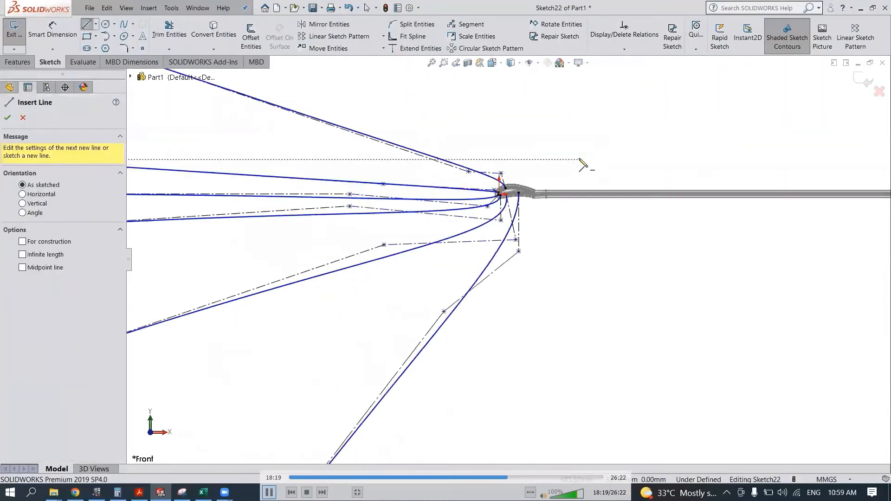
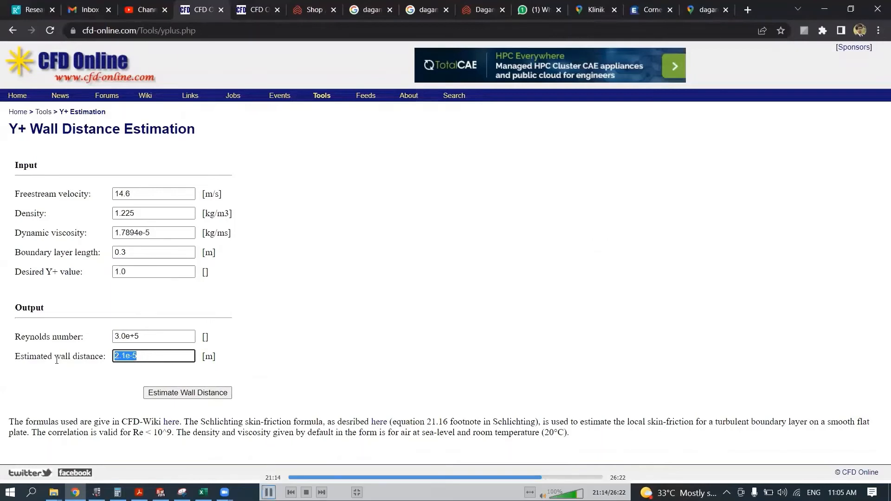
- Look up a metre-to-millimetre converter on the web and convert the estimated wall distance of 2.1e-5 m to millimetres
{"action": "left_click", "coordinate": [260, 13]}
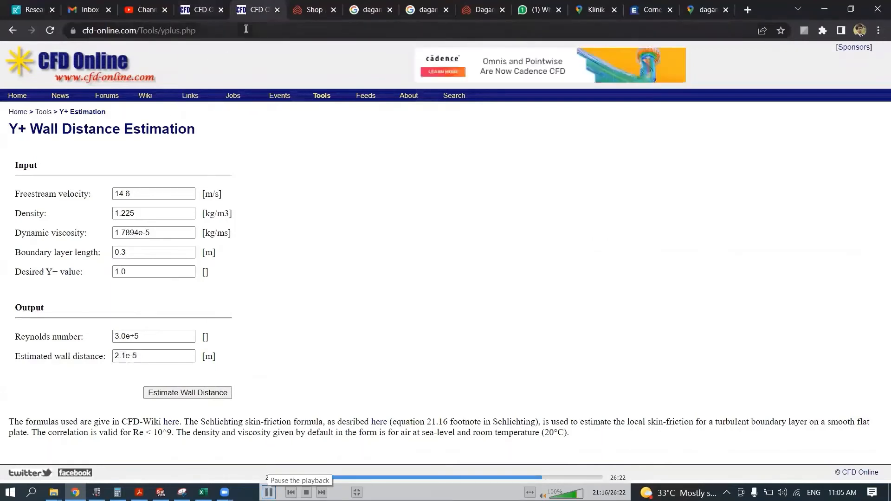
{"action": "left_click", "coordinate": [246, 29]}
{"action": "type", "text": "m to mm"}
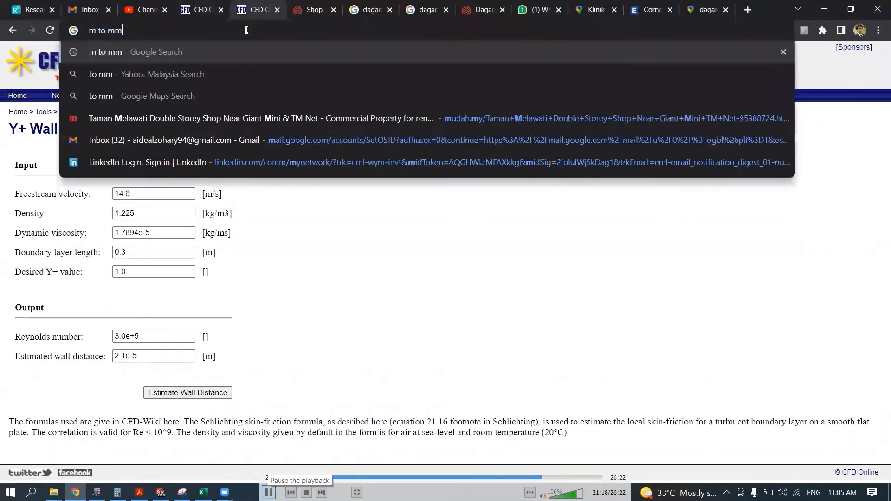
{"action": "key", "text": "Return"}
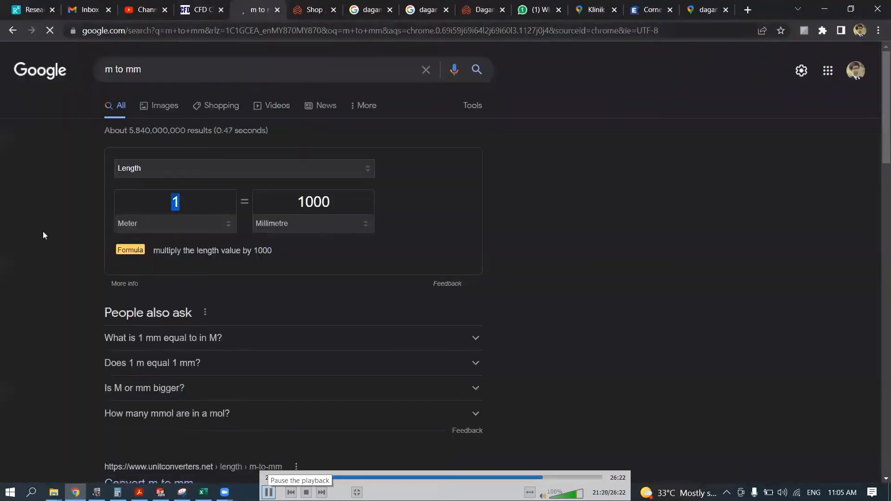
{"action": "type", "text": "2.1e-5"}
{"action": "left_click_drag", "start_coordinate": [286, 202], "coordinate": [358, 213]}
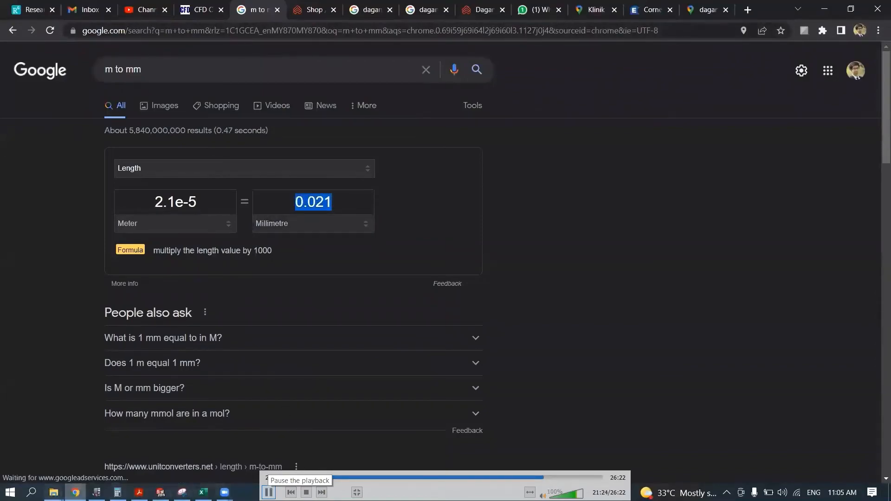
- Switch to SOLIDWORKS, start a Front Plane sketch, and convert the Lower Surface spline and the two normal lines bounding the middle section
{"action": "left_click", "coordinate": [74, 493]}
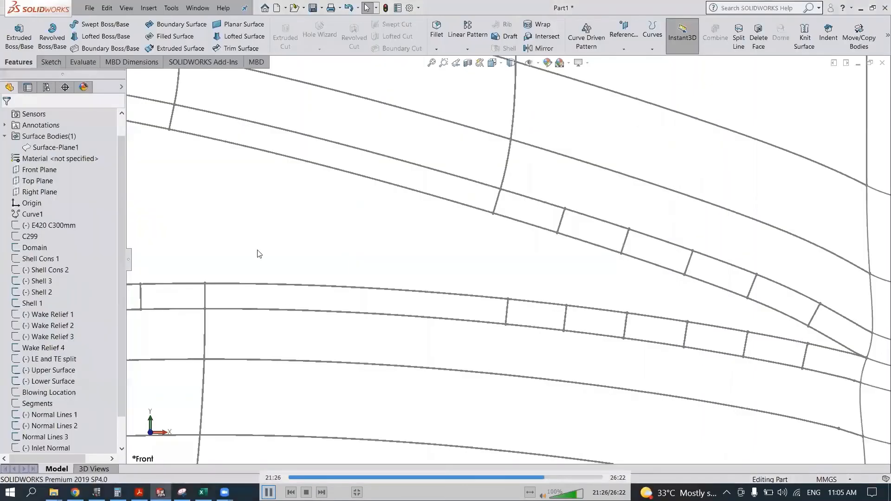
{"action": "left_click", "coordinate": [39, 169]}
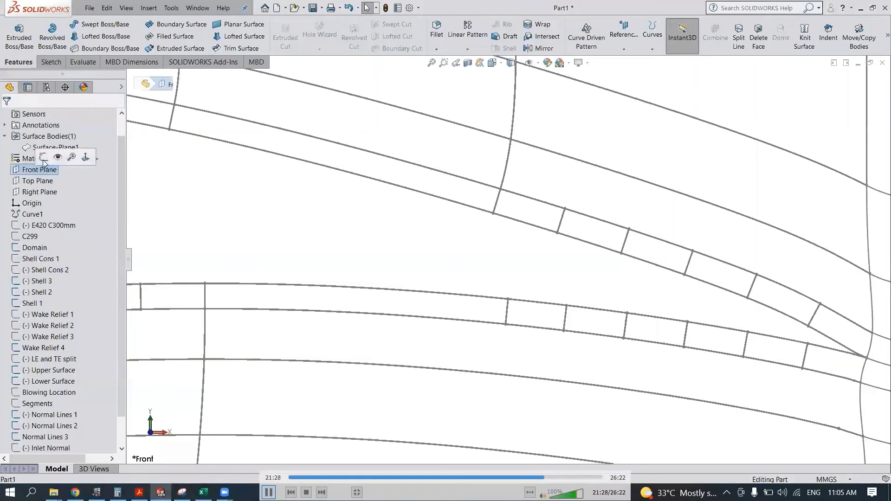
{"action": "left_click", "coordinate": [44, 159]}
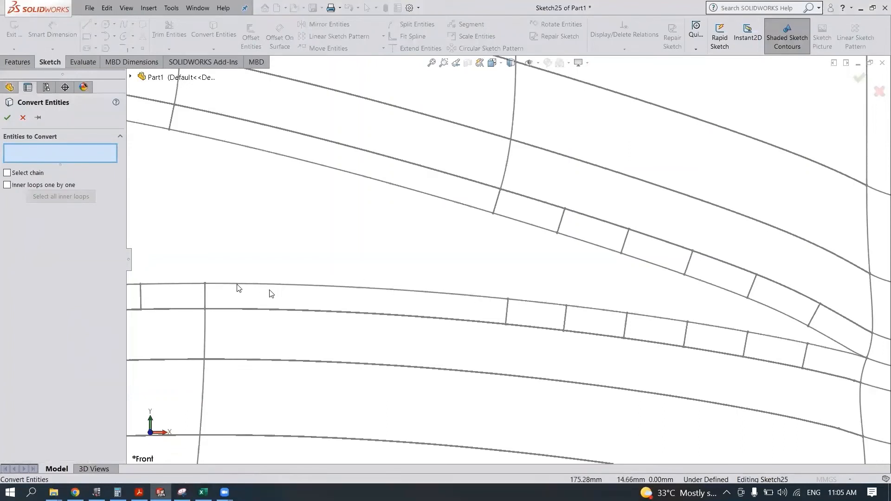
{"action": "left_click", "coordinate": [242, 285]}
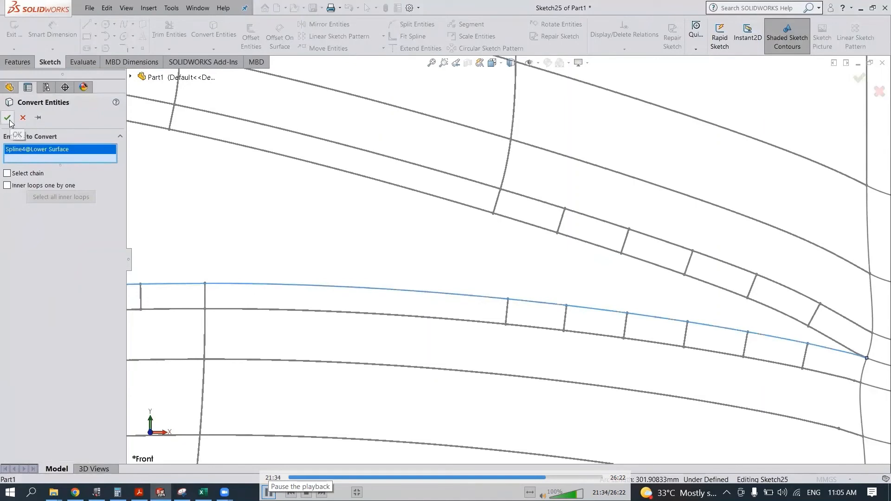
{"action": "left_click", "coordinate": [140, 293]}
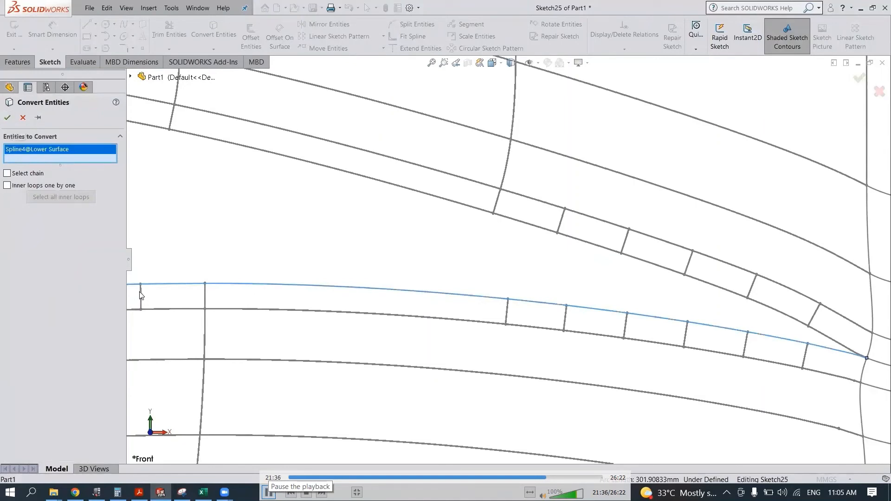
{"action": "left_click", "coordinate": [566, 318]}
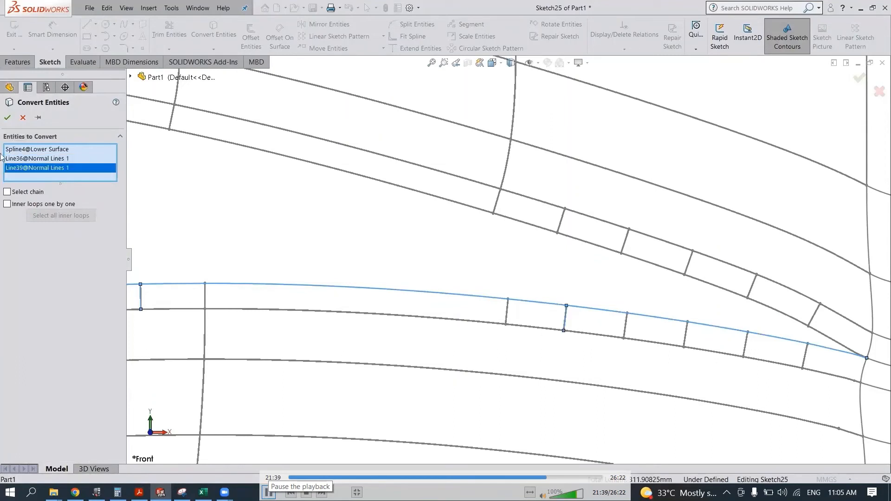
{"action": "left_click", "coordinate": [8, 118]}
- Trim the converted spline outside the two normal lines and trim away both lines, keeping only the spline between them
{"action": "left_click", "coordinate": [174, 29]}
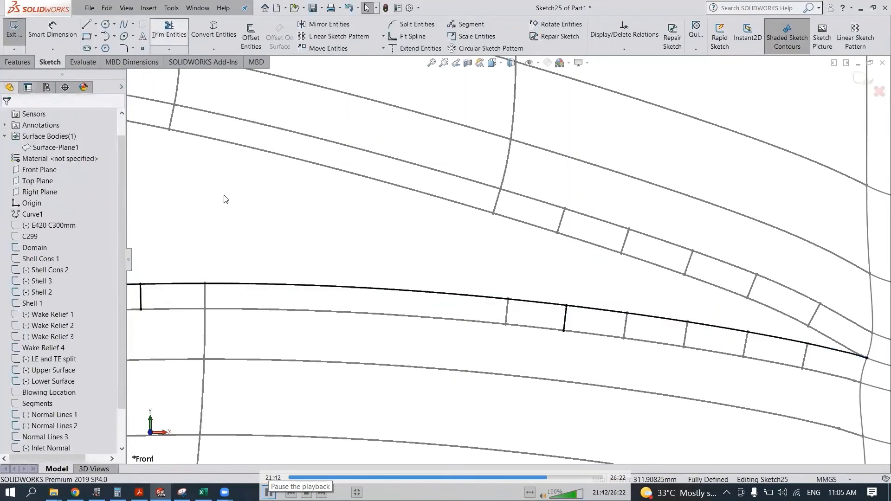
{"action": "key", "text": "z"}
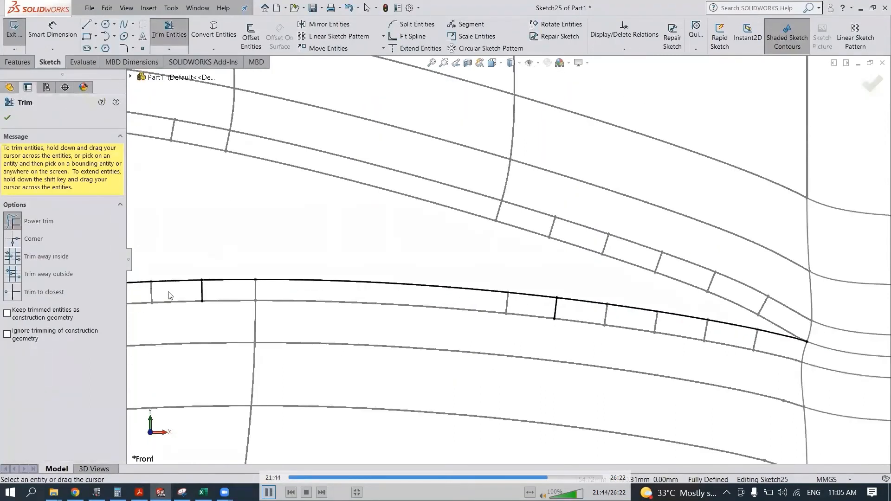
{"action": "left_click_drag", "start_coordinate": [170, 296], "coordinate": [403, 278]}
{"action": "mouse_move", "coordinate": [510, 262]}
{"action": "left_mouse_down"}
{"action": "mouse_move", "coordinate": [569, 318]}
{"action": "mouse_move", "coordinate": [534, 320]}
{"action": "left_mouse_up"}
{"action": "key", "text": "Escape"}
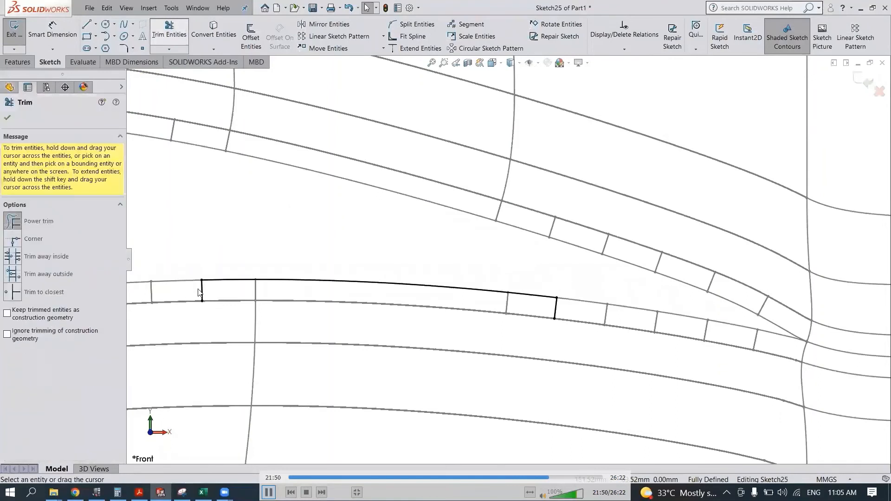
{"action": "left_click_drag", "start_coordinate": [216, 288], "coordinate": [184, 297]}
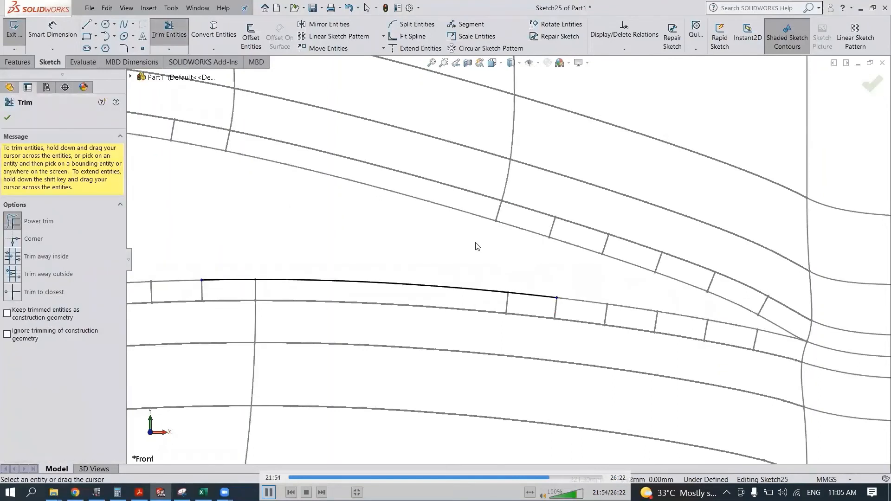
- Offset the trimmed lower-surface spline 0.021 mm downward in one direction only and exit the sketch
{"action": "scroll", "coordinate": [476, 245], "scroll_direction": "down", "scroll_amount": 2}
{"action": "left_click", "coordinate": [251, 37]}
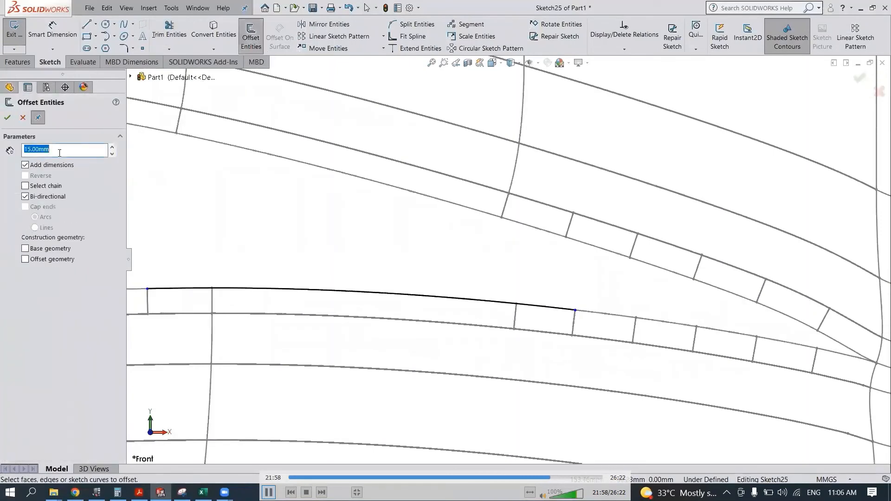
{"action": "left_click", "coordinate": [60, 150]}
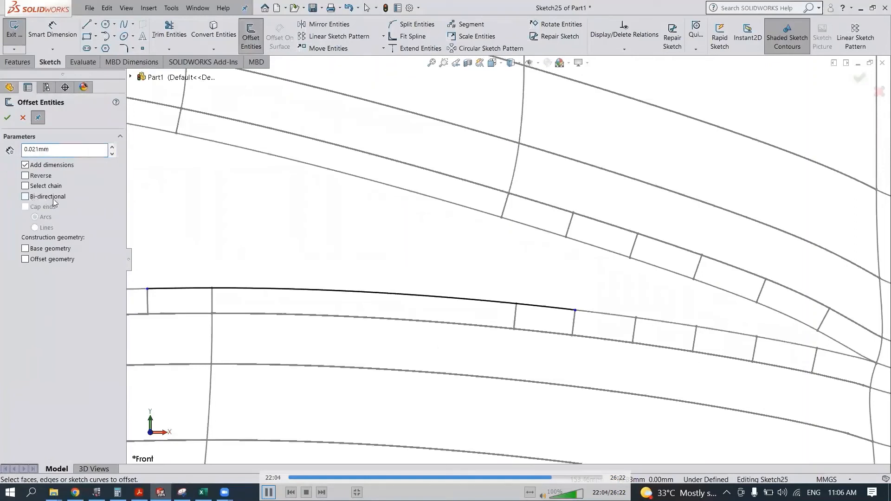
{"action": "left_click", "coordinate": [239, 289]}
{"action": "scroll", "coordinate": [232, 299], "scroll_direction": "down", "scroll_amount": 3}
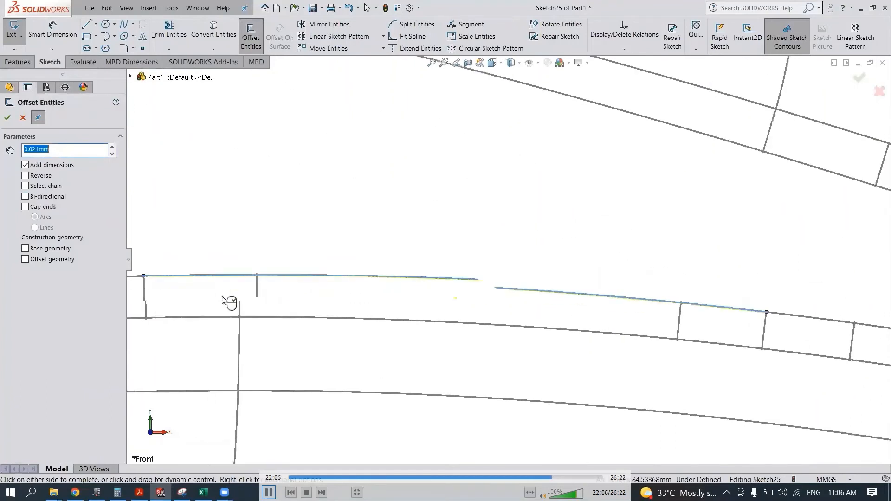
{"action": "scroll", "coordinate": [254, 274], "scroll_direction": "down", "scroll_amount": 5}
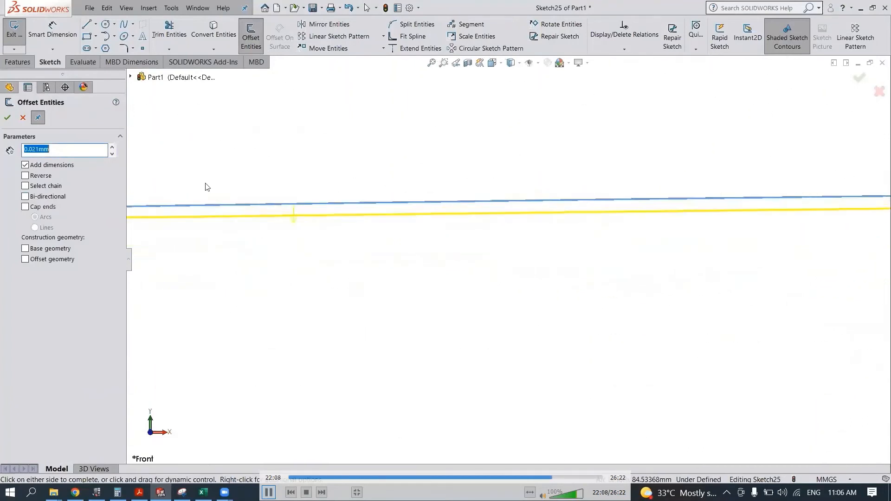
{"action": "left_click", "coordinate": [7, 118]}
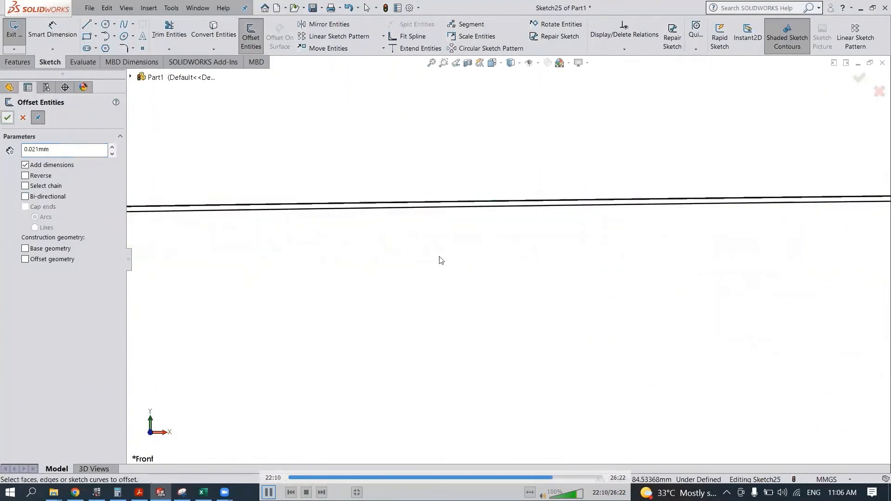
{"action": "scroll", "coordinate": [447, 263], "scroll_direction": "up", "scroll_amount": 3}
{"action": "scroll", "coordinate": [461, 267], "scroll_direction": "up", "scroll_amount": 2}
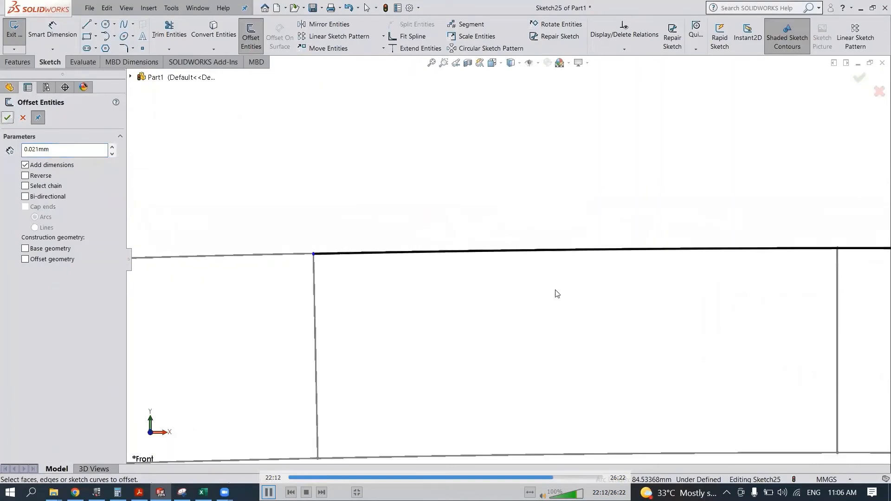
{"action": "scroll", "coordinate": [604, 297], "scroll_direction": "up", "scroll_amount": 4}
{"action": "scroll", "coordinate": [780, 272], "scroll_direction": "down", "scroll_amount": 1}
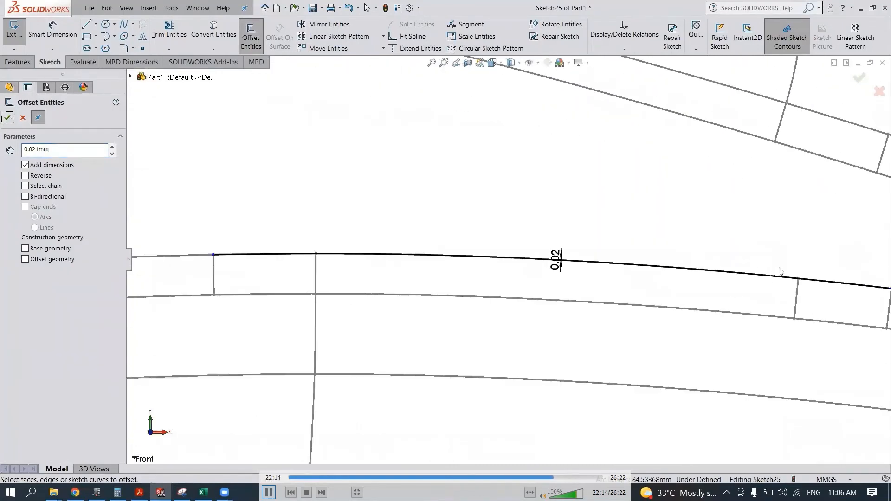
{"action": "left_click", "coordinate": [861, 79]}
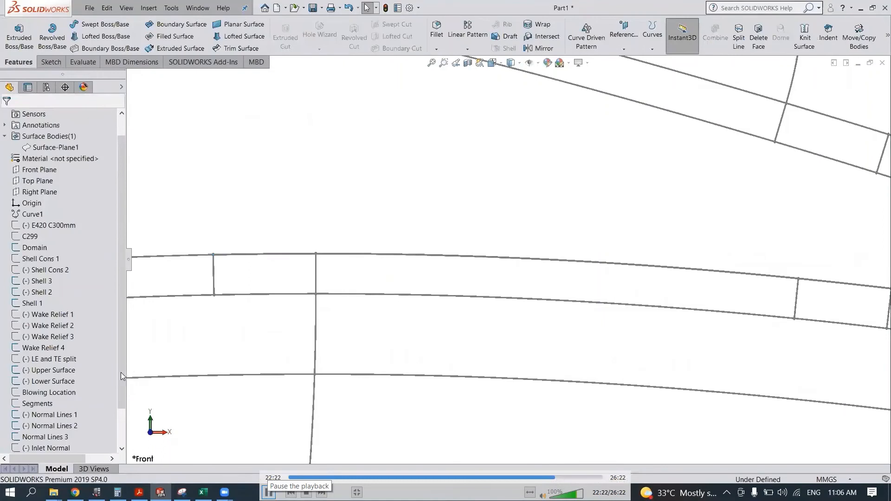
- Rename Sketch25 as Offset 1
{"action": "left_click_drag", "start_coordinate": [121, 376], "coordinate": [106, 427]}
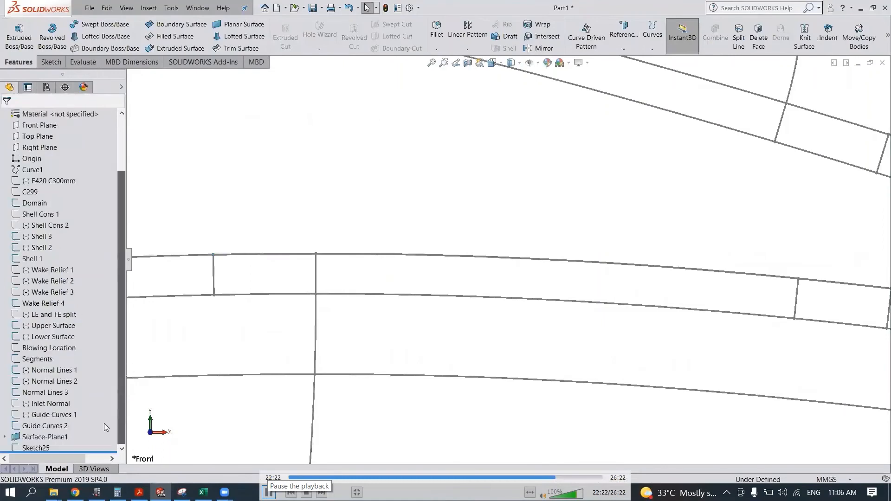
{"action": "right_click", "coordinate": [34, 449]}
{"action": "left_click", "coordinate": [60, 422]}
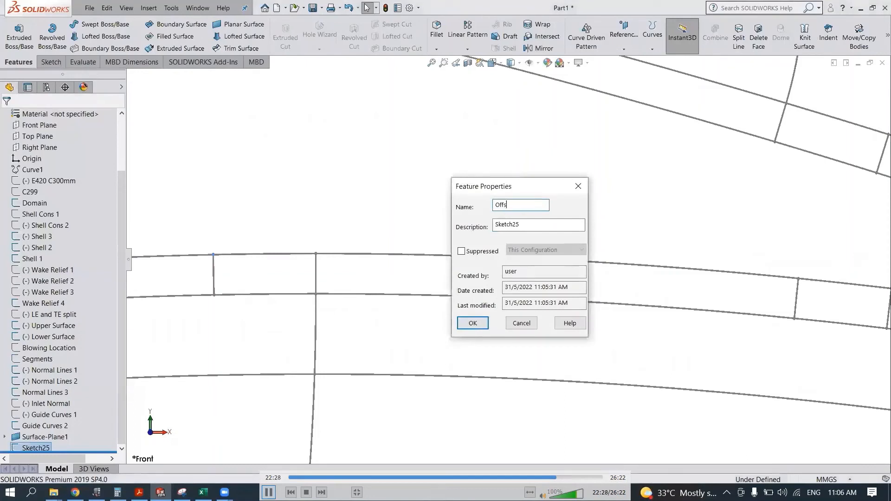
{"action": "key", "text": "Return"}
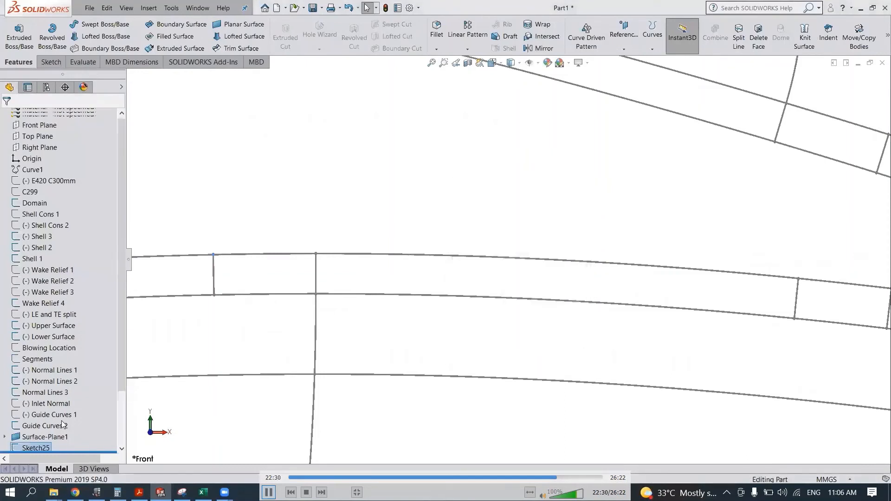
{"action": "left_click", "coordinate": [227, 284]}
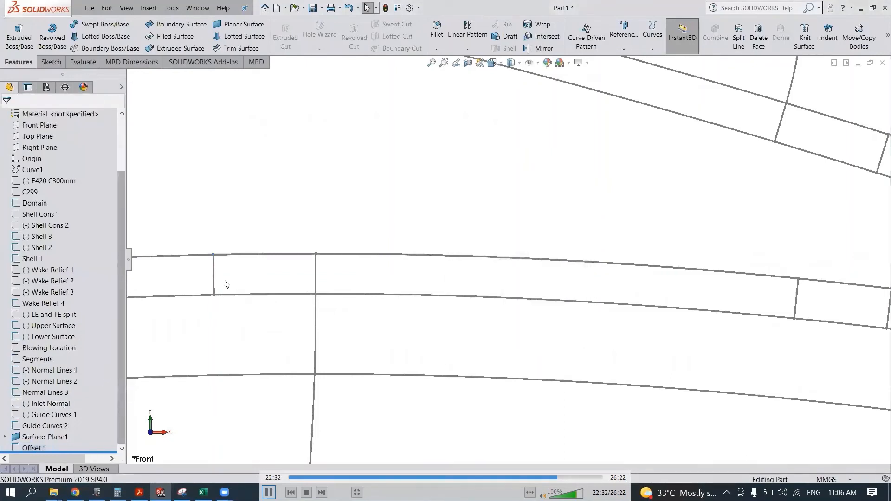
- Start a new sketch on the Front Plane and convert the Offset 1 spline and the normal line crossing it
{"action": "left_click", "coordinate": [48, 127]}
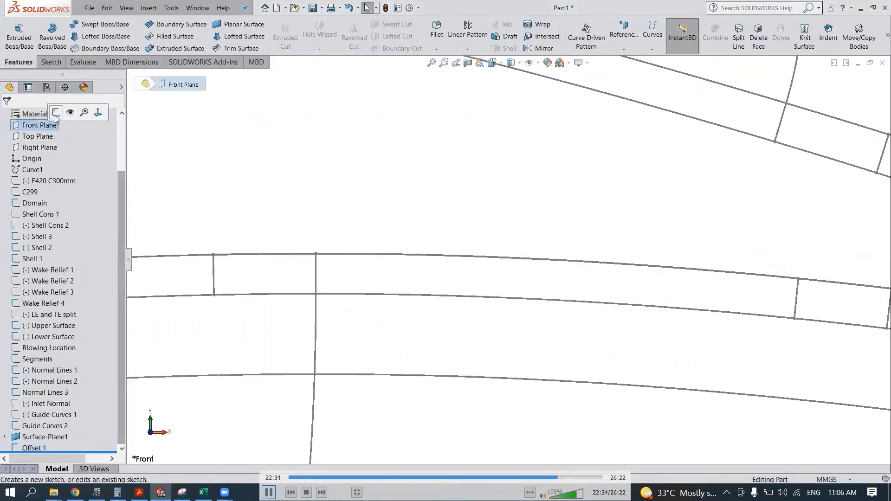
{"action": "left_click", "coordinate": [55, 114]}
{"action": "left_click", "coordinate": [213, 31]}
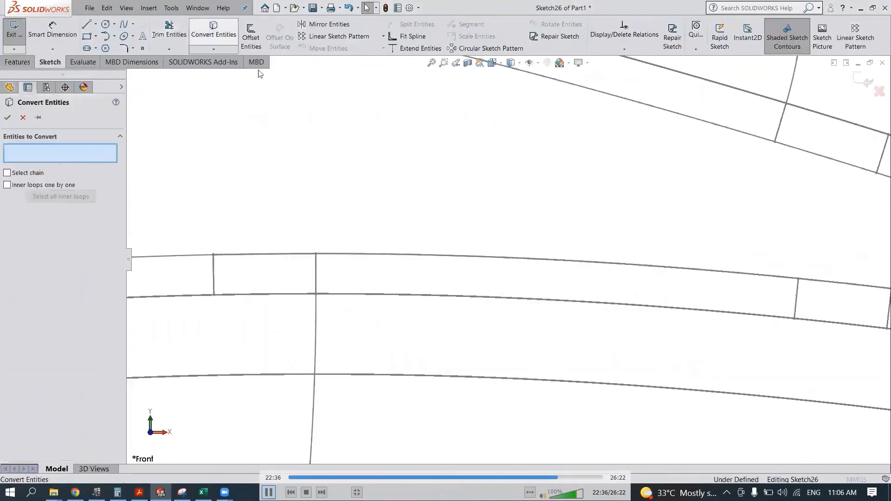
{"action": "scroll", "coordinate": [339, 269], "scroll_direction": "down", "scroll_amount": 5}
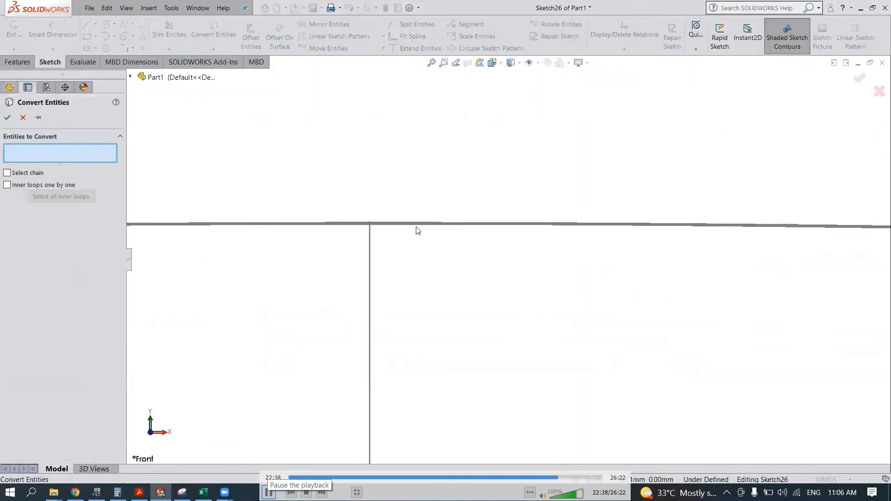
{"action": "scroll", "coordinate": [368, 251], "scroll_direction": "down", "scroll_amount": 2}
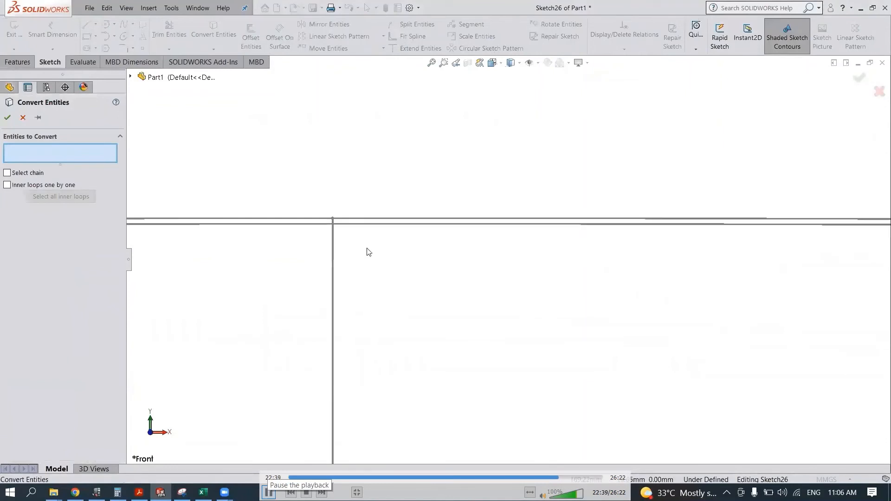
{"action": "left_click", "coordinate": [353, 221]}
{"action": "left_click", "coordinate": [332, 234]}
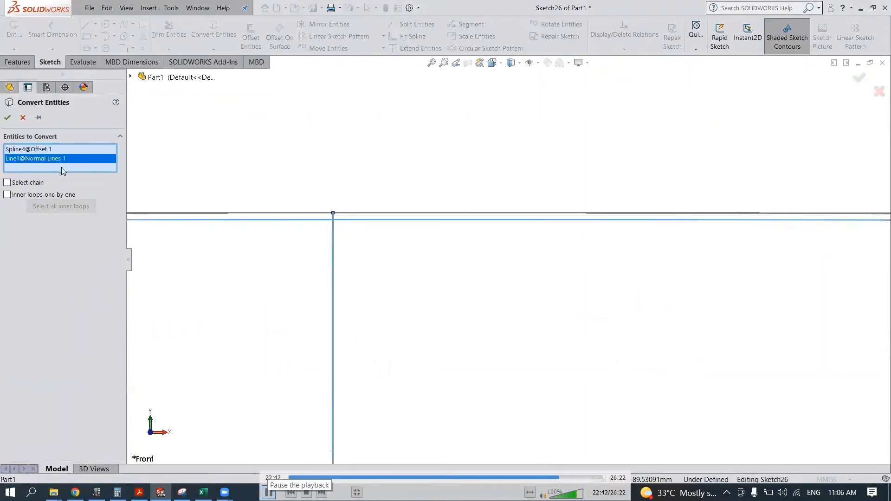
{"action": "left_click", "coordinate": [8, 119]}
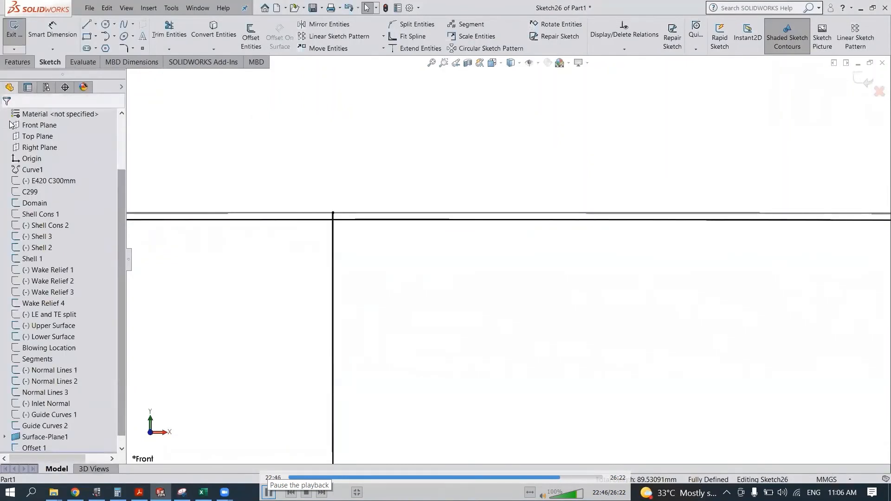
- Trim the converted offset spline on the leading-edge side of the crossing normal line, and trim away that line completely
{"action": "left_click", "coordinate": [169, 30]}
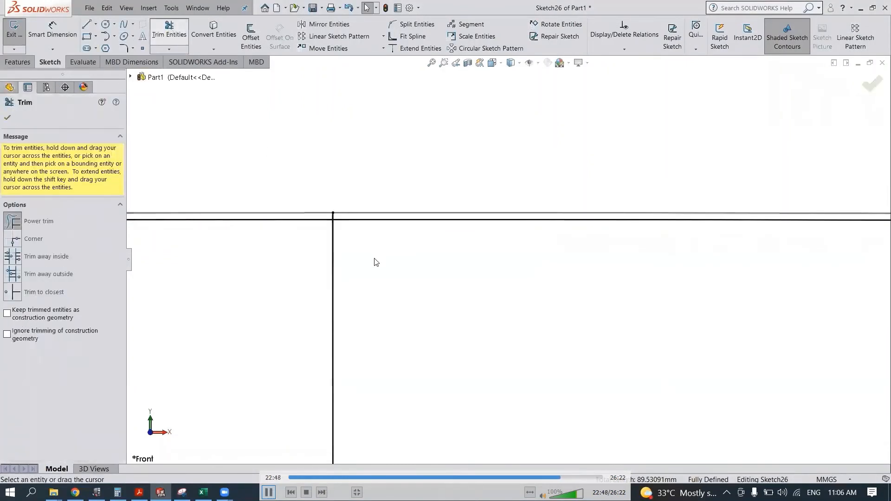
{"action": "scroll", "coordinate": [371, 258], "scroll_direction": "down", "scroll_amount": 3}
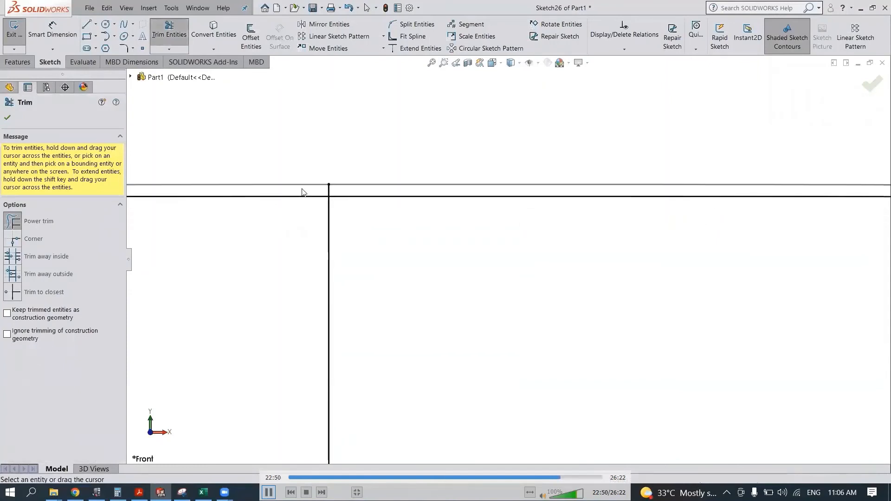
{"action": "left_click_drag", "start_coordinate": [302, 196], "coordinate": [302, 186]}
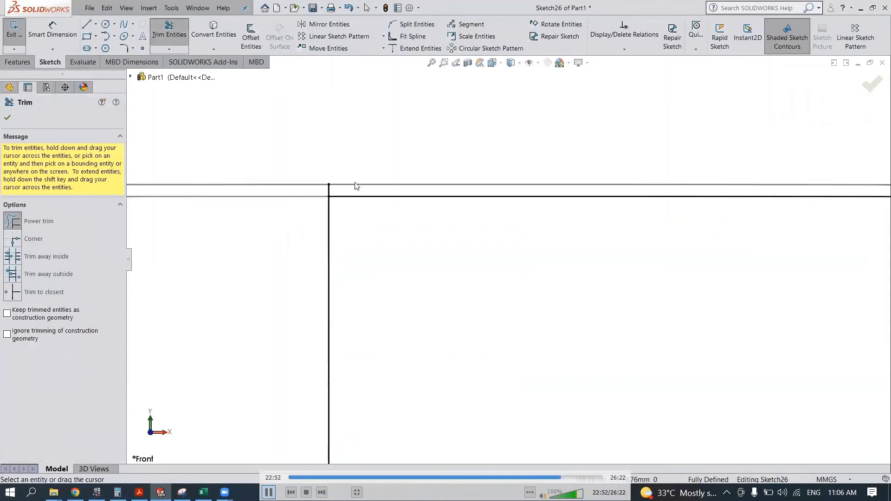
{"action": "left_click_drag", "start_coordinate": [360, 174], "coordinate": [314, 196]}
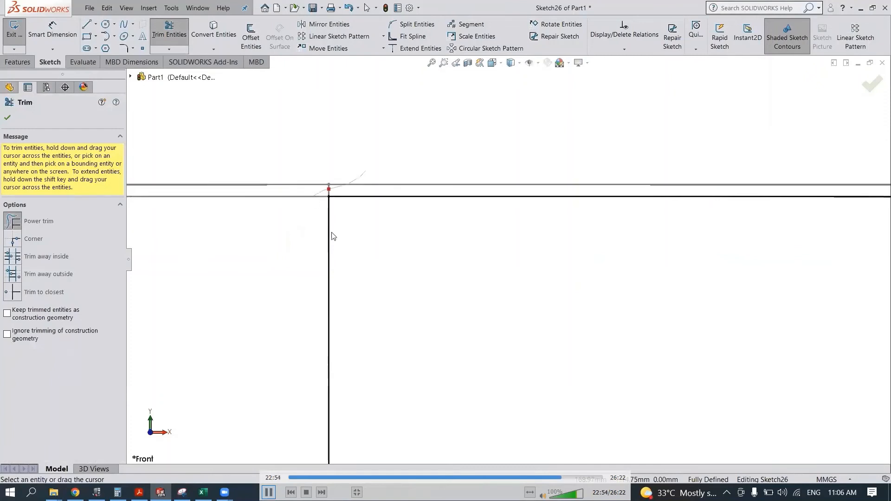
{"action": "left_click_drag", "start_coordinate": [374, 258], "coordinate": [273, 292]}
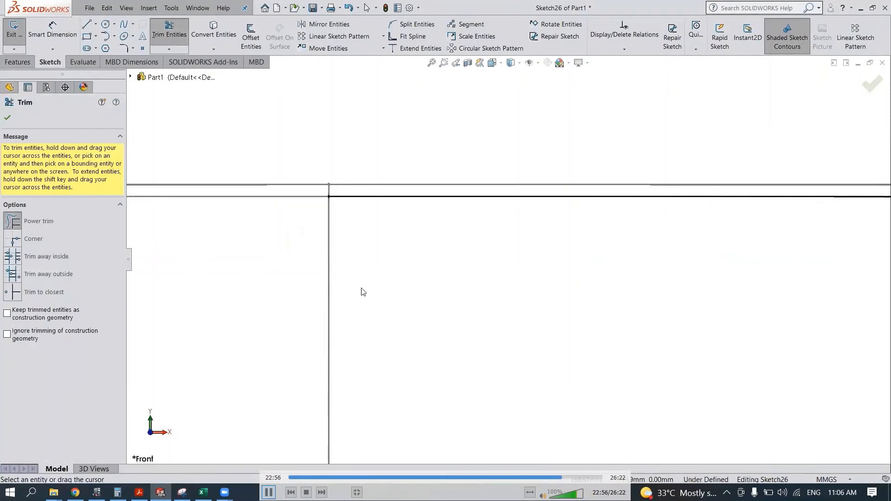
- Convert the next normal line crossing the offset spline toward the trailing edge into the sketch
{"action": "scroll", "coordinate": [363, 291], "scroll_direction": "down", "scroll_amount": 5}
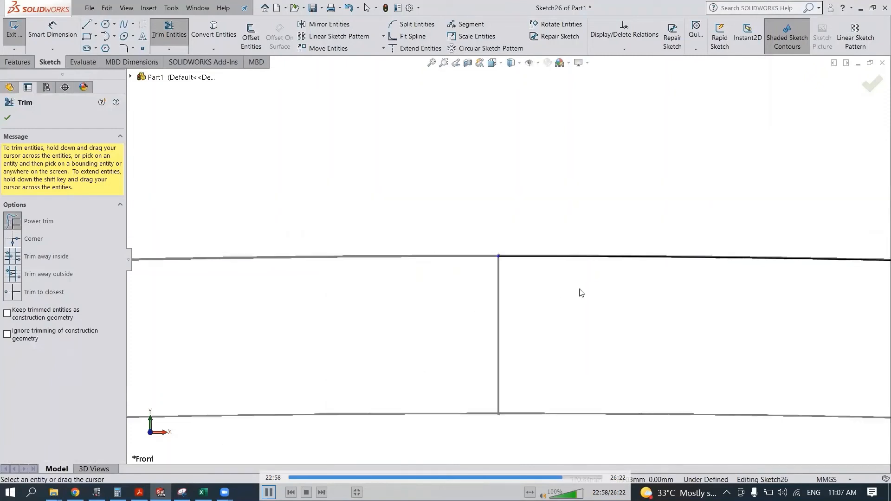
{"action": "scroll", "coordinate": [617, 291], "scroll_direction": "down", "scroll_amount": 6}
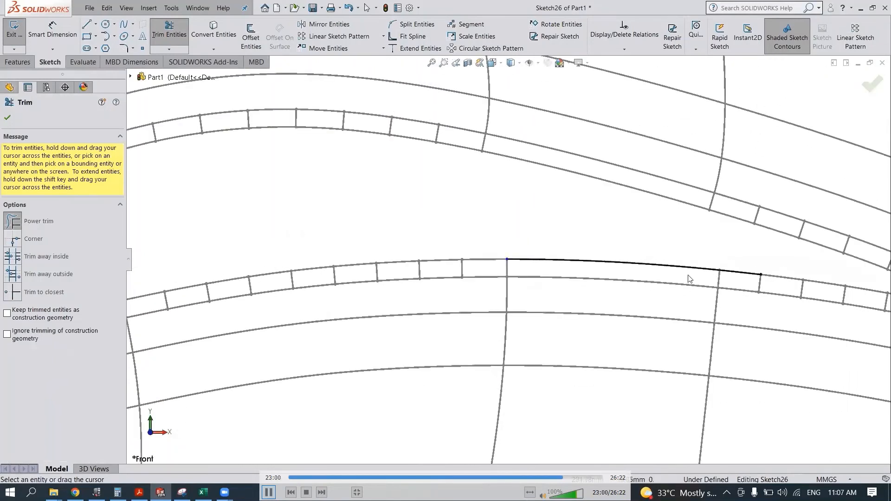
{"action": "scroll", "coordinate": [736, 279], "scroll_direction": "up", "scroll_amount": 3}
{"action": "scroll", "coordinate": [551, 239], "scroll_direction": "up", "scroll_amount": 4}
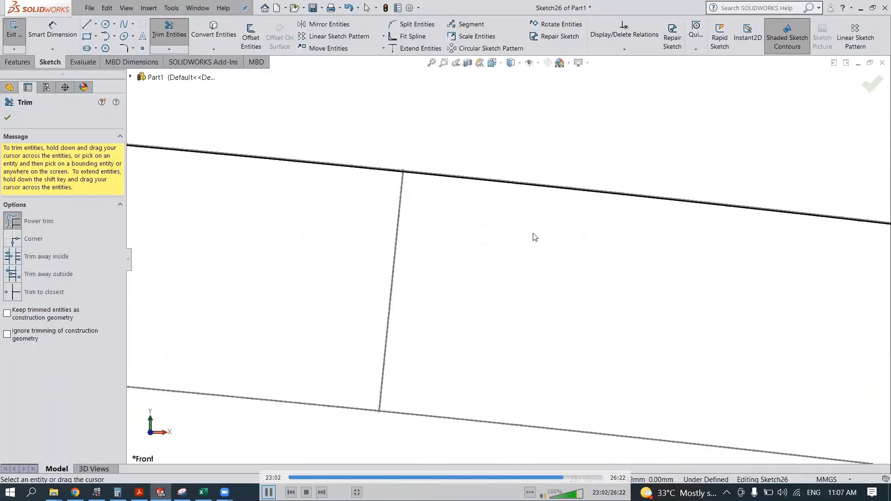
{"action": "scroll", "coordinate": [413, 200], "scroll_direction": "up", "scroll_amount": 3}
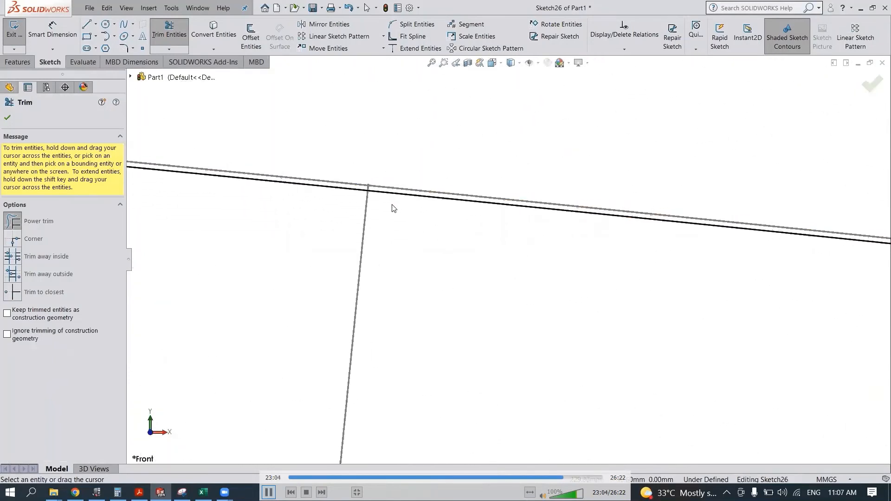
{"action": "key", "text": "Escape"}
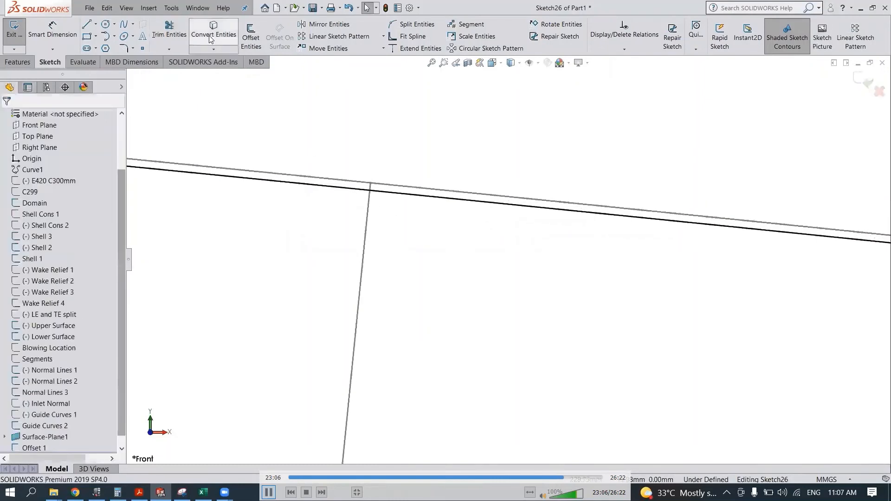
{"action": "left_click", "coordinate": [368, 204]}
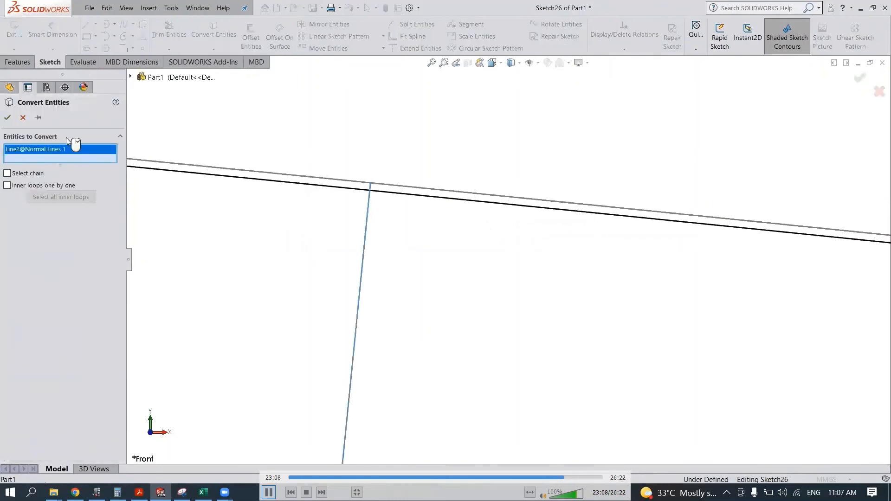
{"action": "left_click", "coordinate": [8, 117]}
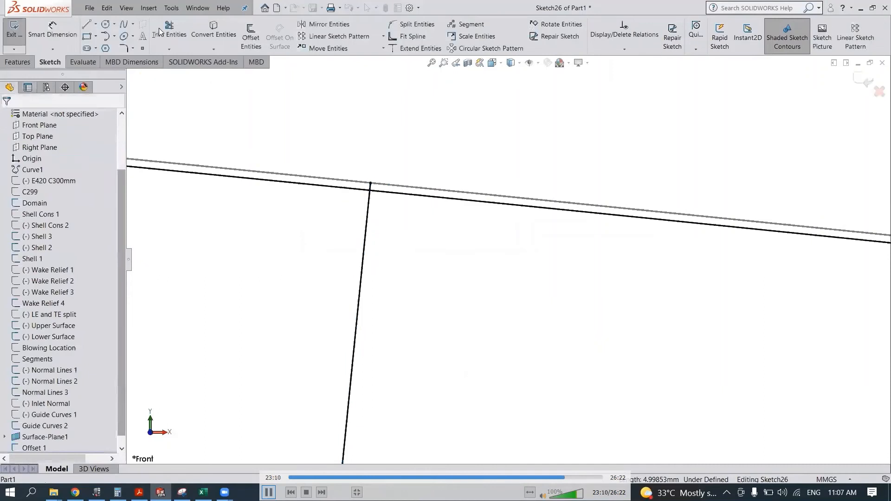
- Trim the offset spline beyond the second normal line toward the trailing edge, trim away that line, and exit the sketch
{"action": "left_click", "coordinate": [169, 35]}
{"action": "left_click_drag", "start_coordinate": [359, 145], "coordinate": [356, 181]}
{"action": "scroll", "coordinate": [380, 151], "scroll_direction": "down", "scroll_amount": 2}
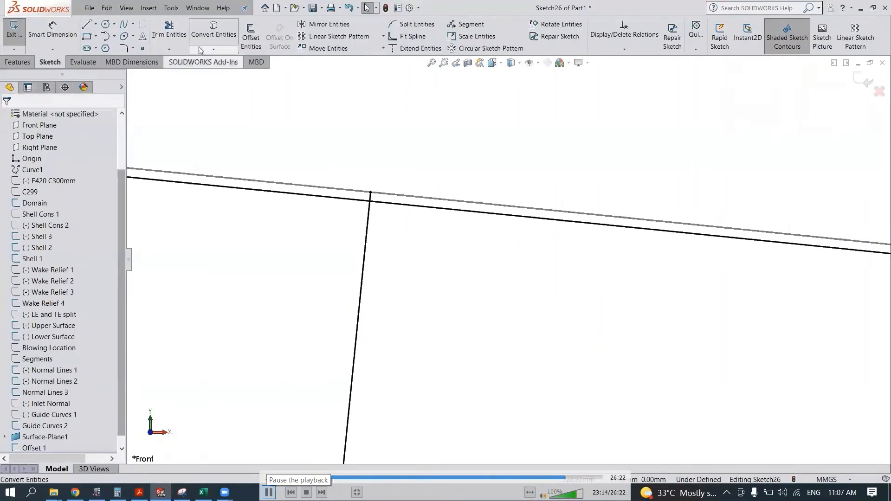
{"action": "left_click", "coordinate": [179, 37]}
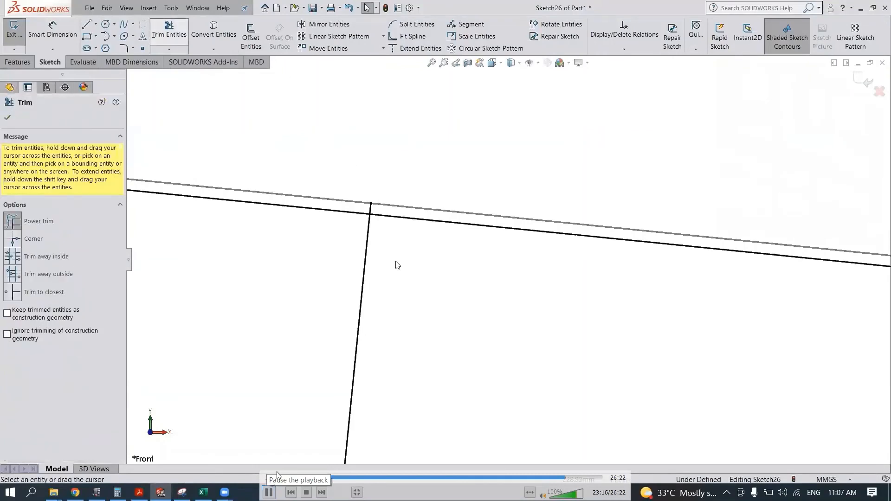
{"action": "left_click_drag", "start_coordinate": [403, 235], "coordinate": [420, 188]}
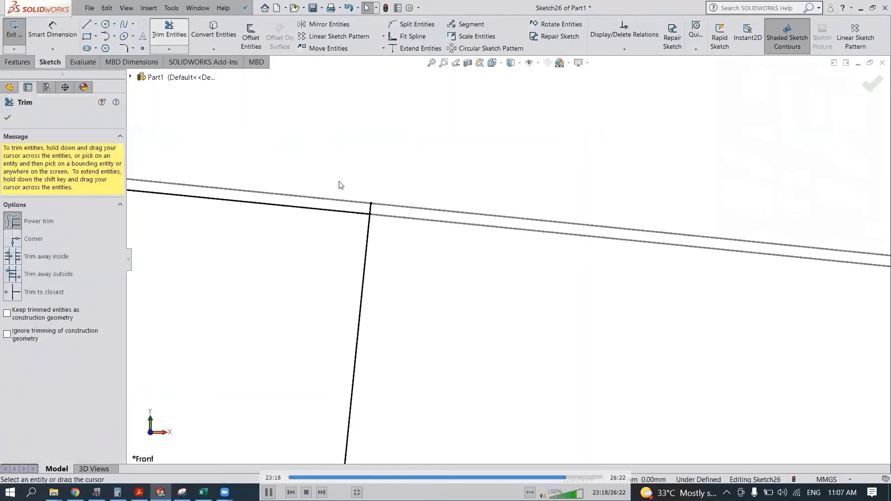
{"action": "left_click_drag", "start_coordinate": [350, 189], "coordinate": [377, 208]}
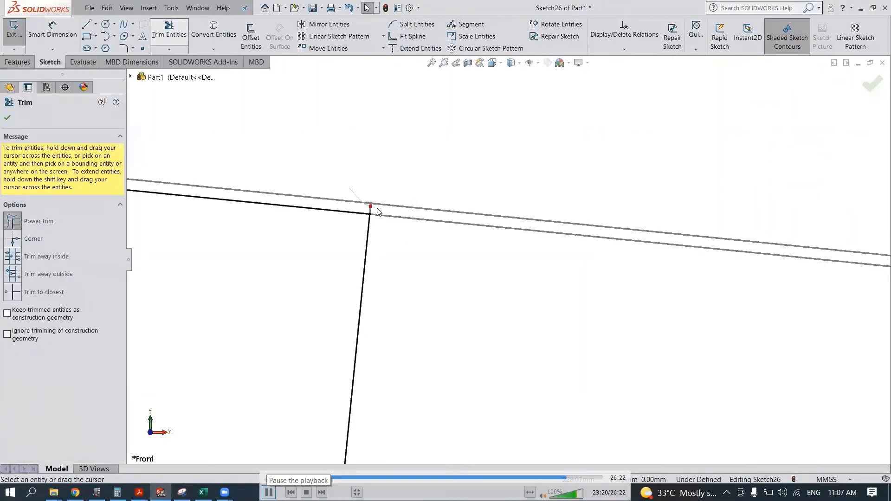
{"action": "left_click_drag", "start_coordinate": [409, 258], "coordinate": [318, 305]}
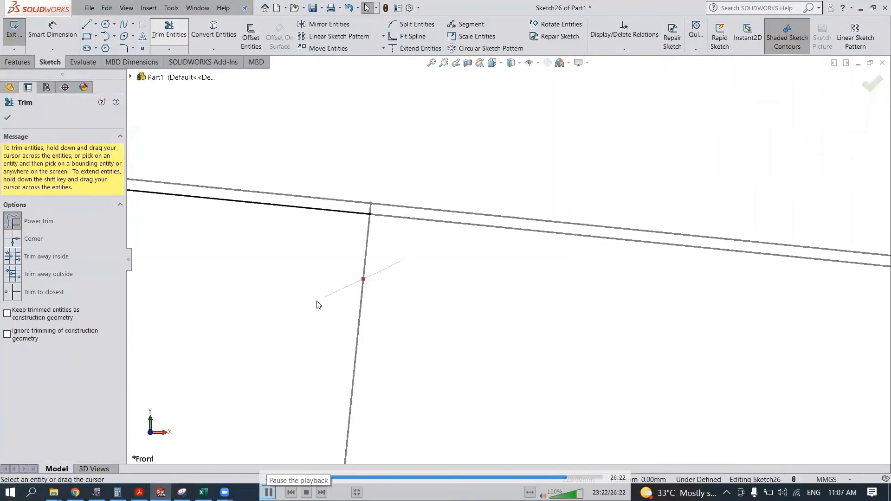
{"action": "left_click", "coordinate": [865, 86]}
{"action": "left_click", "coordinate": [863, 83]}
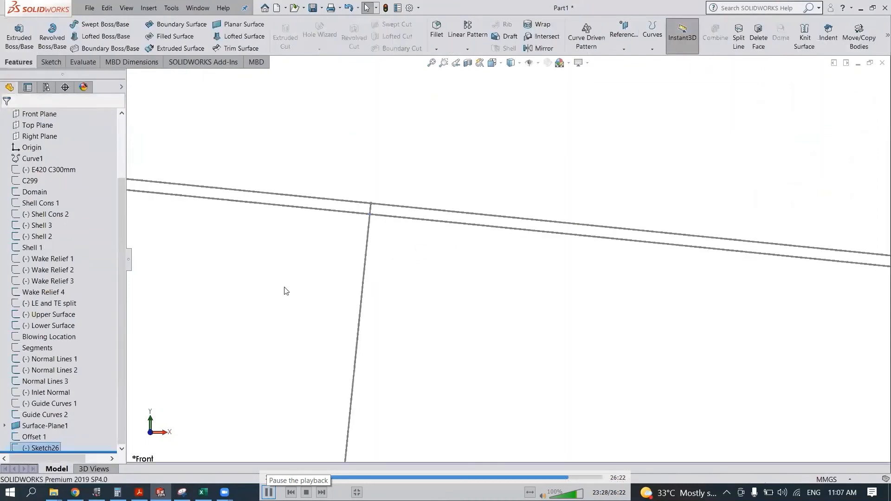
- Rename Sketch26 as Y plus 1
{"action": "left_click_drag", "start_coordinate": [123, 398], "coordinate": [117, 422]}
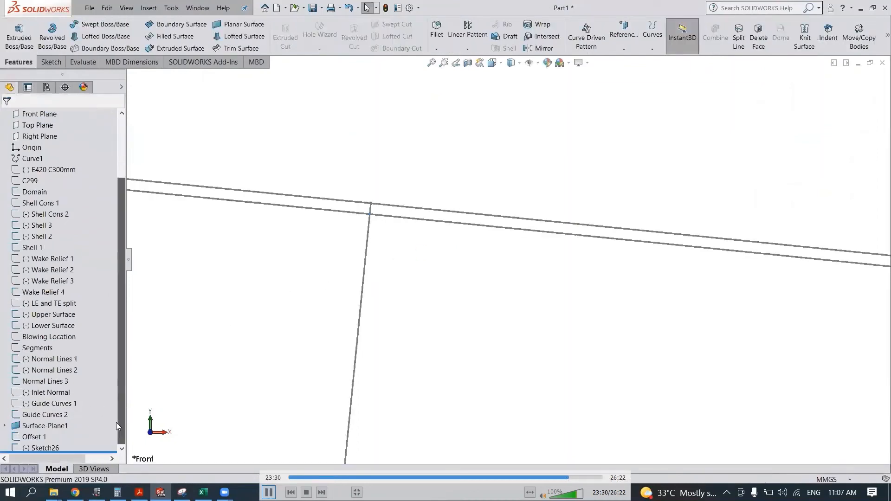
{"action": "right_click", "coordinate": [57, 447]}
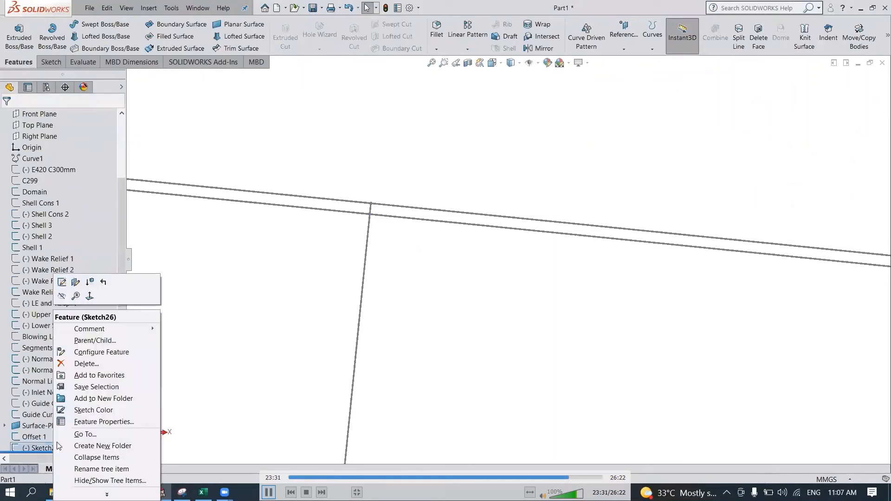
{"action": "left_click", "coordinate": [75, 423]}
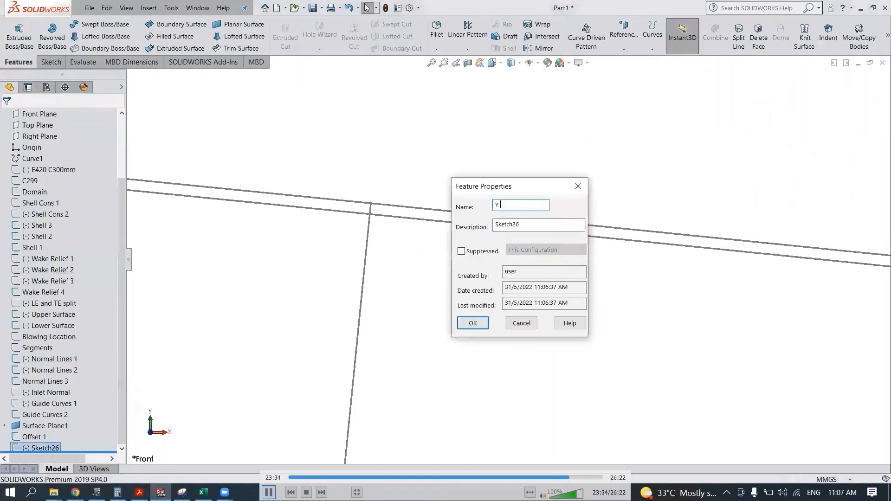
{"action": "key", "text": "Return"}
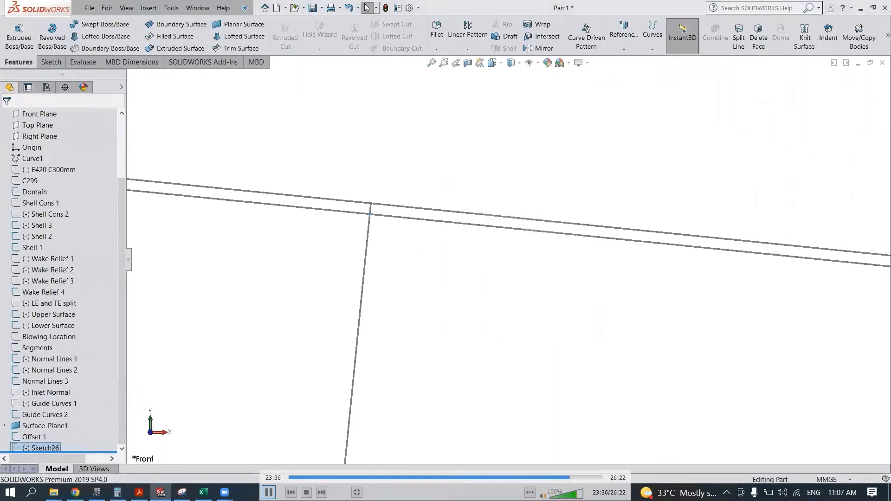
- Hide the Offset 1 sketch and show the Surface-Plane1 planar surface around the airfoil
{"action": "left_click", "coordinate": [42, 438]}
{"action": "left_click", "coordinate": [52, 427]}
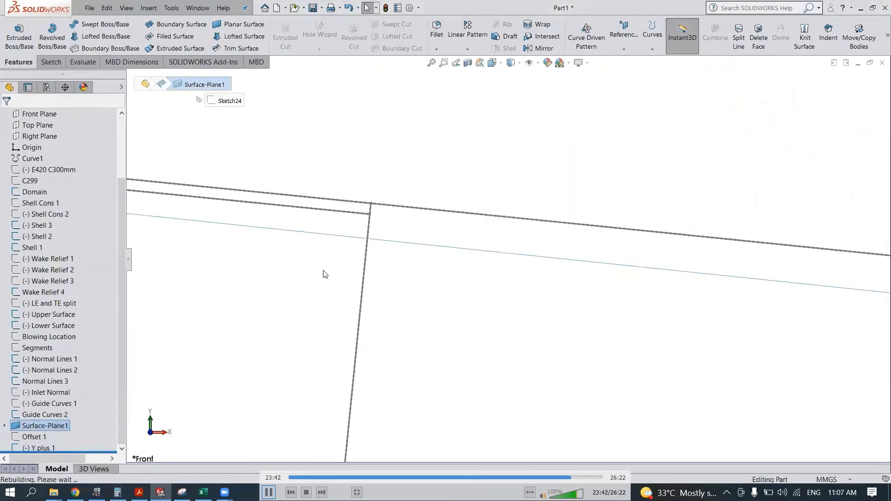
{"action": "scroll", "coordinate": [322, 288], "scroll_direction": "up", "scroll_amount": 1}
{"action": "scroll", "coordinate": [321, 289], "scroll_direction": "up", "scroll_amount": 4}
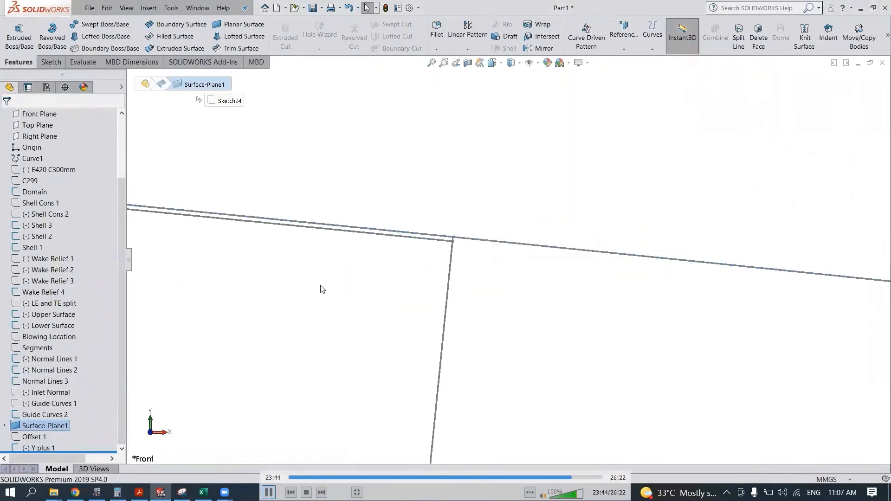
{"action": "left_click", "coordinate": [346, 202]}
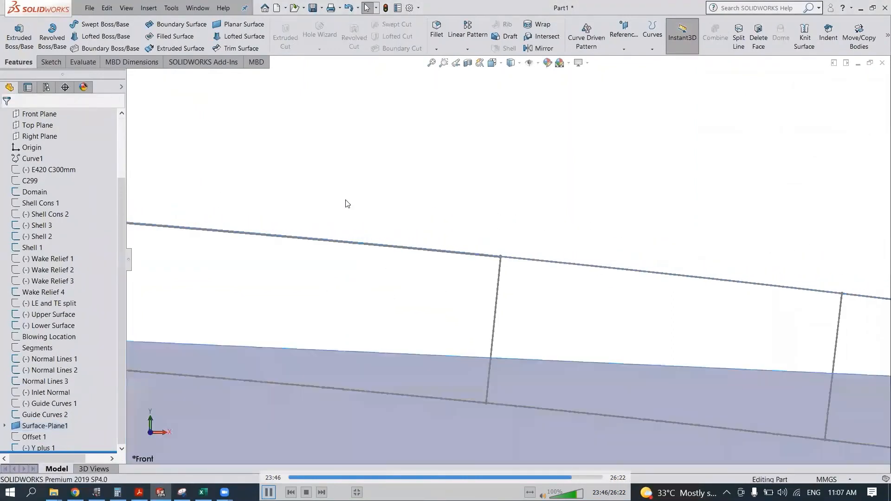
{"action": "scroll", "coordinate": [345, 207], "scroll_direction": "up", "scroll_amount": 5}
{"action": "scroll", "coordinate": [346, 213], "scroll_direction": "up", "scroll_amount": 5}
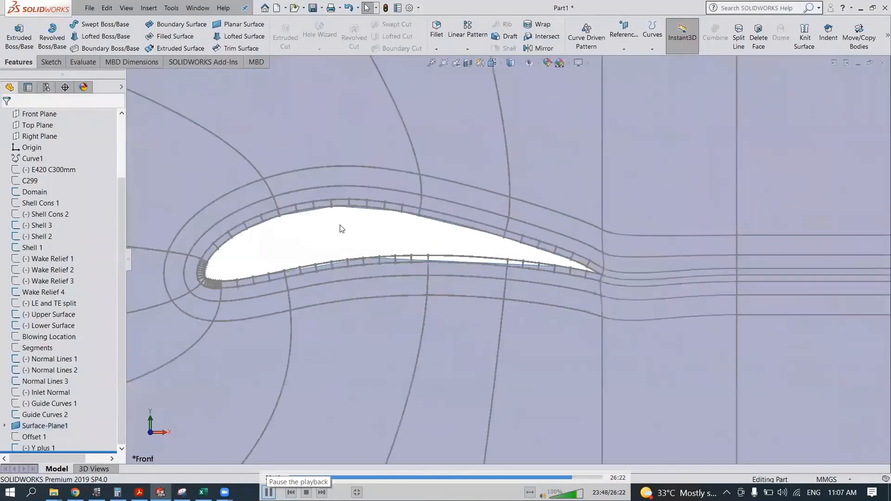
{"action": "scroll", "coordinate": [461, 247], "scroll_direction": "down", "scroll_amount": 3}
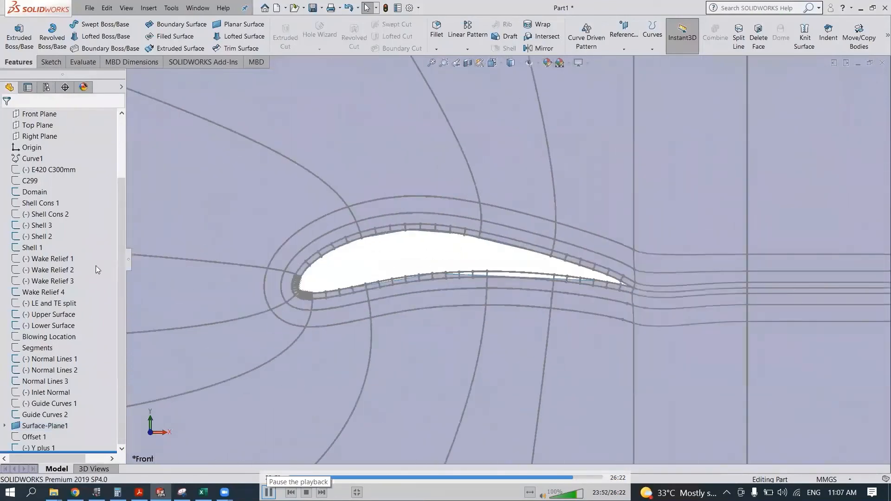
- Start a new sketch on the Front Plane and convert Shell 1, Shell 2, Shell 3, Wake Relief 4 and Guide Curves 2
{"action": "left_click_drag", "start_coordinate": [121, 194], "coordinate": [120, 169]}
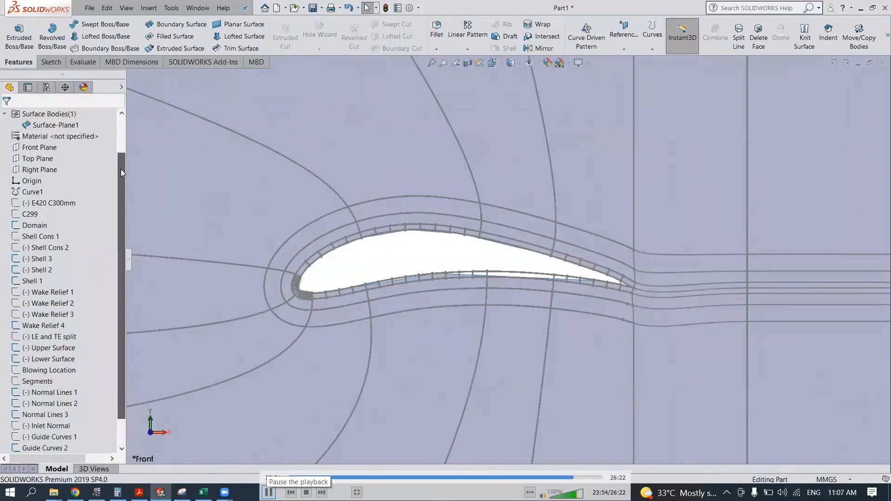
{"action": "left_click", "coordinate": [47, 147]}
{"action": "left_click", "coordinate": [50, 133]}
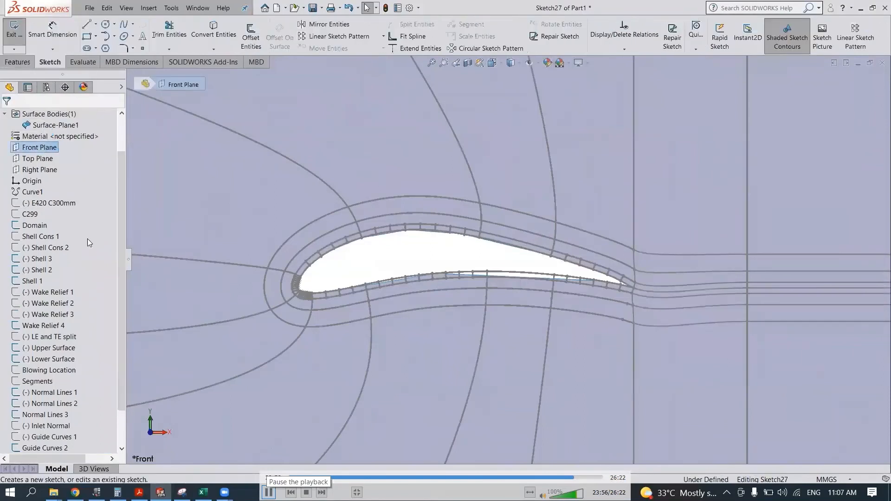
{"action": "left_click", "coordinate": [41, 259]}
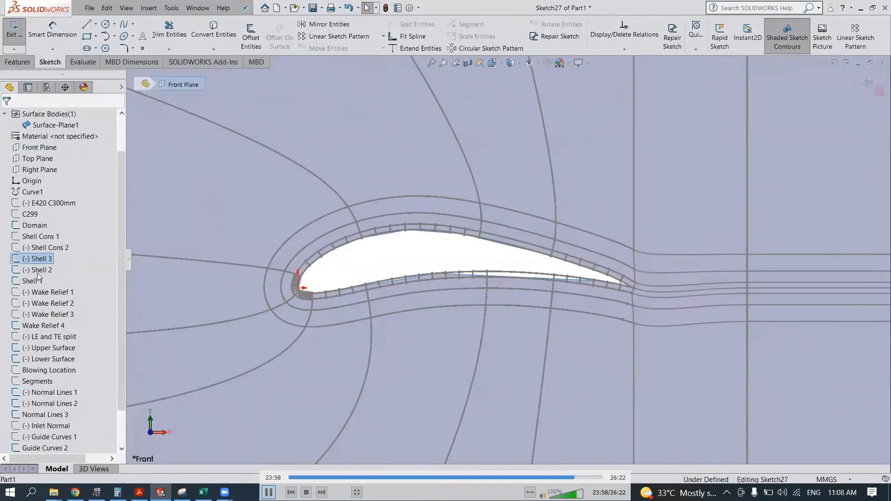
{"action": "left_click", "coordinate": [33, 281], "text": "shift"}
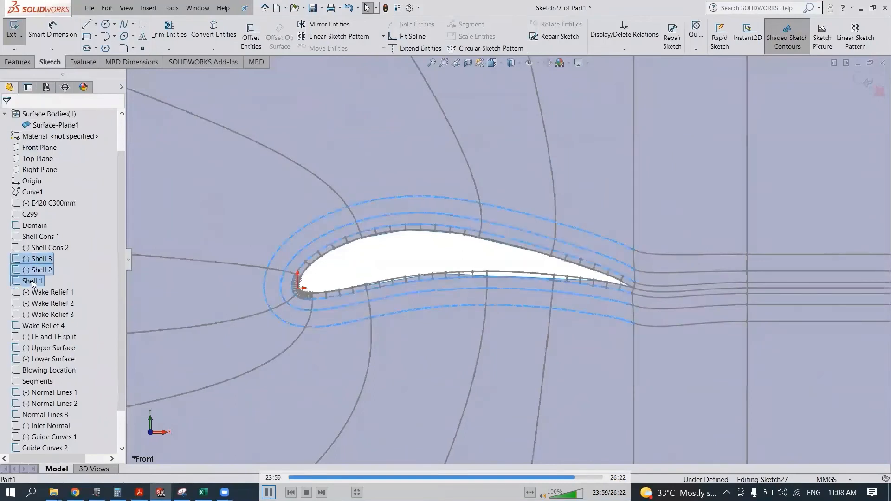
{"action": "left_click", "coordinate": [40, 326], "text": "ctrl"}
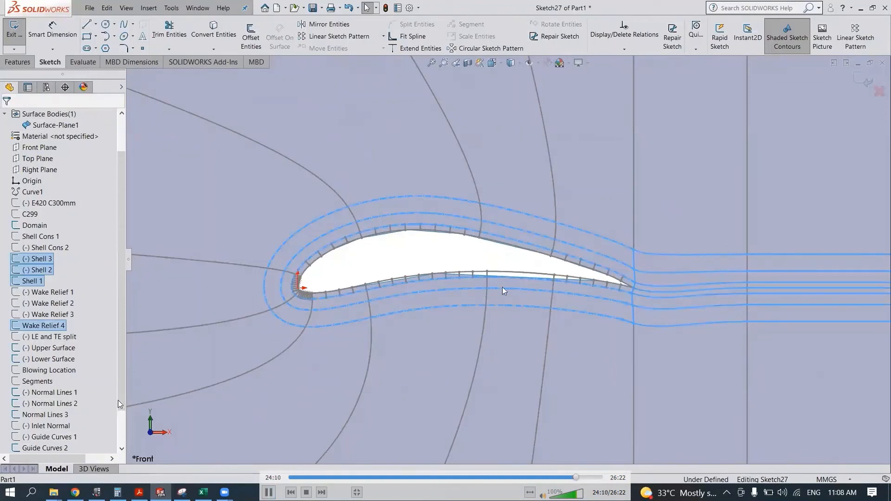
{"action": "scroll", "coordinate": [114, 409], "scroll_direction": "down", "scroll_amount": 1}
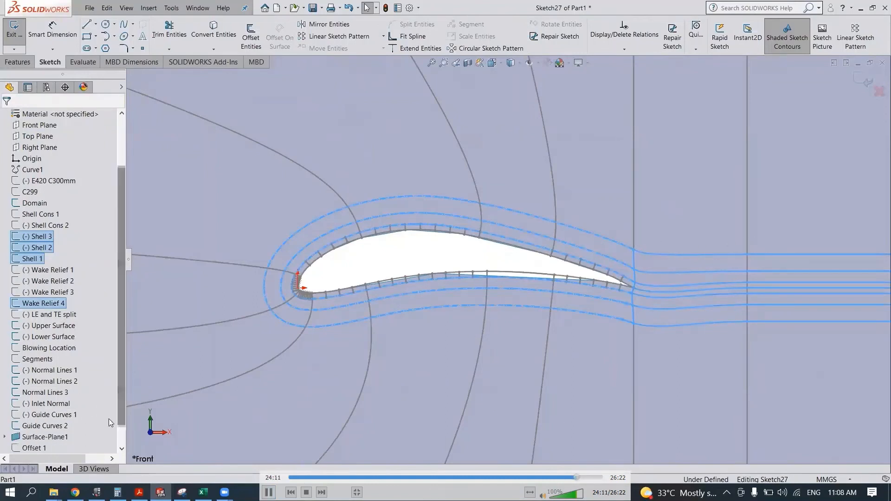
{"action": "left_click", "coordinate": [56, 426], "text": "ctrl"}
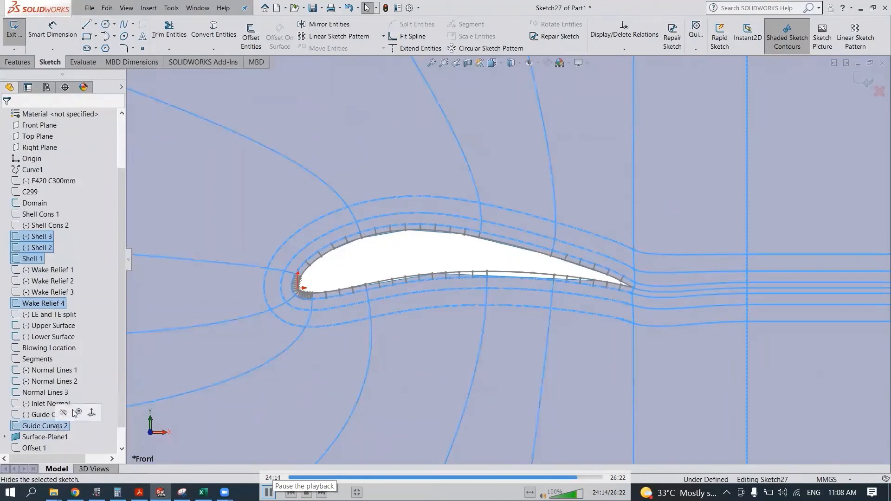
{"action": "left_click", "coordinate": [218, 38]}
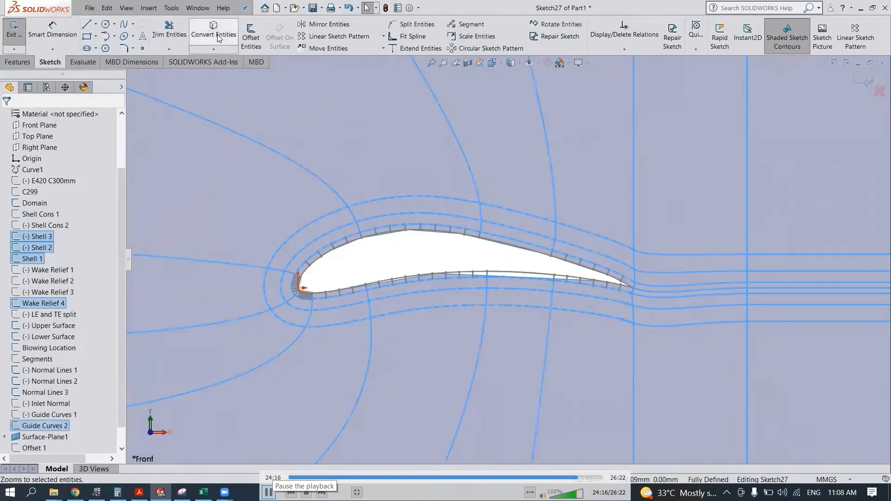
- Create a projection split line on the planar surface around the airfoil using the converted shell, wake relief and guide curves
{"action": "left_click", "coordinate": [25, 64]}
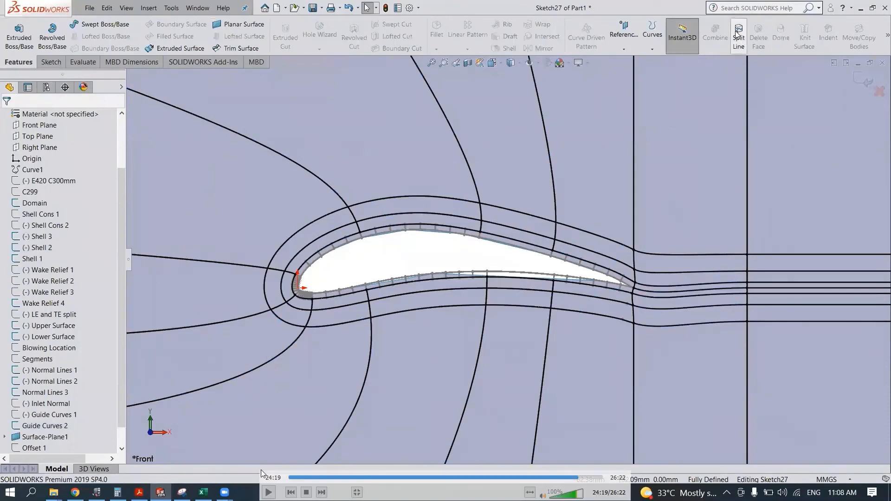
{"action": "left_click", "coordinate": [354, 147]}
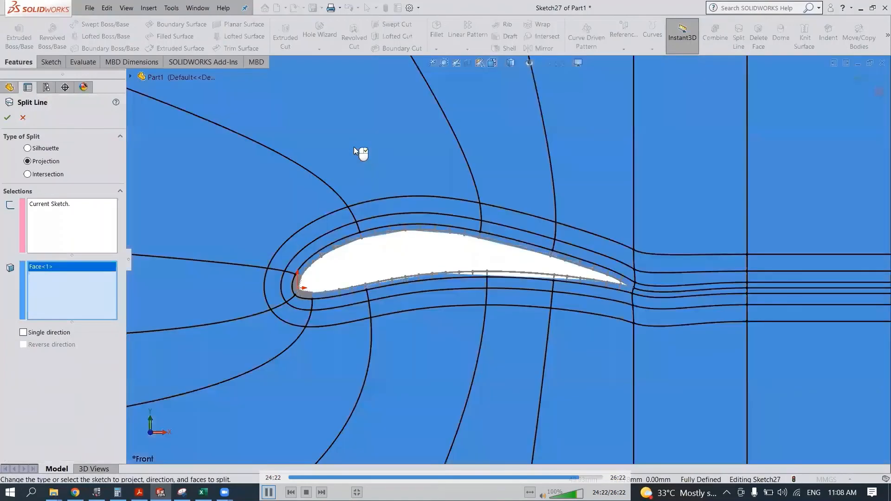
{"action": "left_click", "coordinate": [10, 118]}
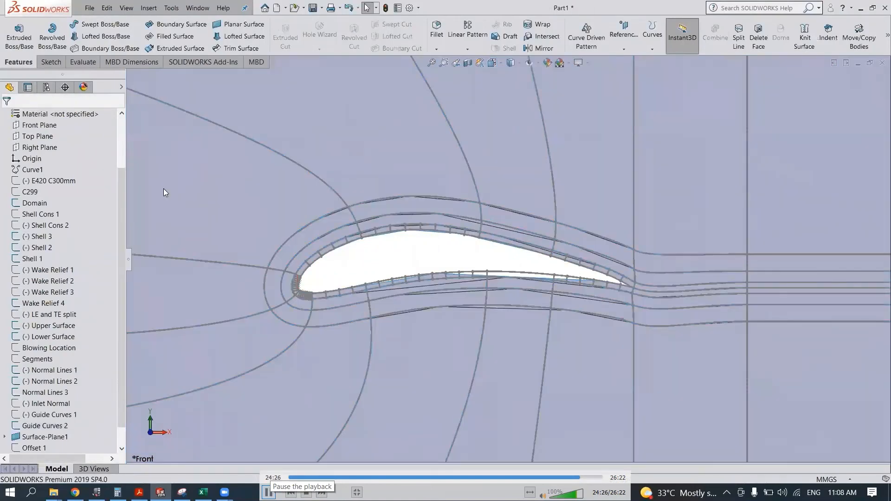
- Inspect the split faces around the airfoil and the small near-wall faces along its lower surface
{"action": "left_click", "coordinate": [234, 202]}
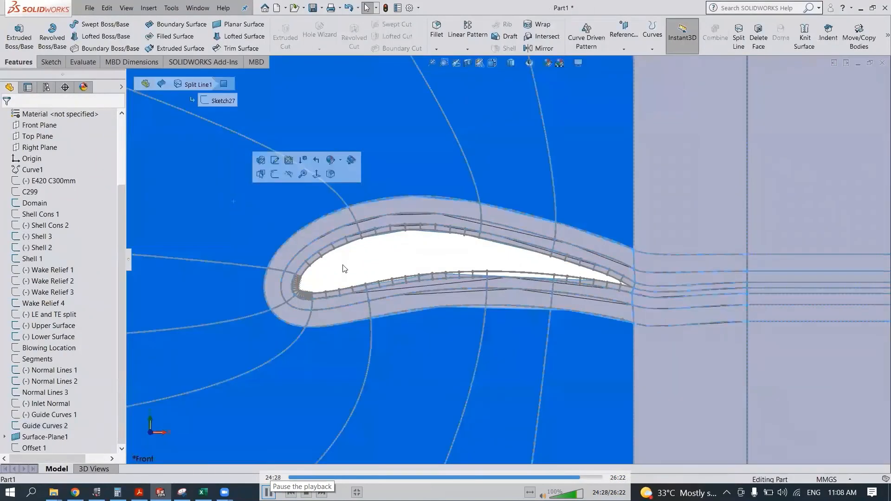
{"action": "left_click", "coordinate": [405, 262]}
{"action": "scroll", "coordinate": [404, 260], "scroll_direction": "down", "scroll_amount": 5}
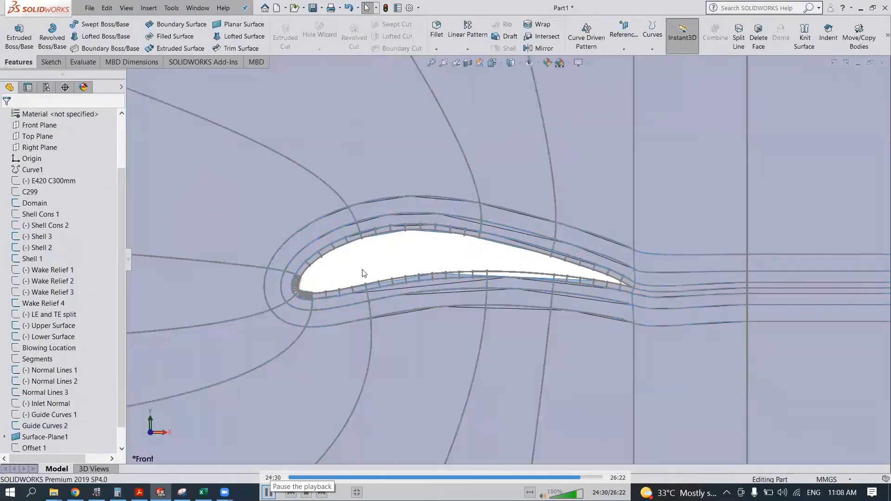
{"action": "scroll", "coordinate": [371, 269], "scroll_direction": "down", "scroll_amount": 2}
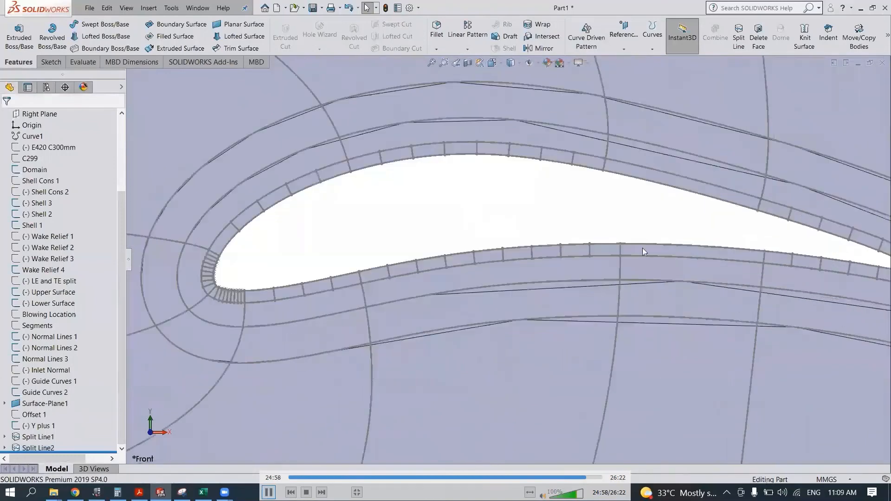
{"action": "left_click", "coordinate": [427, 233]}
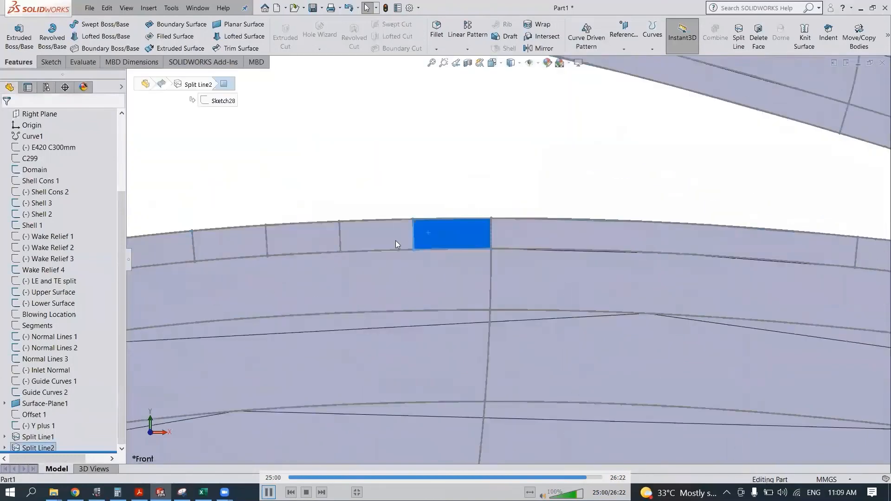
{"action": "left_click", "coordinate": [394, 239]}
{"action": "left_click", "coordinate": [366, 151]}
{"action": "scroll", "coordinate": [514, 231], "scroll_direction": "down", "scroll_amount": 5}
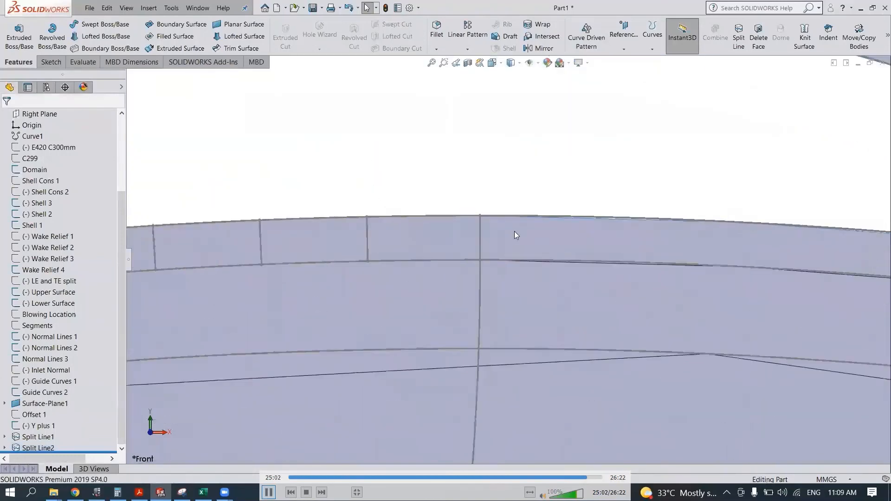
{"action": "scroll", "coordinate": [27, 214], "scroll_direction": "up", "scroll_amount": 3}
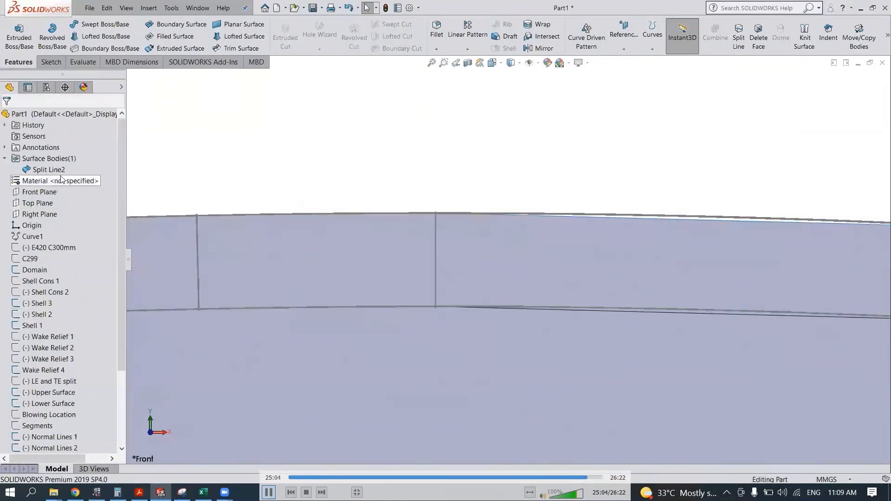
- Start a new sketch on the Front Plane and convert the Y plus 1 curve into it
{"action": "left_click", "coordinate": [39, 192]}
{"action": "left_click", "coordinate": [57, 179]}
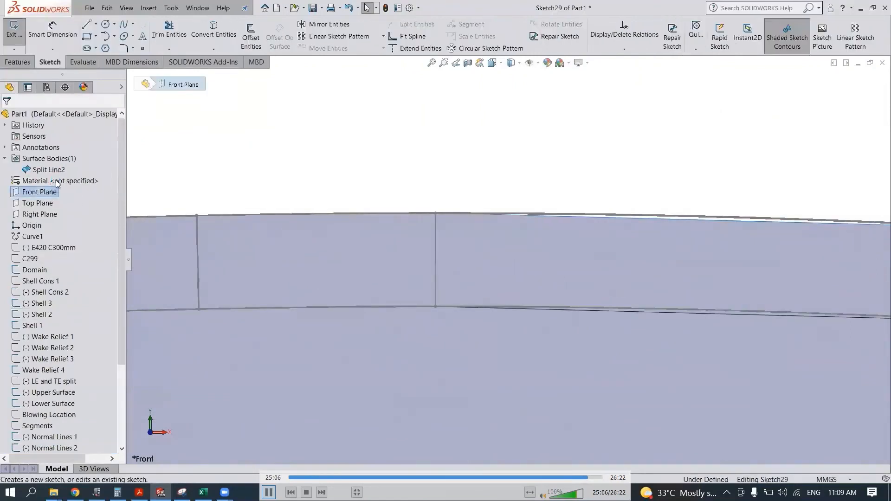
{"action": "scroll", "coordinate": [50, 295], "scroll_direction": "down", "scroll_amount": 3}
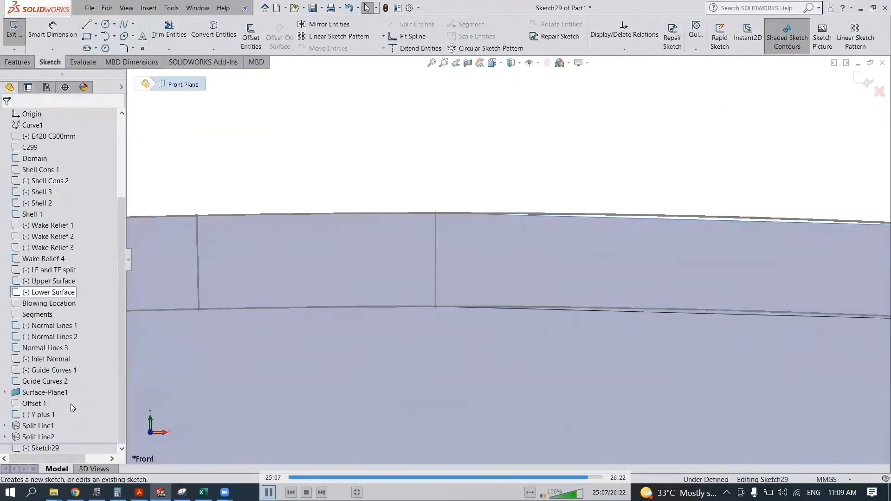
{"action": "left_click", "coordinate": [41, 415]}
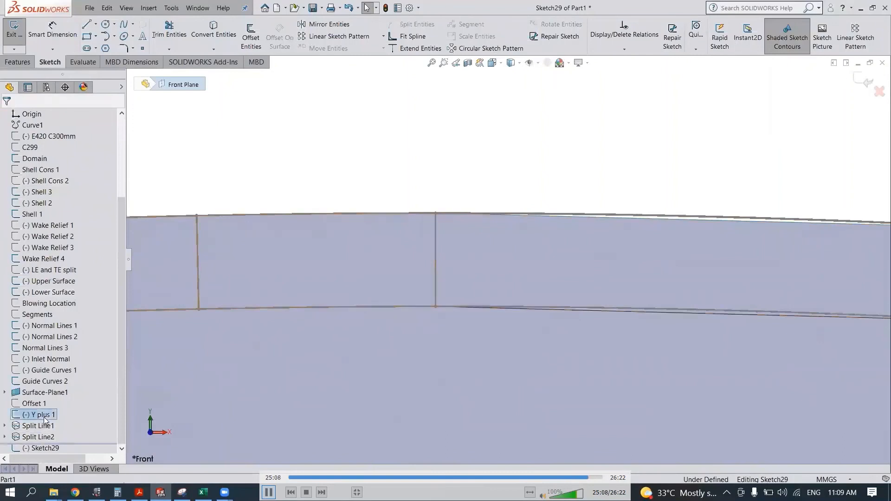
{"action": "left_click", "coordinate": [214, 30]}
- Split the long near-wall face on the airfoil's lower surface by projecting the converted Y plus 1 curve onto it
{"action": "left_click", "coordinate": [25, 64]}
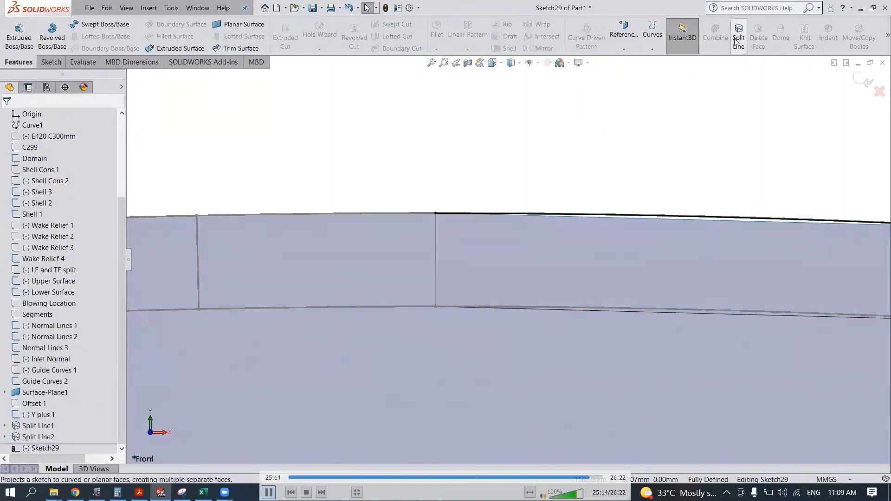
{"action": "left_click", "coordinate": [493, 253]}
{"action": "scroll", "coordinate": [501, 251], "scroll_direction": "up", "scroll_amount": 5}
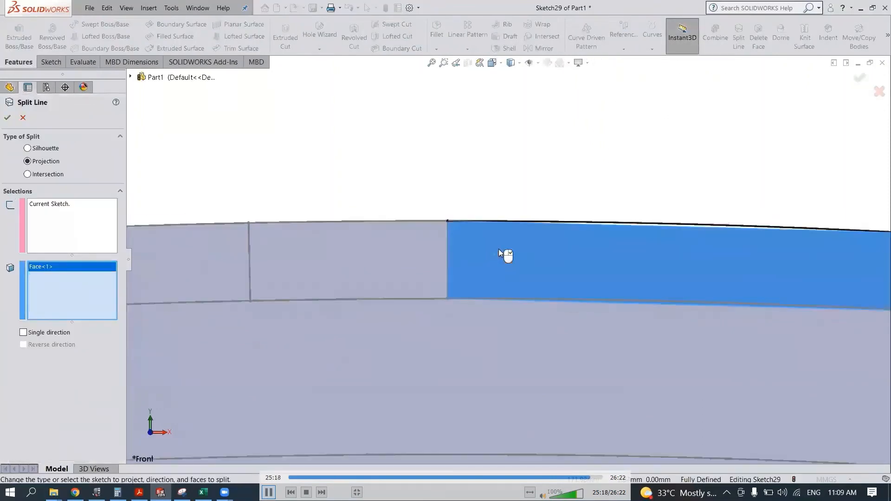
{"action": "scroll", "coordinate": [635, 262], "scroll_direction": "down", "scroll_amount": 2}
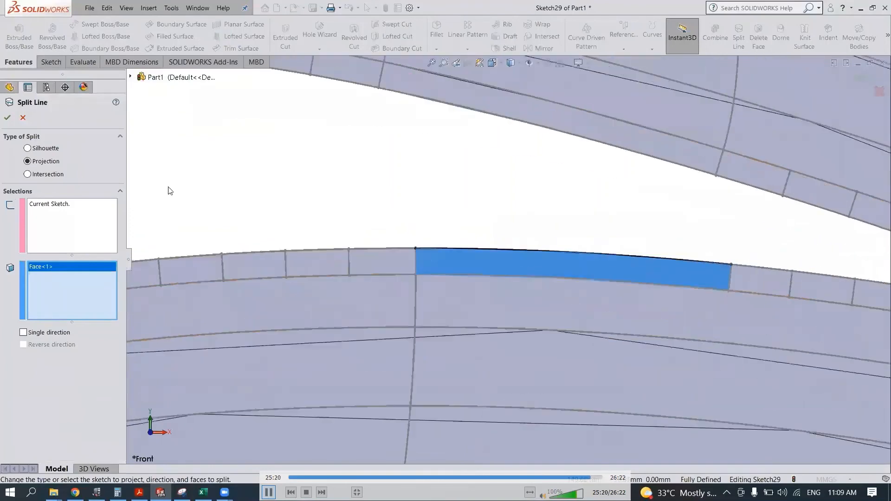
{"action": "left_click", "coordinate": [7, 118]}
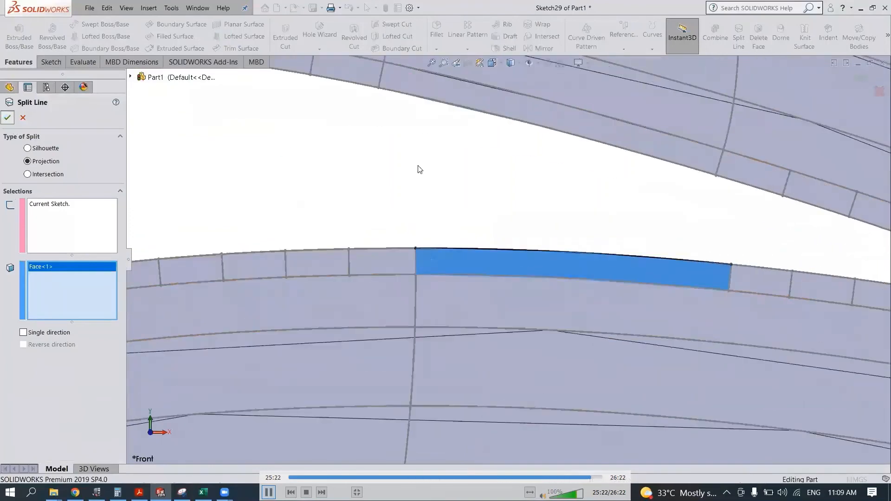
- Hide the Shell 1, Shell 2, Shell 3 and Domain sketches
{"action": "scroll", "coordinate": [434, 241], "scroll_direction": "down", "scroll_amount": 1}
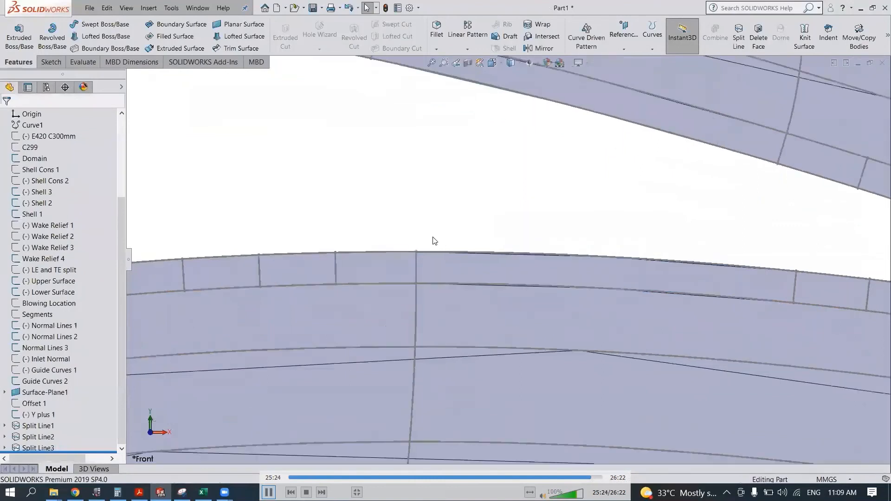
{"action": "scroll", "coordinate": [435, 241], "scroll_direction": "down", "scroll_amount": 1}
{"action": "left_click", "coordinate": [26, 192]}
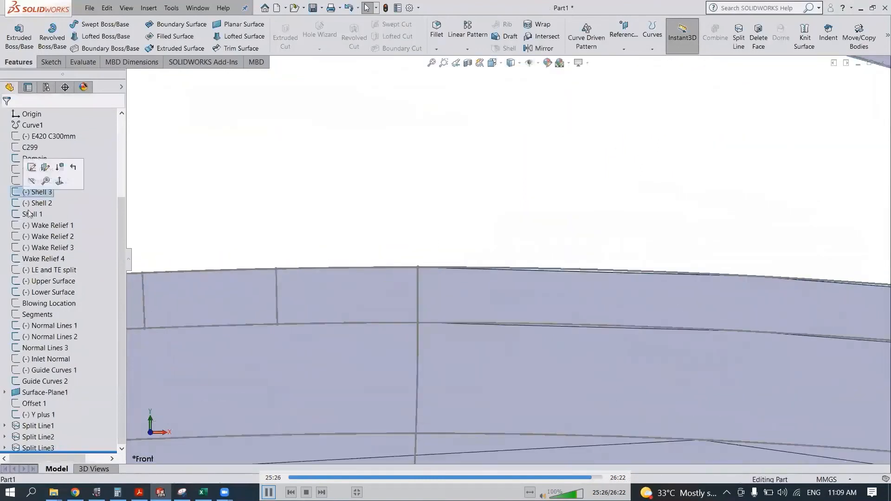
{"action": "left_click", "coordinate": [31, 214], "text": "shift"}
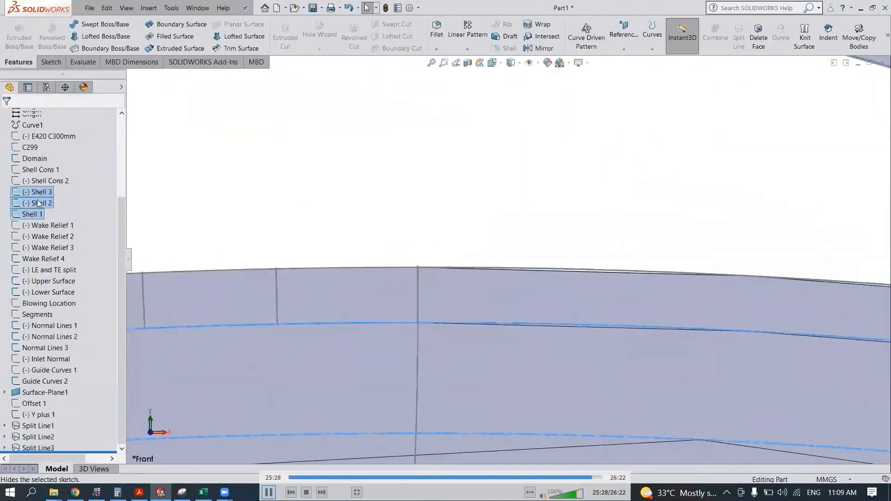
{"action": "left_click", "coordinate": [39, 160]}
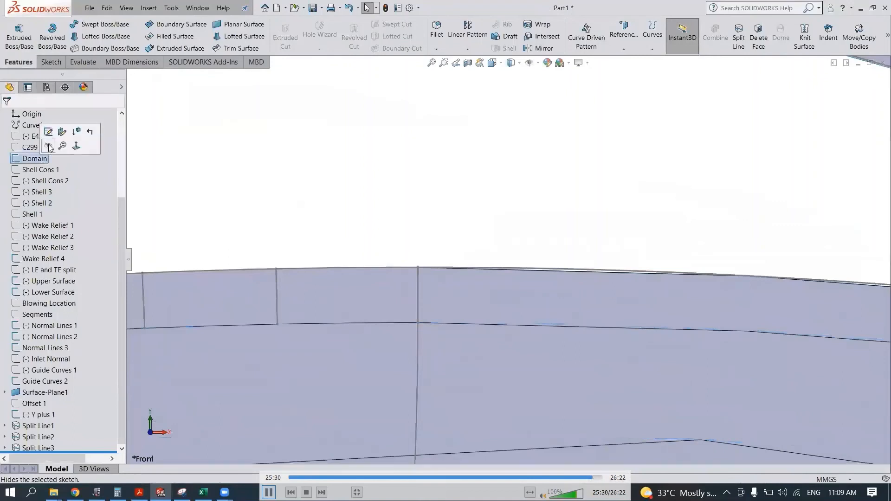
- Hide Wake Relief 4, Upper Surface, Lower Surface, Normal Lines 1 to 3, Guide Curves 2 and Y plus 1
{"action": "left_click", "coordinate": [57, 257]}
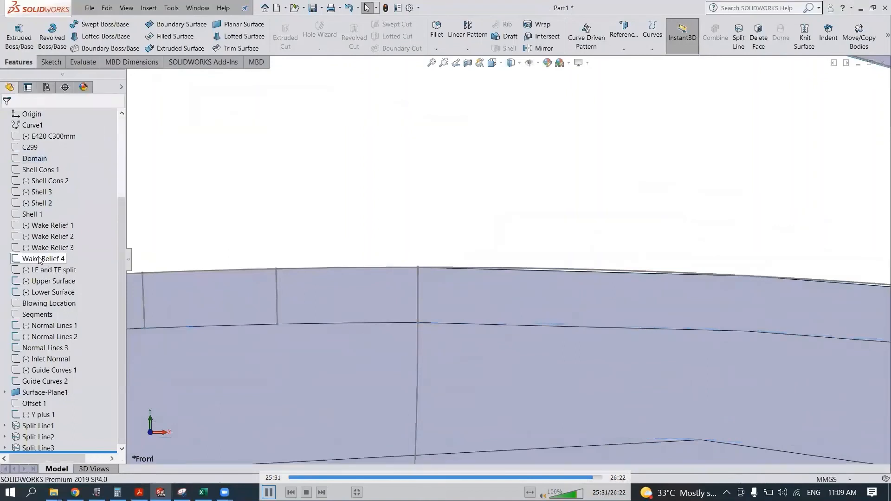
{"action": "left_click", "coordinate": [37, 281], "text": "ctrl"}
{"action": "left_click", "coordinate": [38, 293], "text": "ctrl"}
{"action": "left_click", "coordinate": [37, 326], "text": "ctrl"}
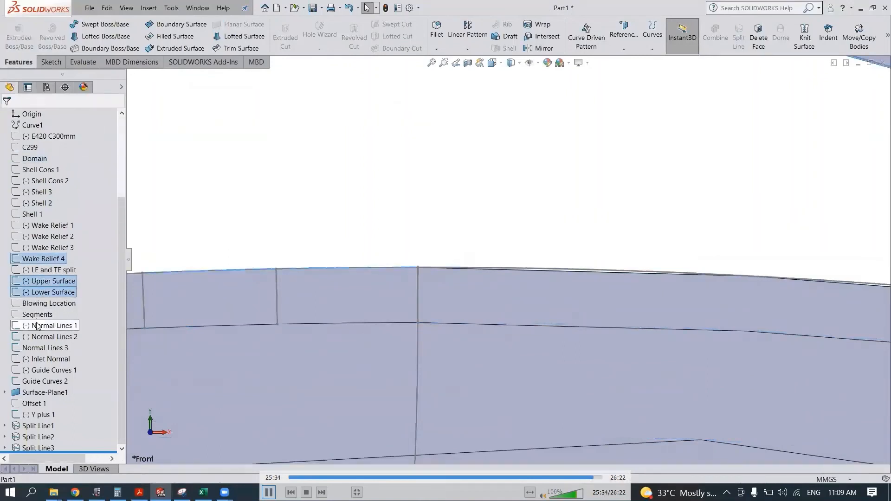
{"action": "left_click", "coordinate": [37, 338], "text": "ctrl"}
{"action": "left_click", "coordinate": [38, 349], "text": "ctrl"}
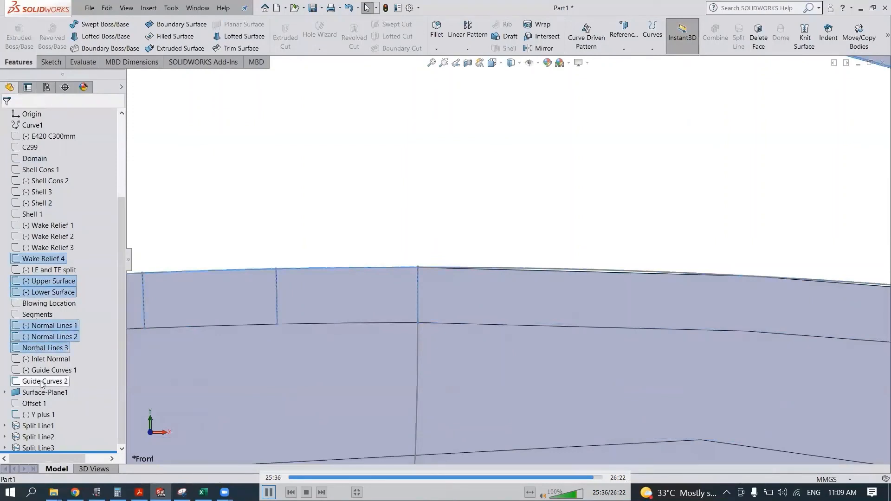
{"action": "left_click", "coordinate": [40, 417], "text": "ctrl"}
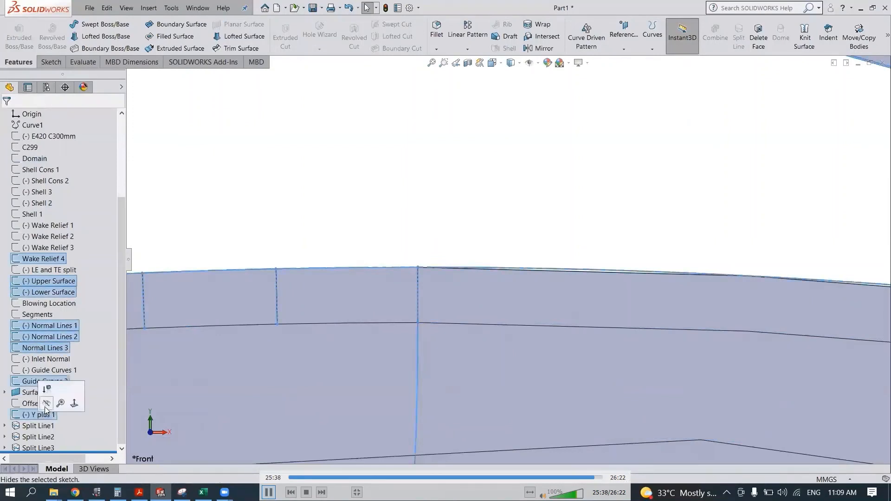
{"action": "left_click", "coordinate": [46, 404]}
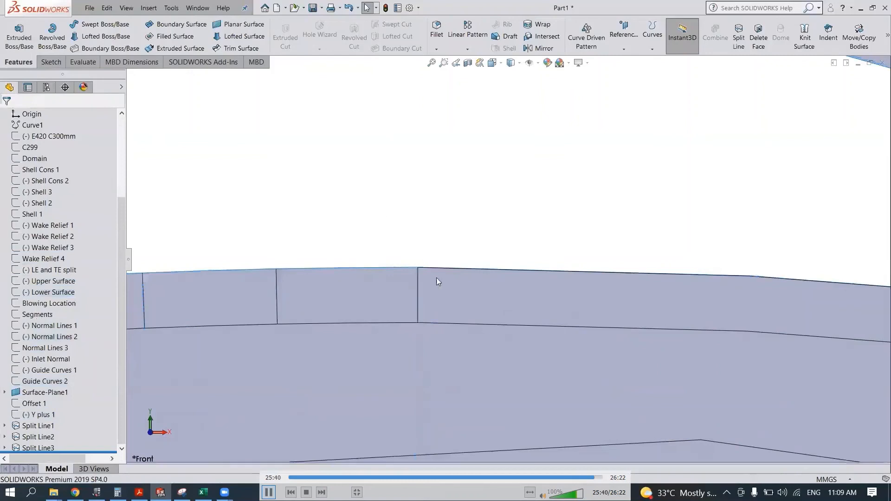
- Examine the thin Y plus strip along the airfoil's lower surface and the overall division of the surrounding surface
{"action": "scroll", "coordinate": [436, 277], "scroll_direction": "down", "scroll_amount": 5}
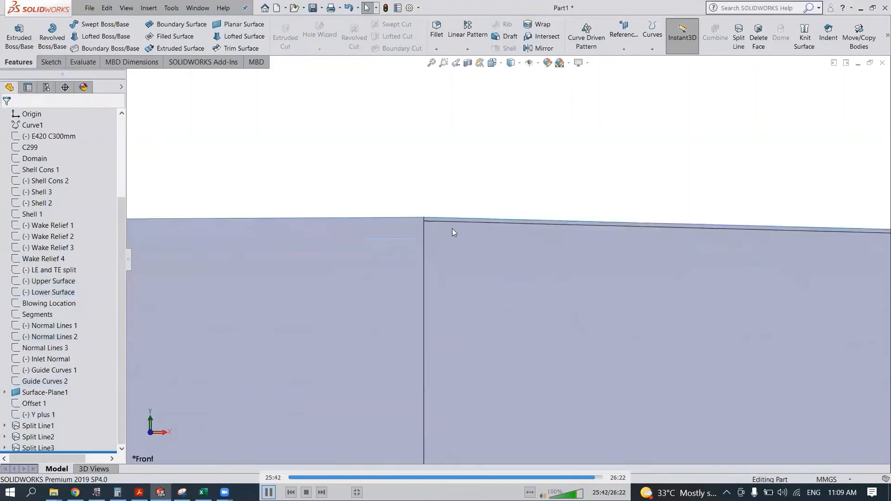
{"action": "scroll", "coordinate": [453, 232], "scroll_direction": "down", "scroll_amount": 1}
{"action": "left_click", "coordinate": [442, 238]}
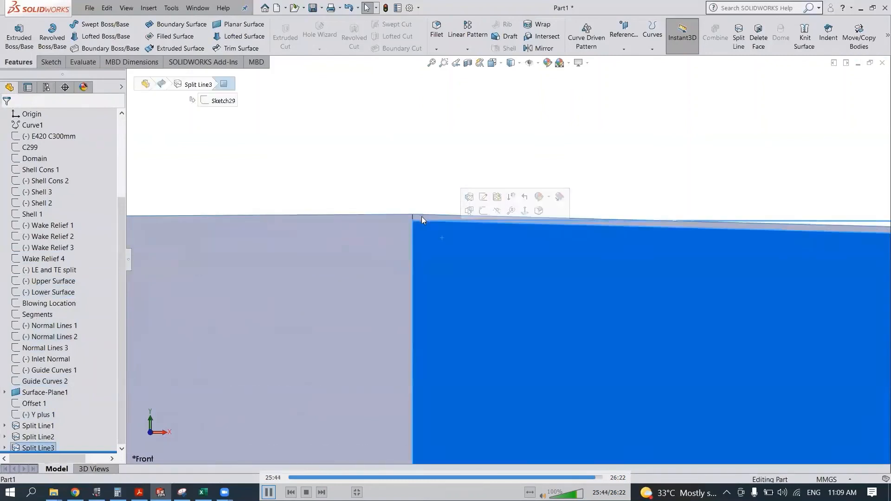
{"action": "left_click", "coordinate": [422, 216]}
{"action": "left_click", "coordinate": [397, 165]}
{"action": "scroll", "coordinate": [400, 171], "scroll_direction": "up", "scroll_amount": 4}
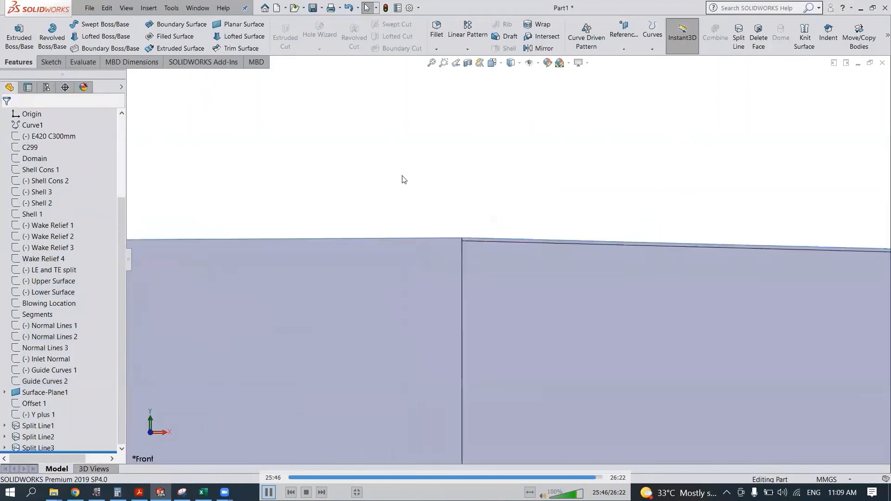
{"action": "scroll", "coordinate": [448, 205], "scroll_direction": "up", "scroll_amount": 5}
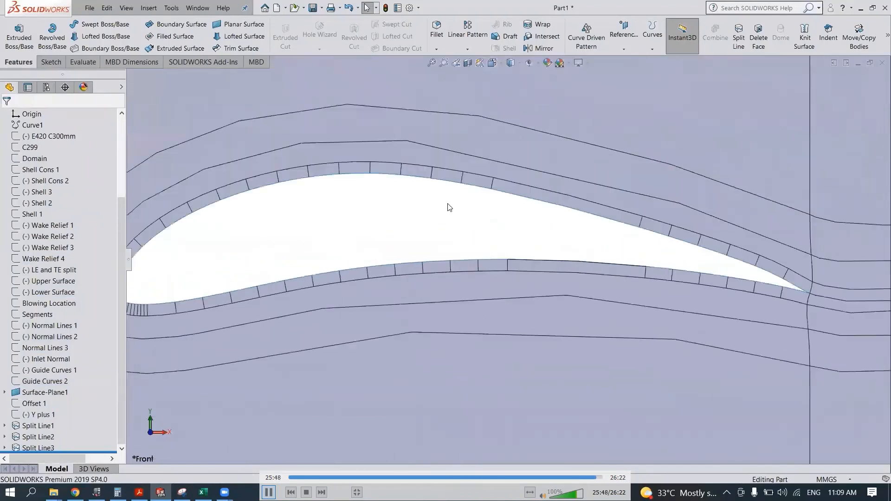
{"action": "scroll", "coordinate": [499, 260], "scroll_direction": "up", "scroll_amount": 8}
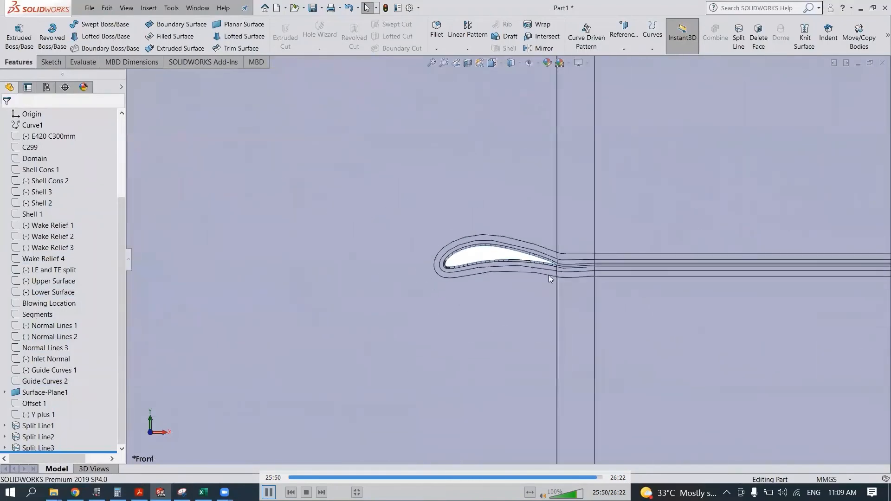
{"action": "scroll", "coordinate": [490, 259], "scroll_direction": "down", "scroll_amount": 6}
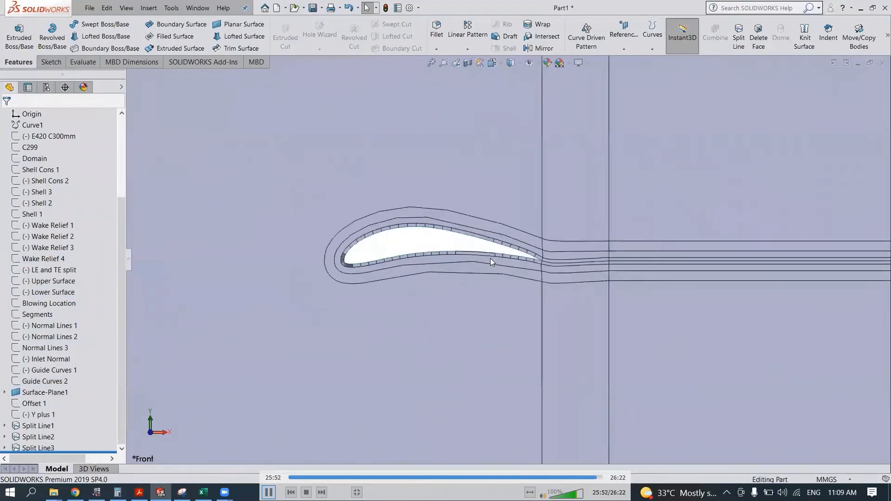
{"action": "scroll", "coordinate": [59, 222], "scroll_direction": "up", "scroll_amount": 4}
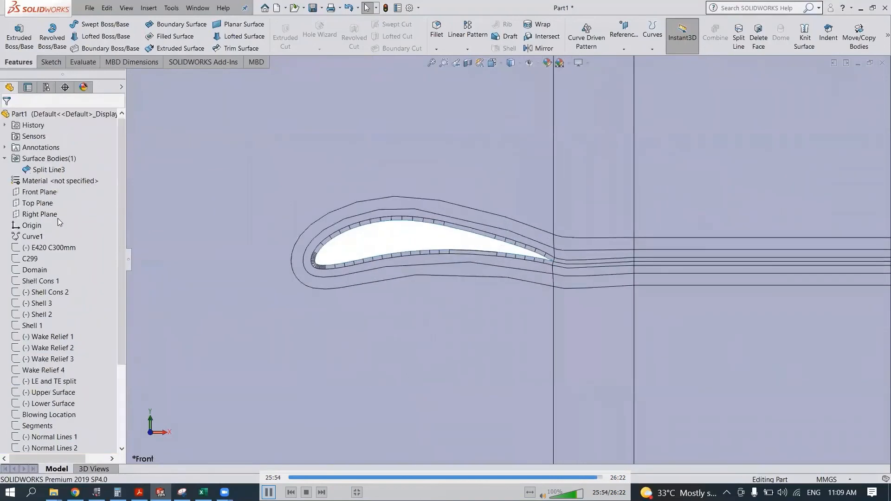
- Start a sketch on the Front Plane and convert the Guide Curves 2 sketch into its entities
{"action": "left_click", "coordinate": [48, 192]}
{"action": "left_click", "coordinate": [54, 184]}
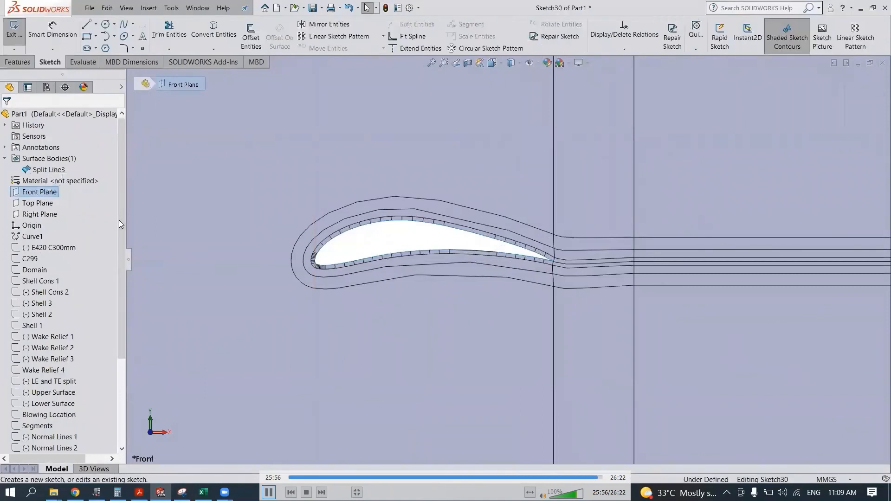
{"action": "scroll", "coordinate": [101, 307], "scroll_direction": "down", "scroll_amount": 4}
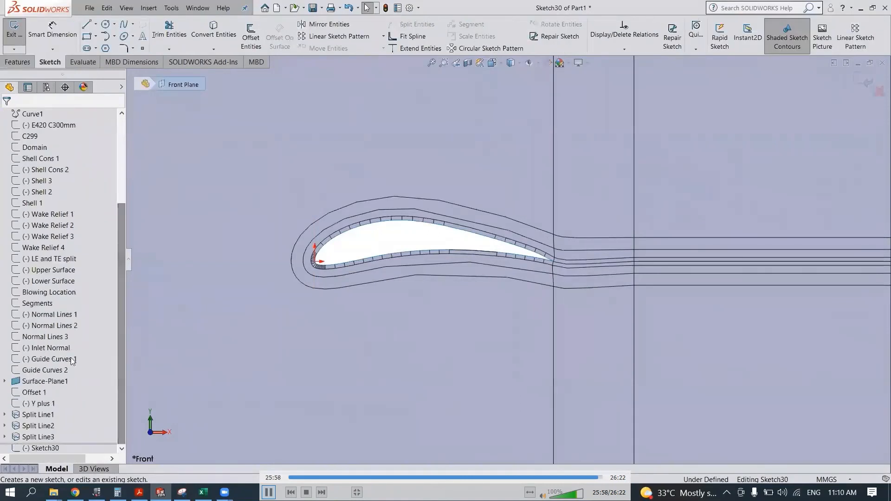
{"action": "left_click", "coordinate": [46, 370]}
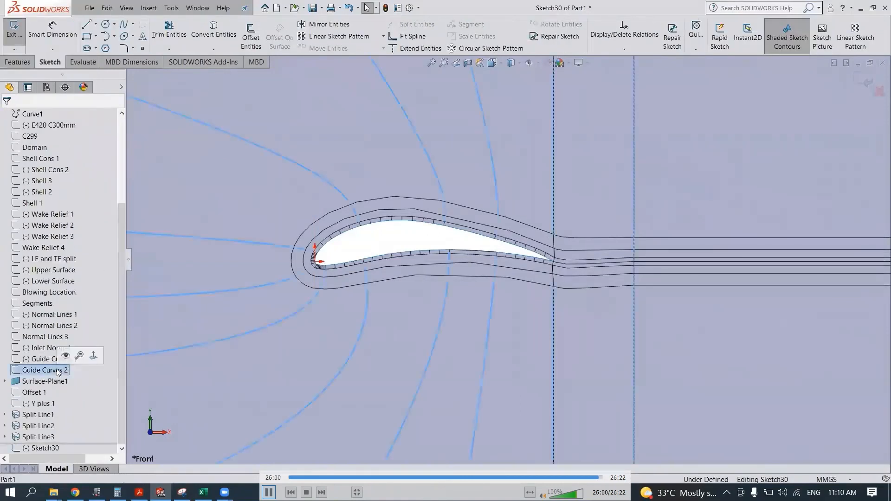
{"action": "left_click", "coordinate": [205, 38]}
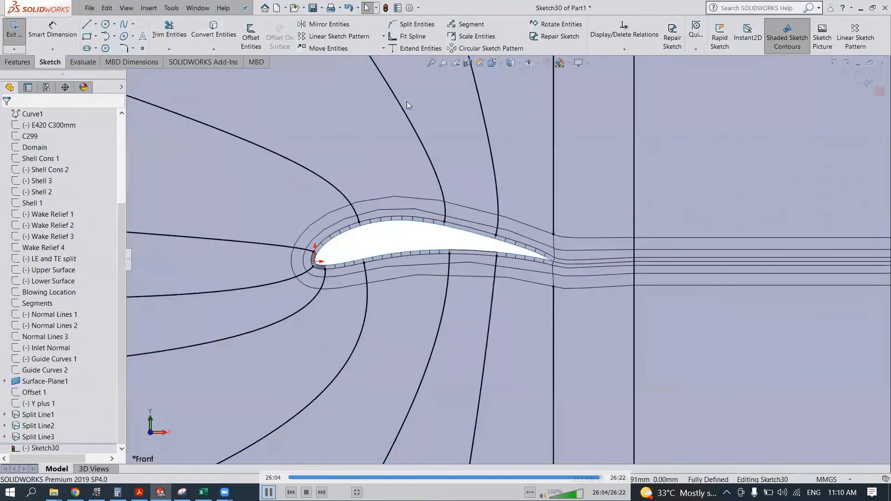
- Split the outer C-shaped domain face and the two shell bands around the airfoil by projecting the converted guide curves onto them
{"action": "left_click", "coordinate": [32, 62]}
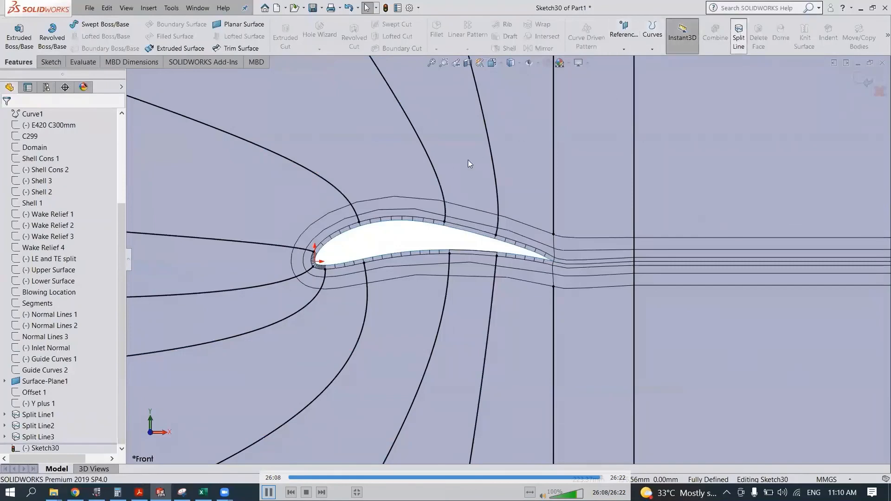
{"action": "left_click", "coordinate": [376, 161]}
{"action": "scroll", "coordinate": [388, 218], "scroll_direction": "down", "scroll_amount": 2}
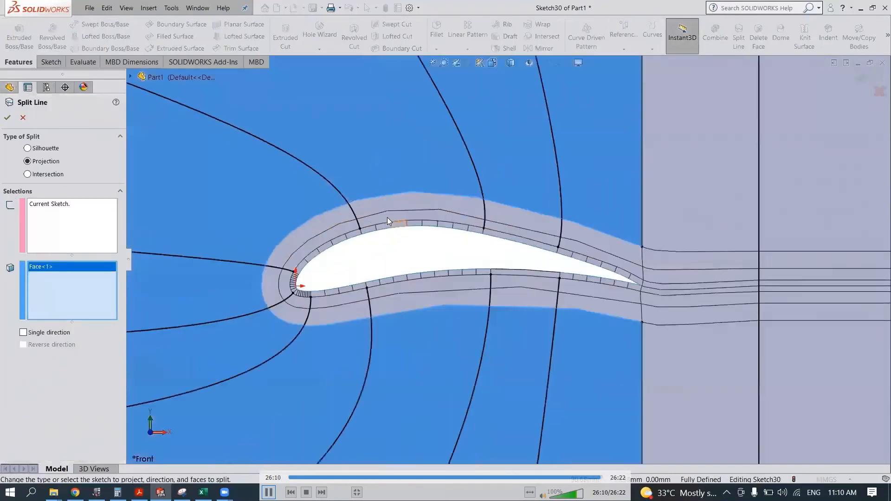
{"action": "scroll", "coordinate": [388, 214], "scroll_direction": "down", "scroll_amount": 3}
{"action": "left_click", "coordinate": [396, 238]}
{"action": "left_click", "coordinate": [390, 238]}
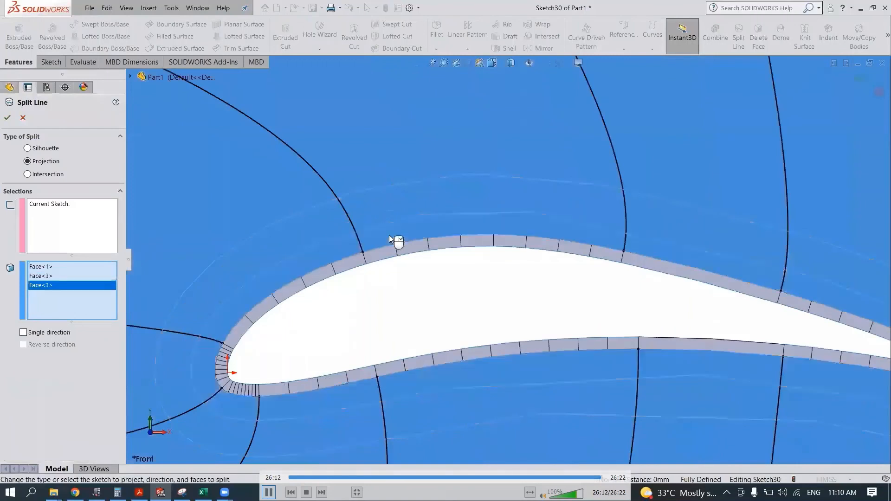
{"action": "scroll", "coordinate": [553, 312], "scroll_direction": "up", "scroll_amount": 4}
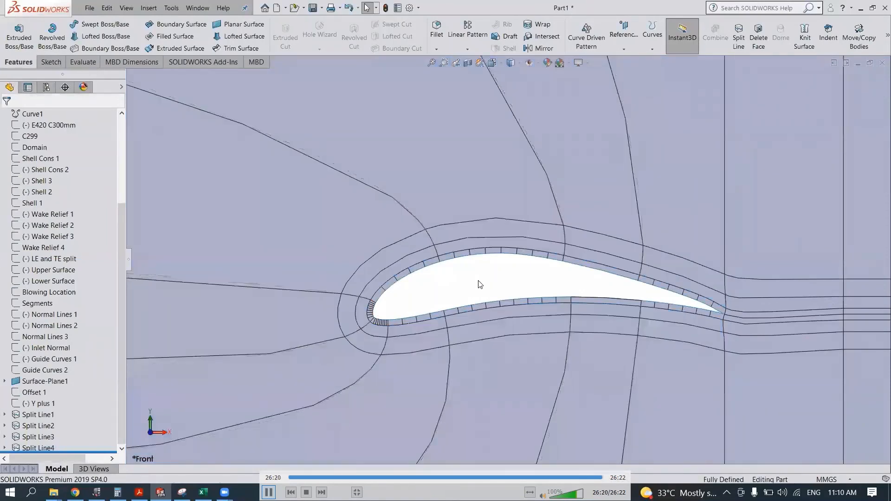
{"action": "scroll", "coordinate": [478, 280], "scroll_direction": "up", "scroll_amount": 10}
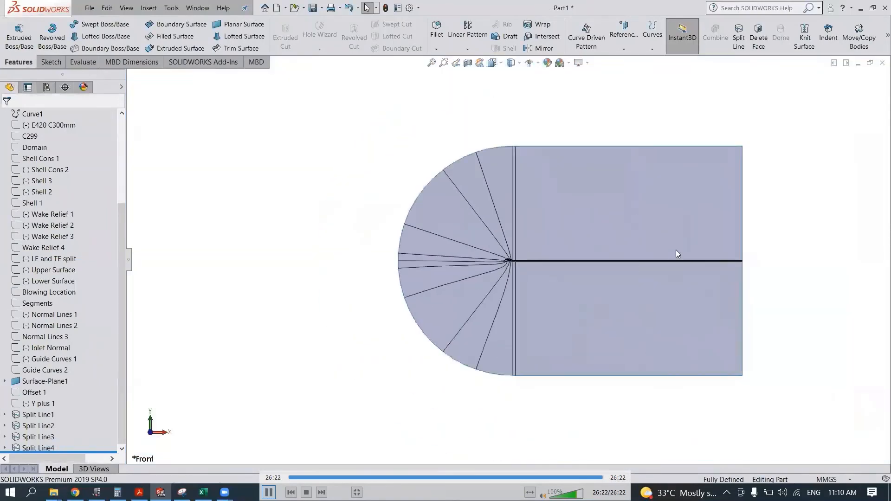